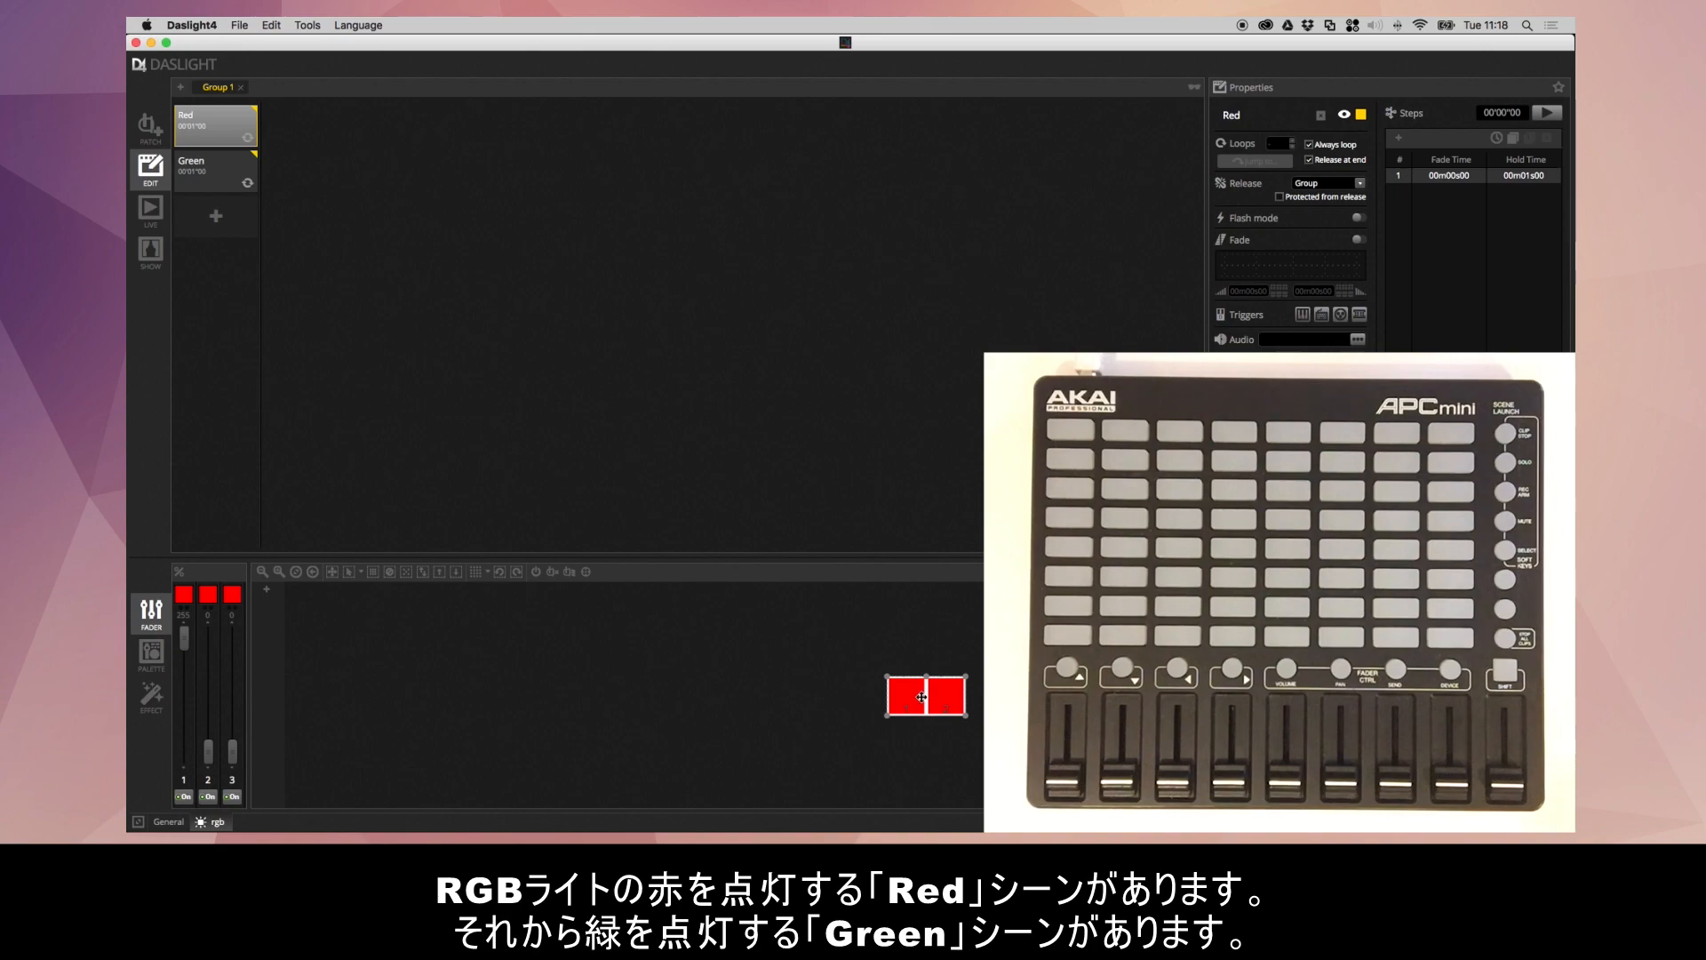
# - Preview the Green scene and release it
pyautogui.click(225, 181)
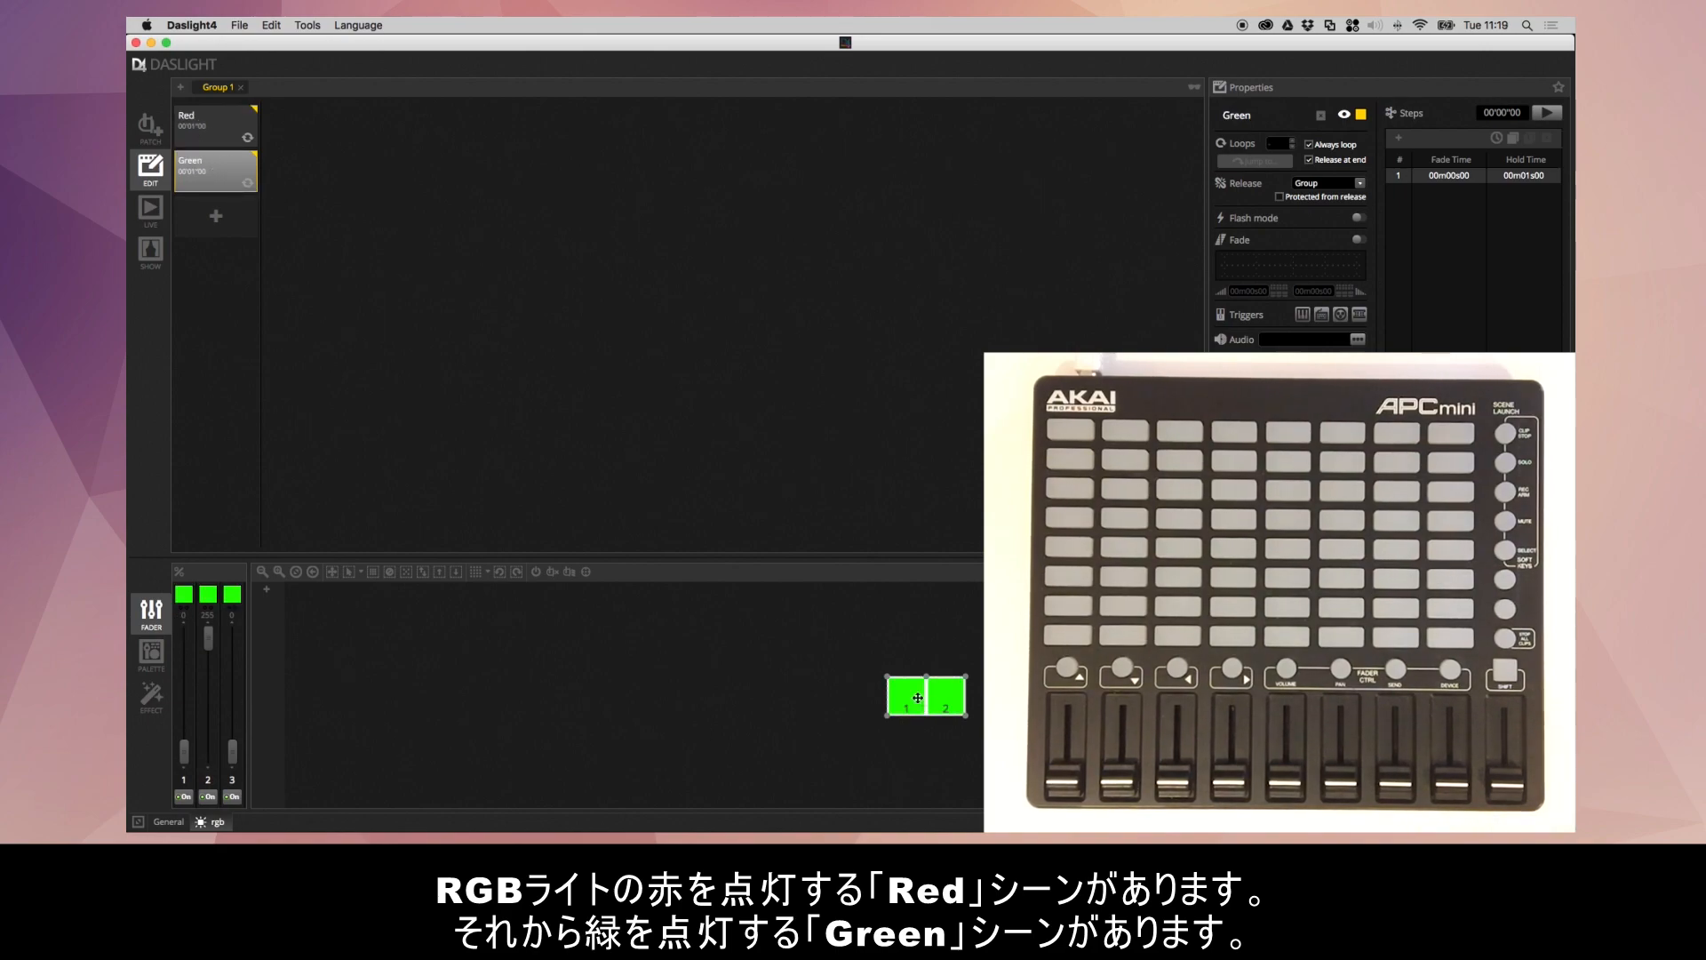
pyautogui.click(228, 182)
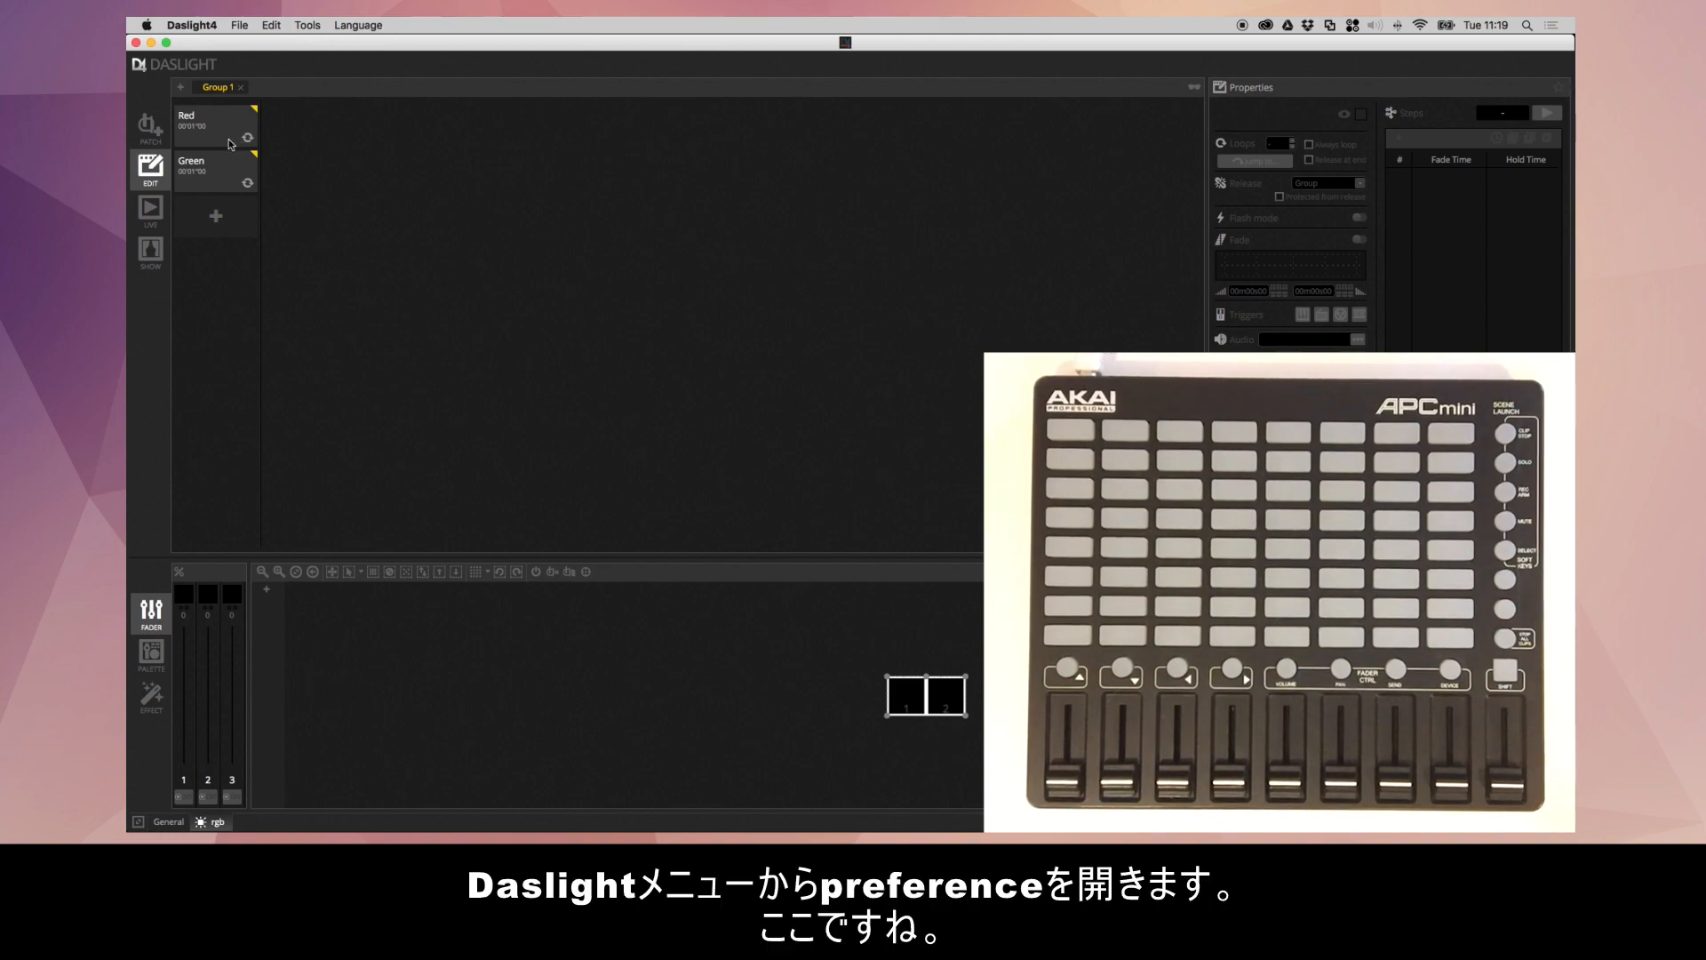
# - Check the APC MINI entries for MIDI input and MIDI output in the preferences and accept them
pyautogui.click(216, 27)
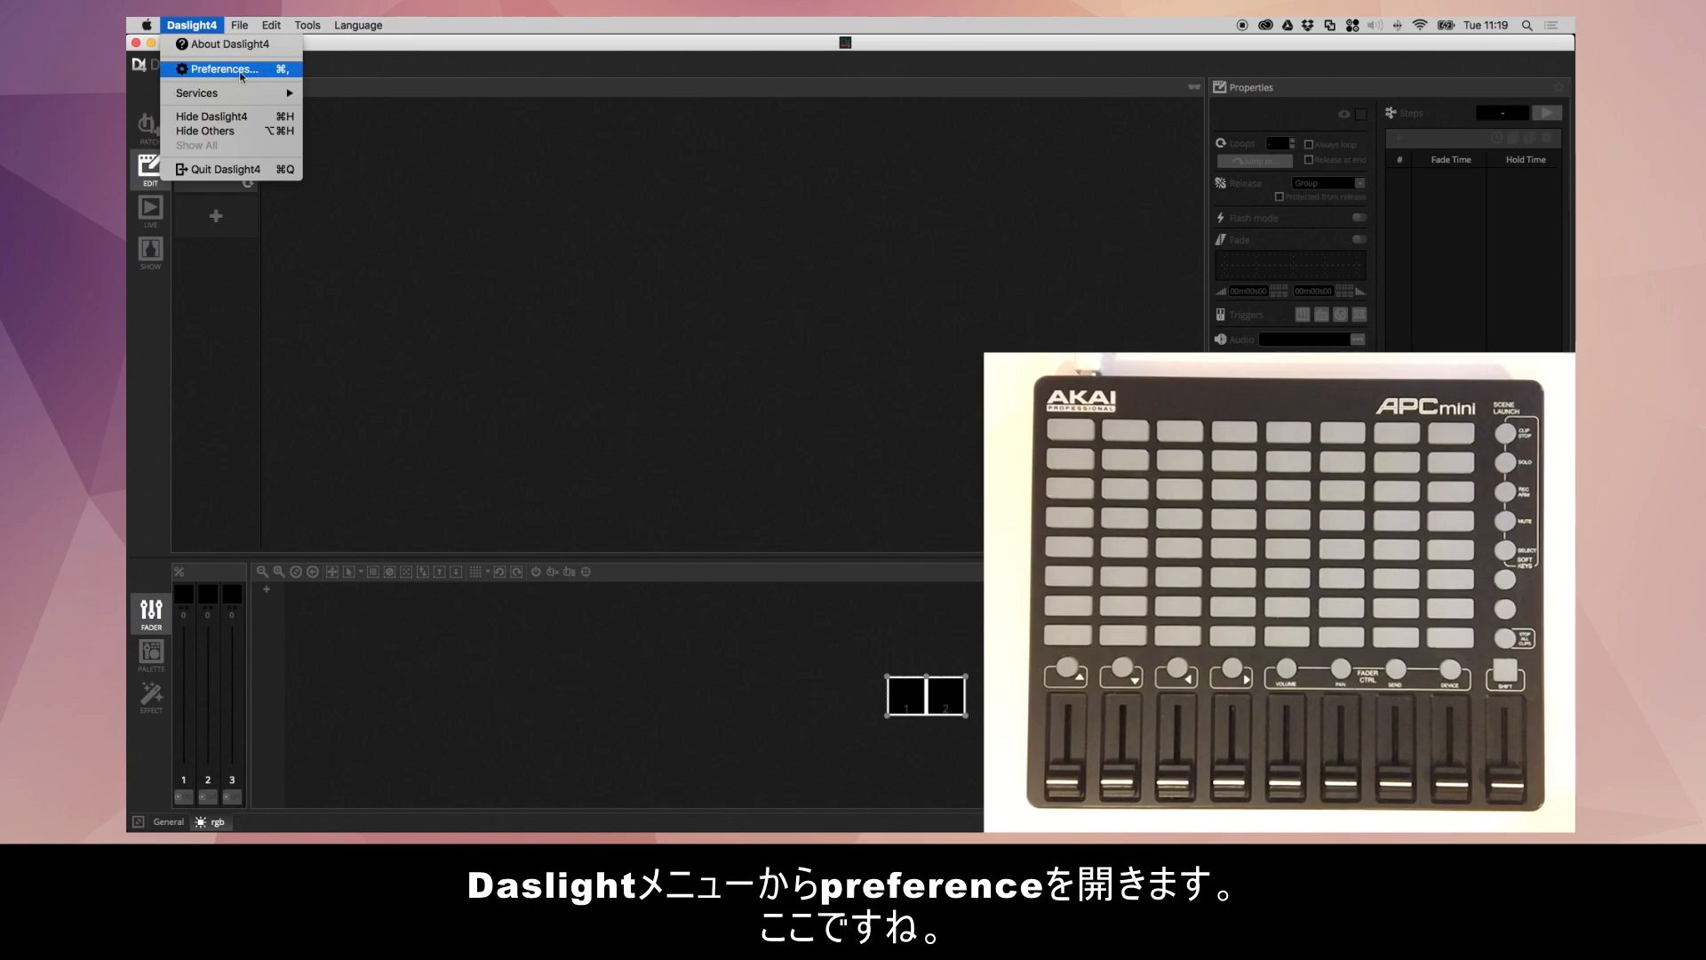
pyautogui.click(275, 68)
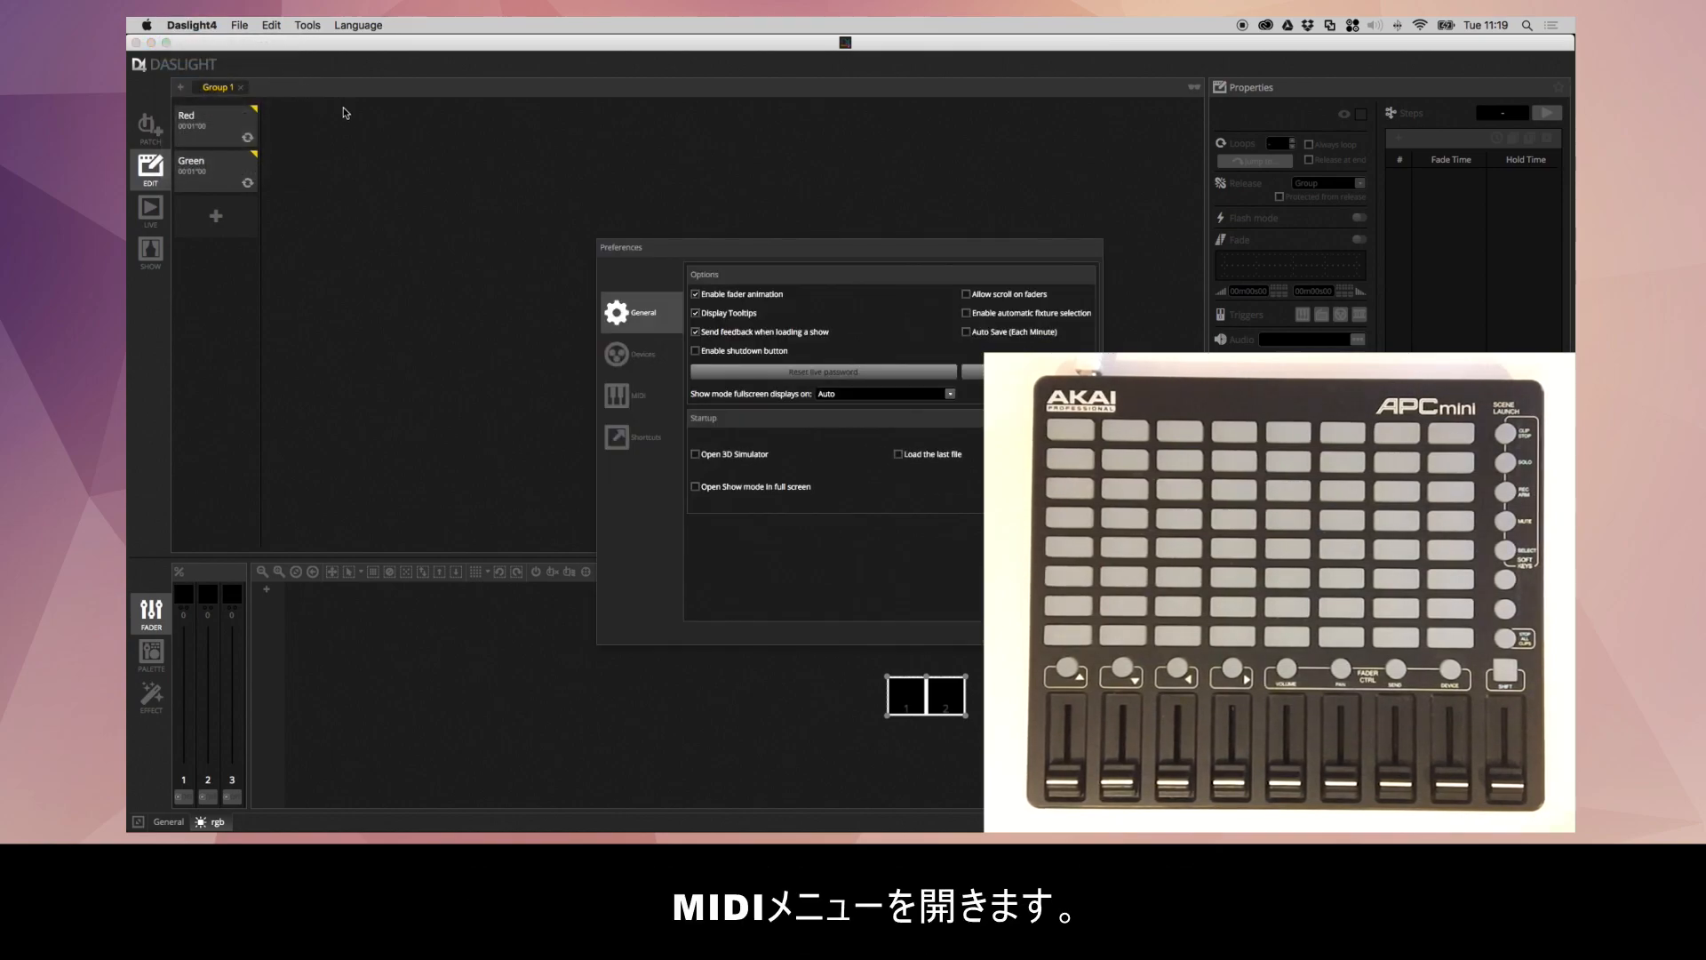
pyautogui.click(652, 405)
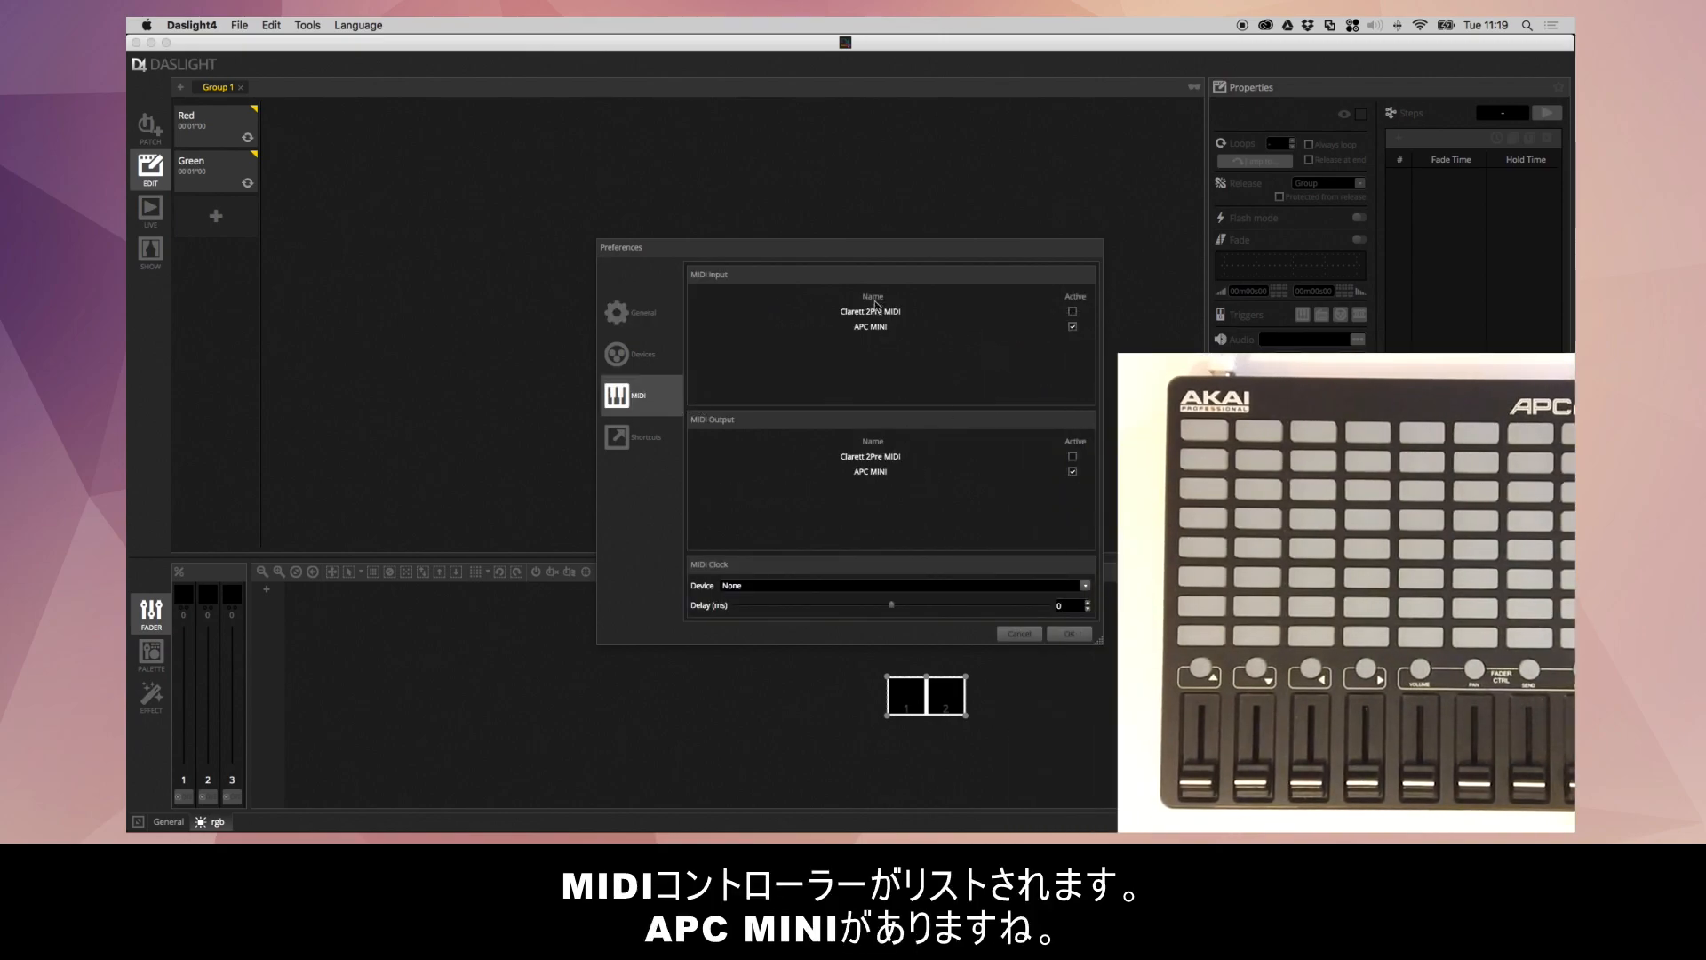
pyautogui.click(903, 327)
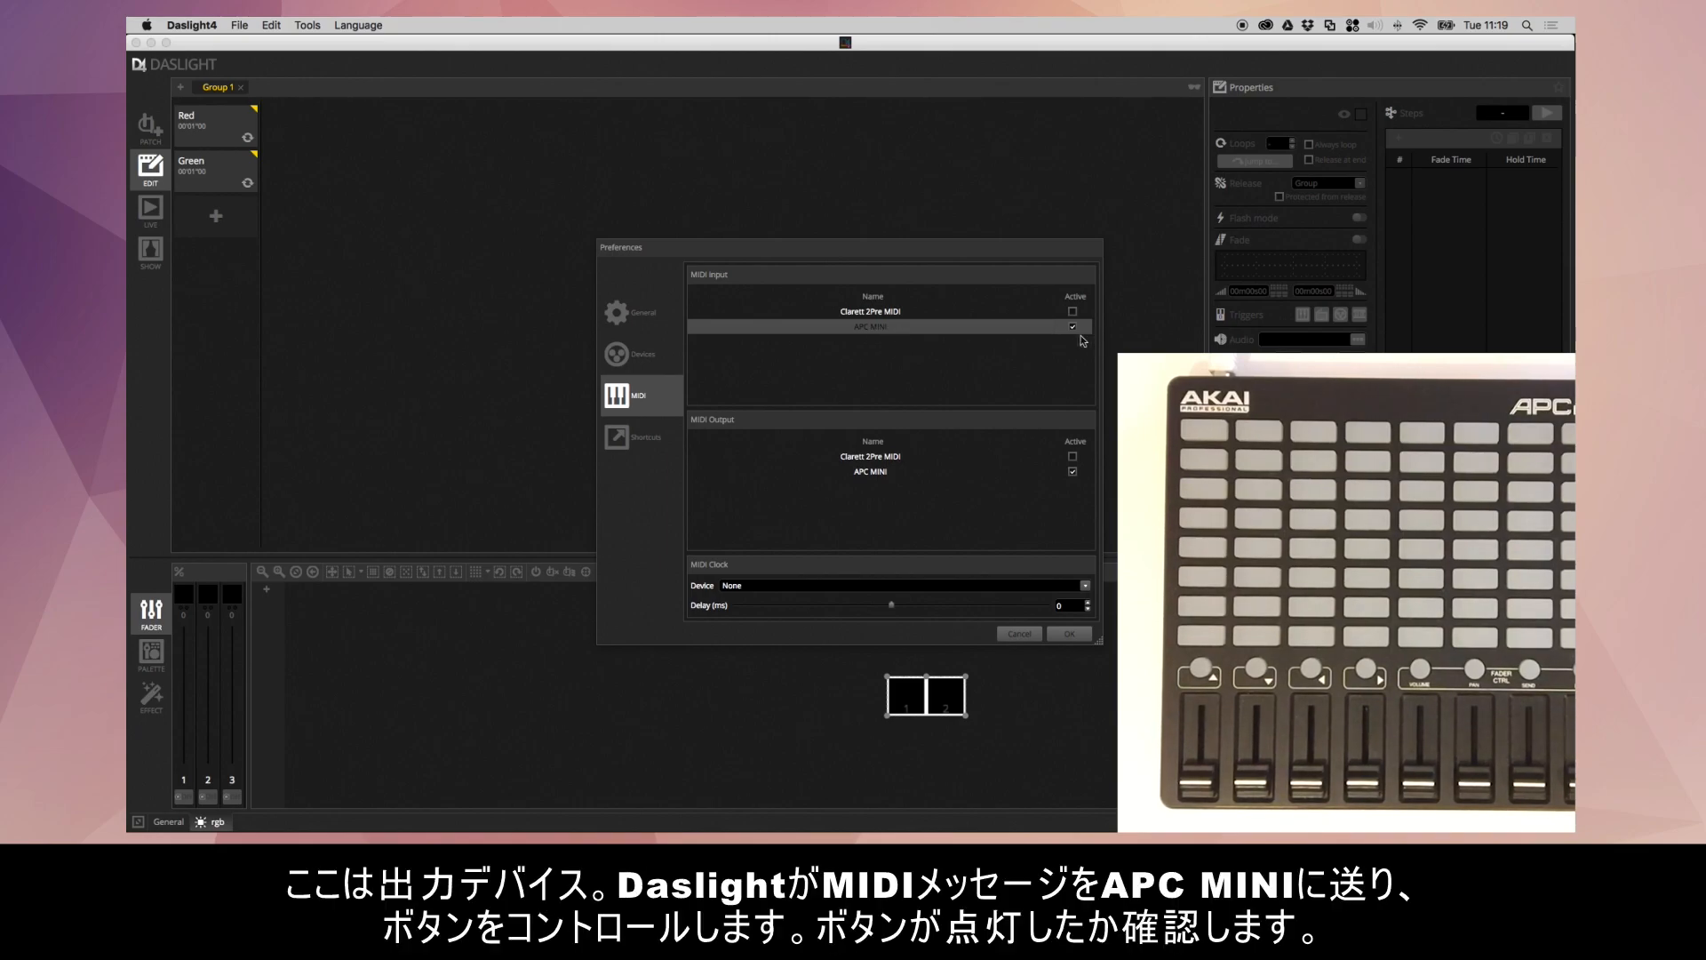
pyautogui.click(899, 472)
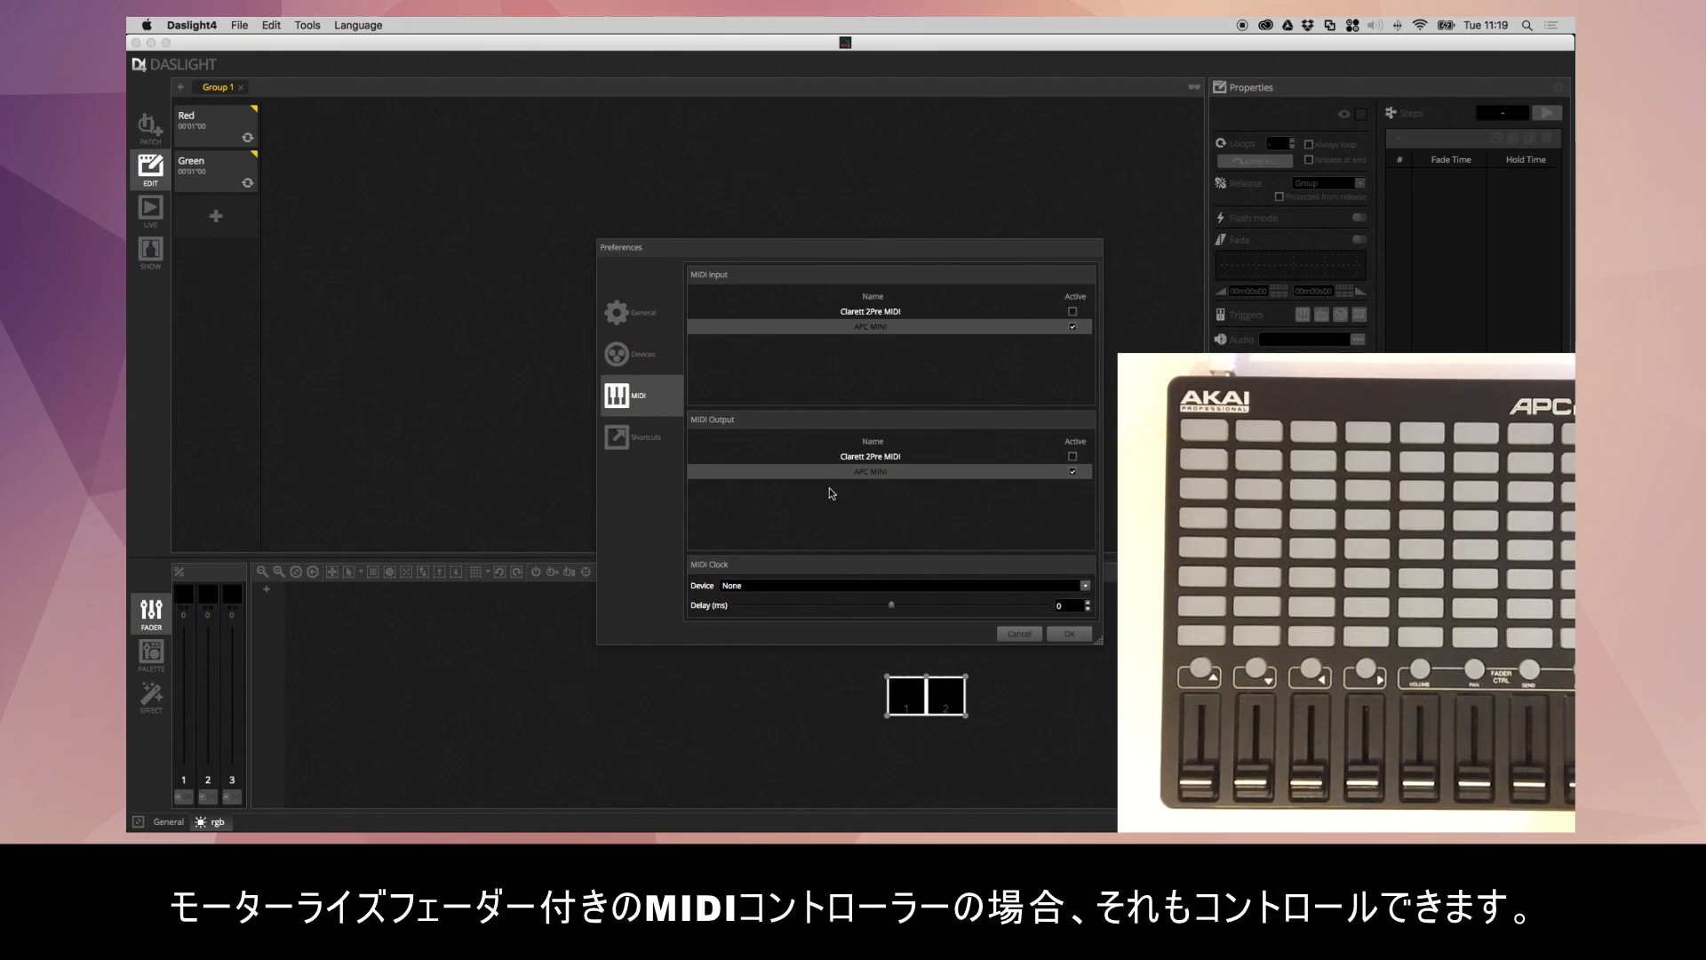
pyautogui.click(1070, 634)
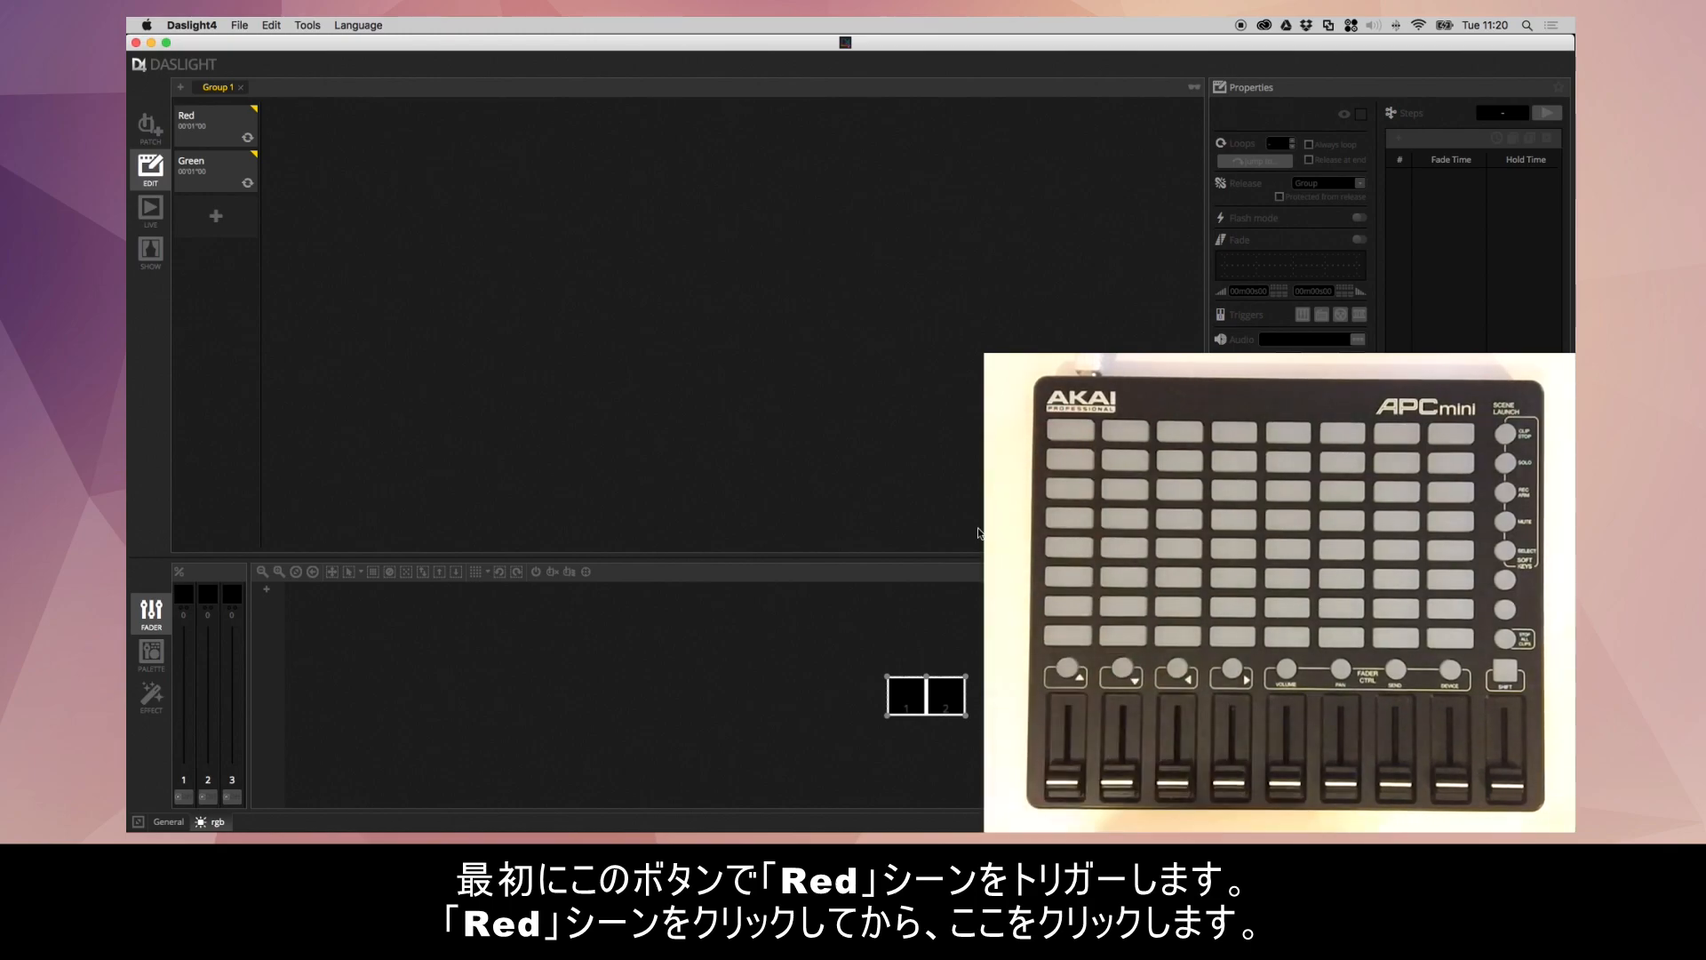
# - Map the Red scene's MIDI trigger to the controller's first pad, note 56 on channel 1
pyautogui.click(226, 128)
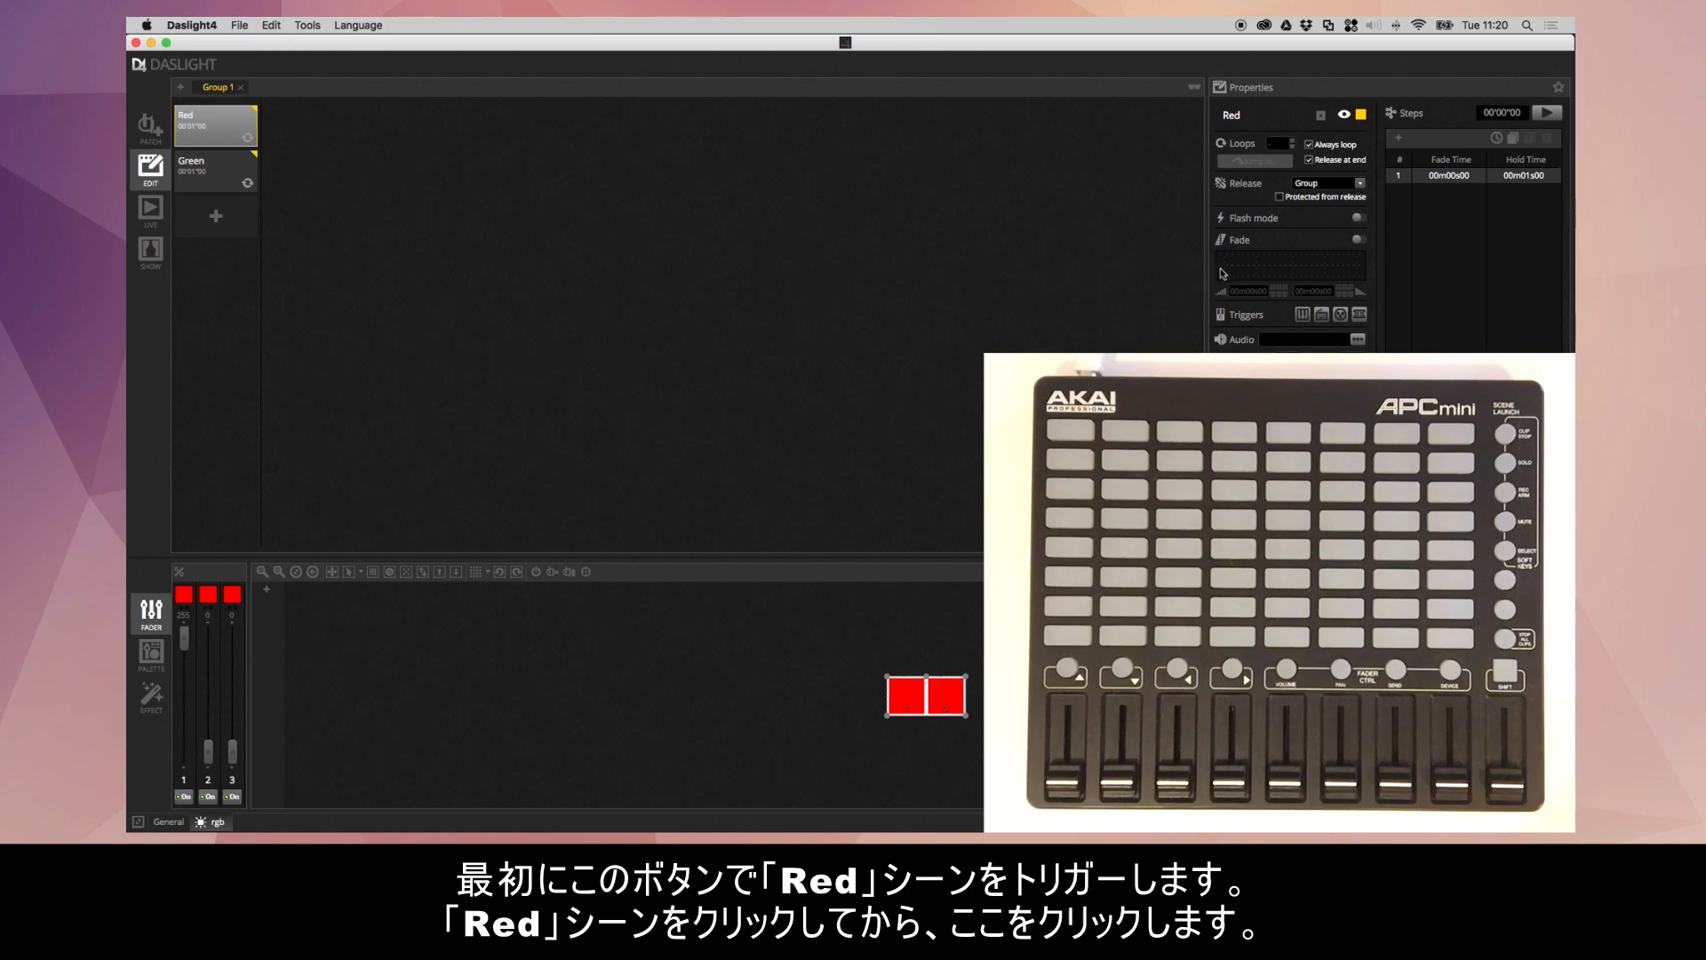
pyautogui.click(1303, 315)
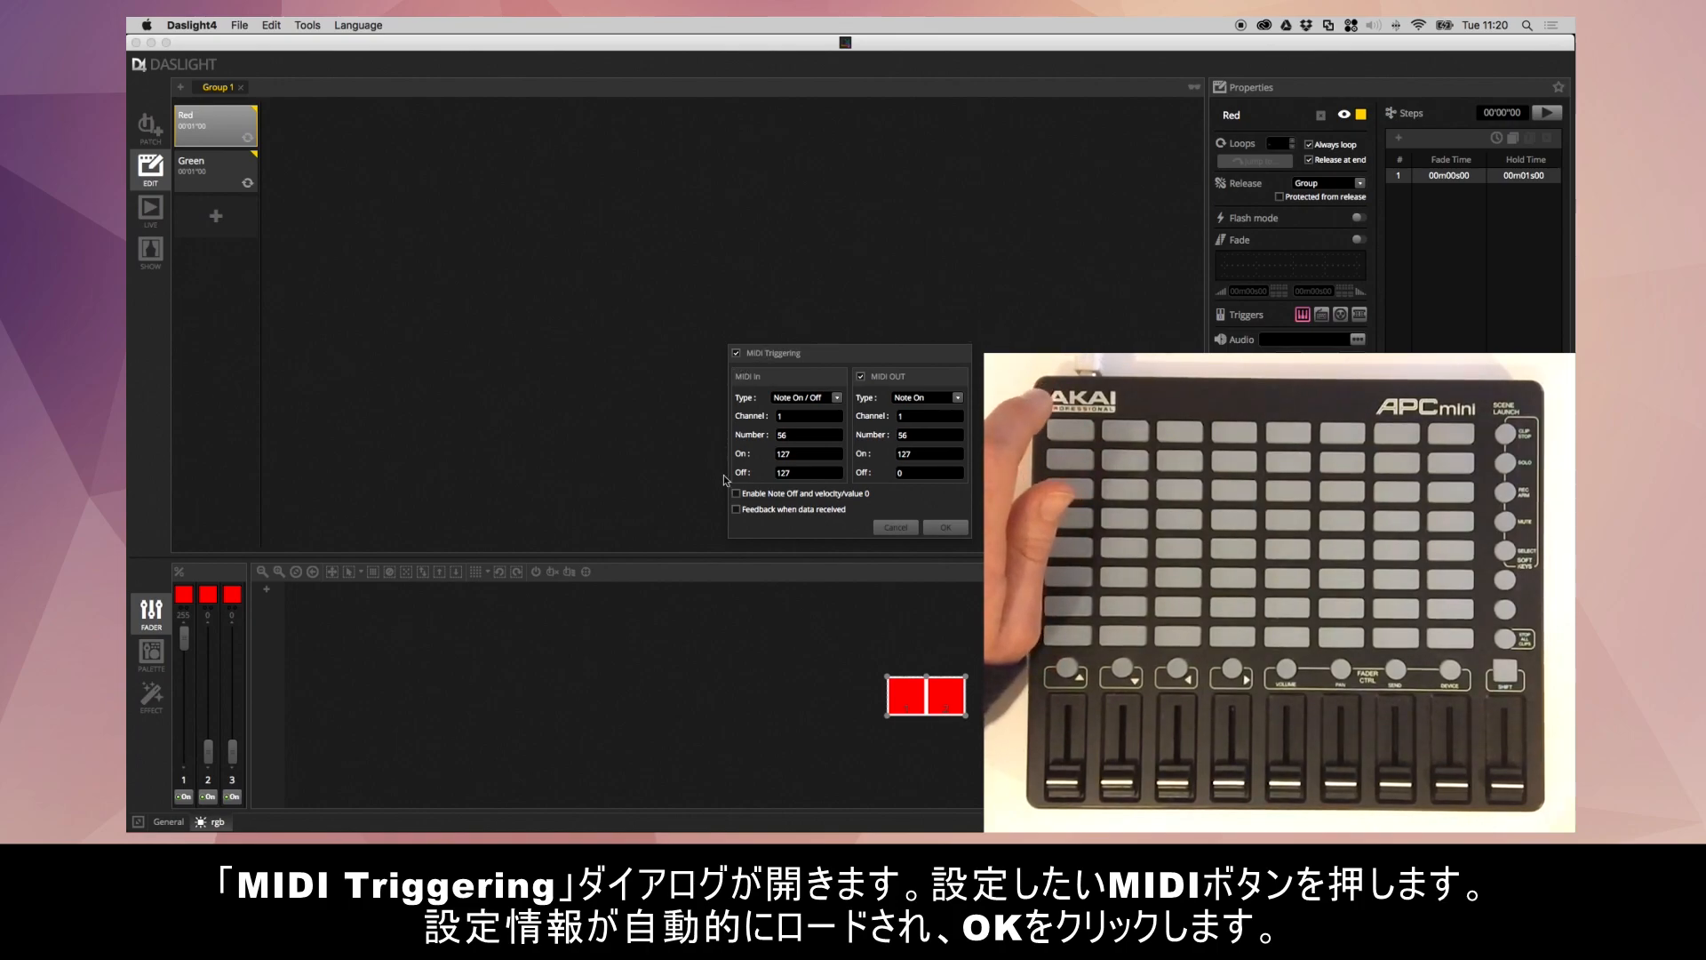
pyautogui.click(958, 524)
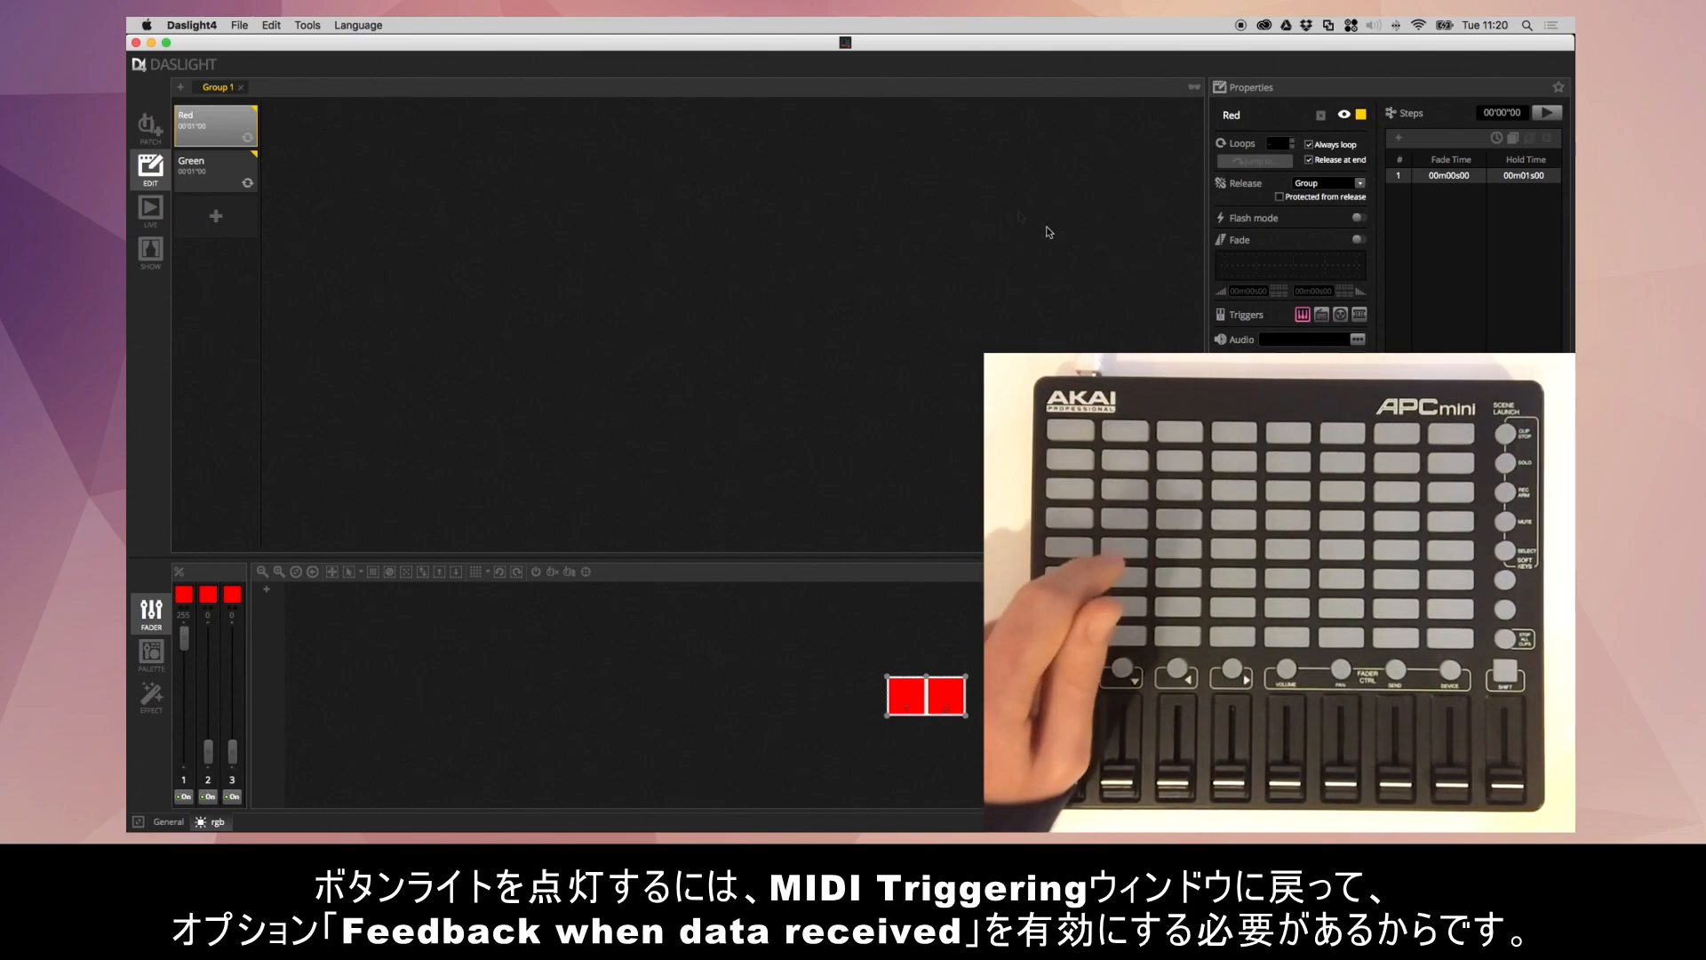
# - Enable "Feedback when data received" in the Red scene's MIDI trigger settings
pyautogui.click(1303, 315)
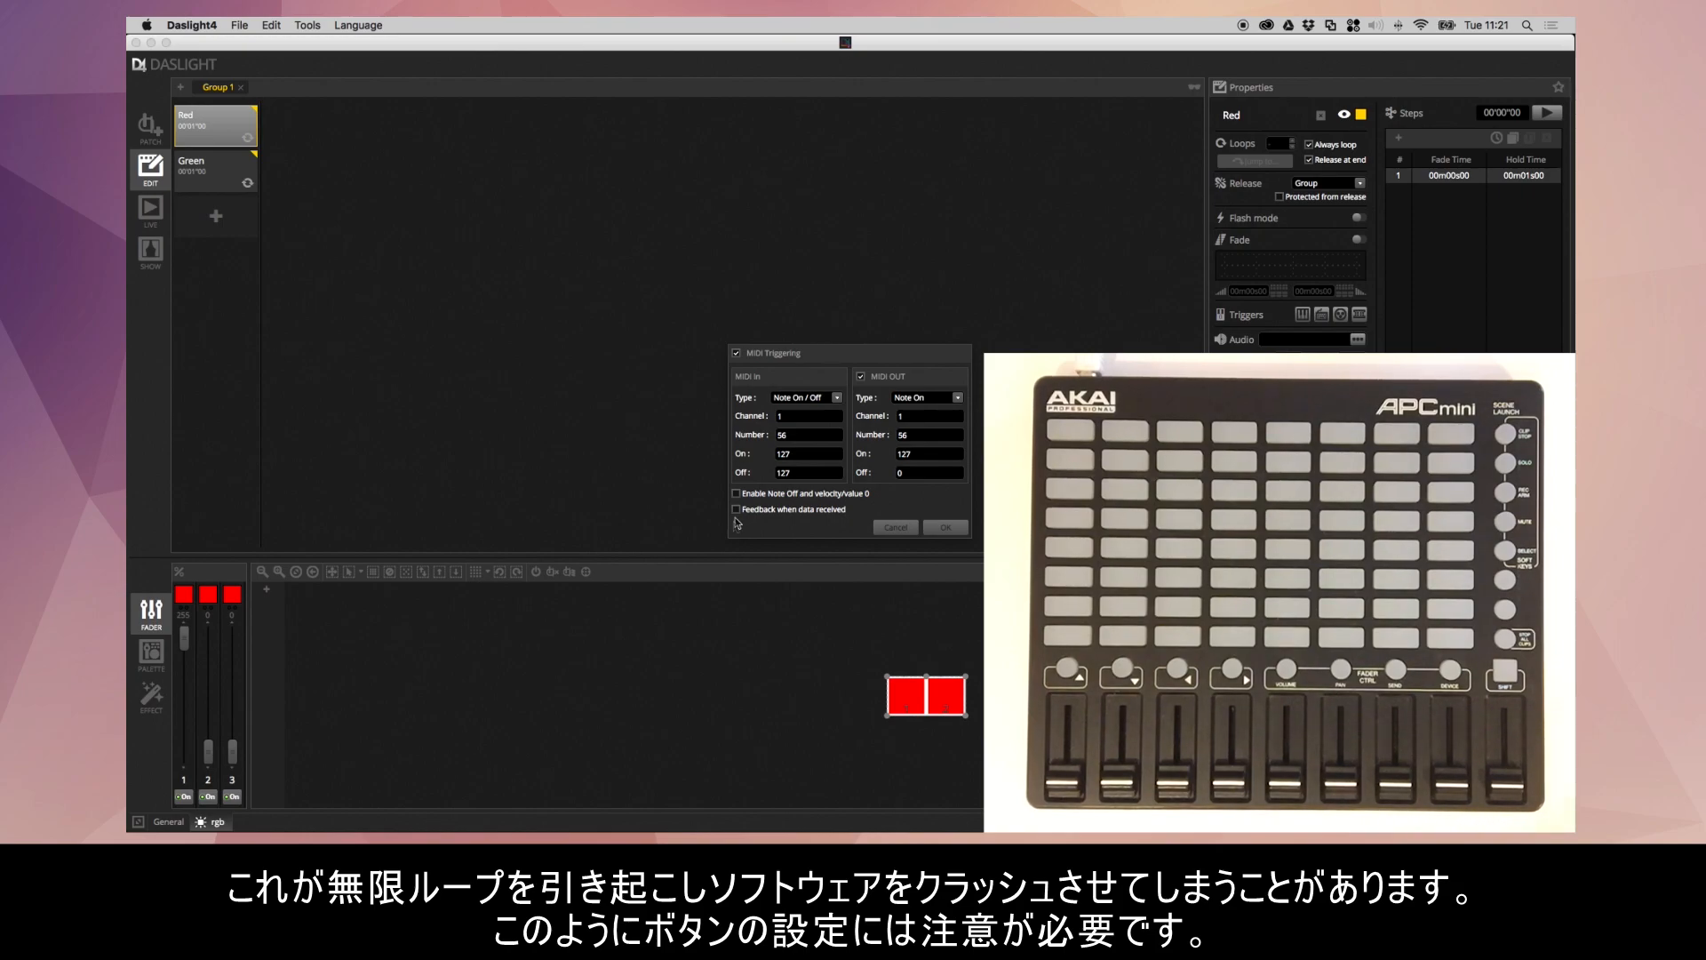
pyautogui.click(737, 510)
pyautogui.click(737, 510)
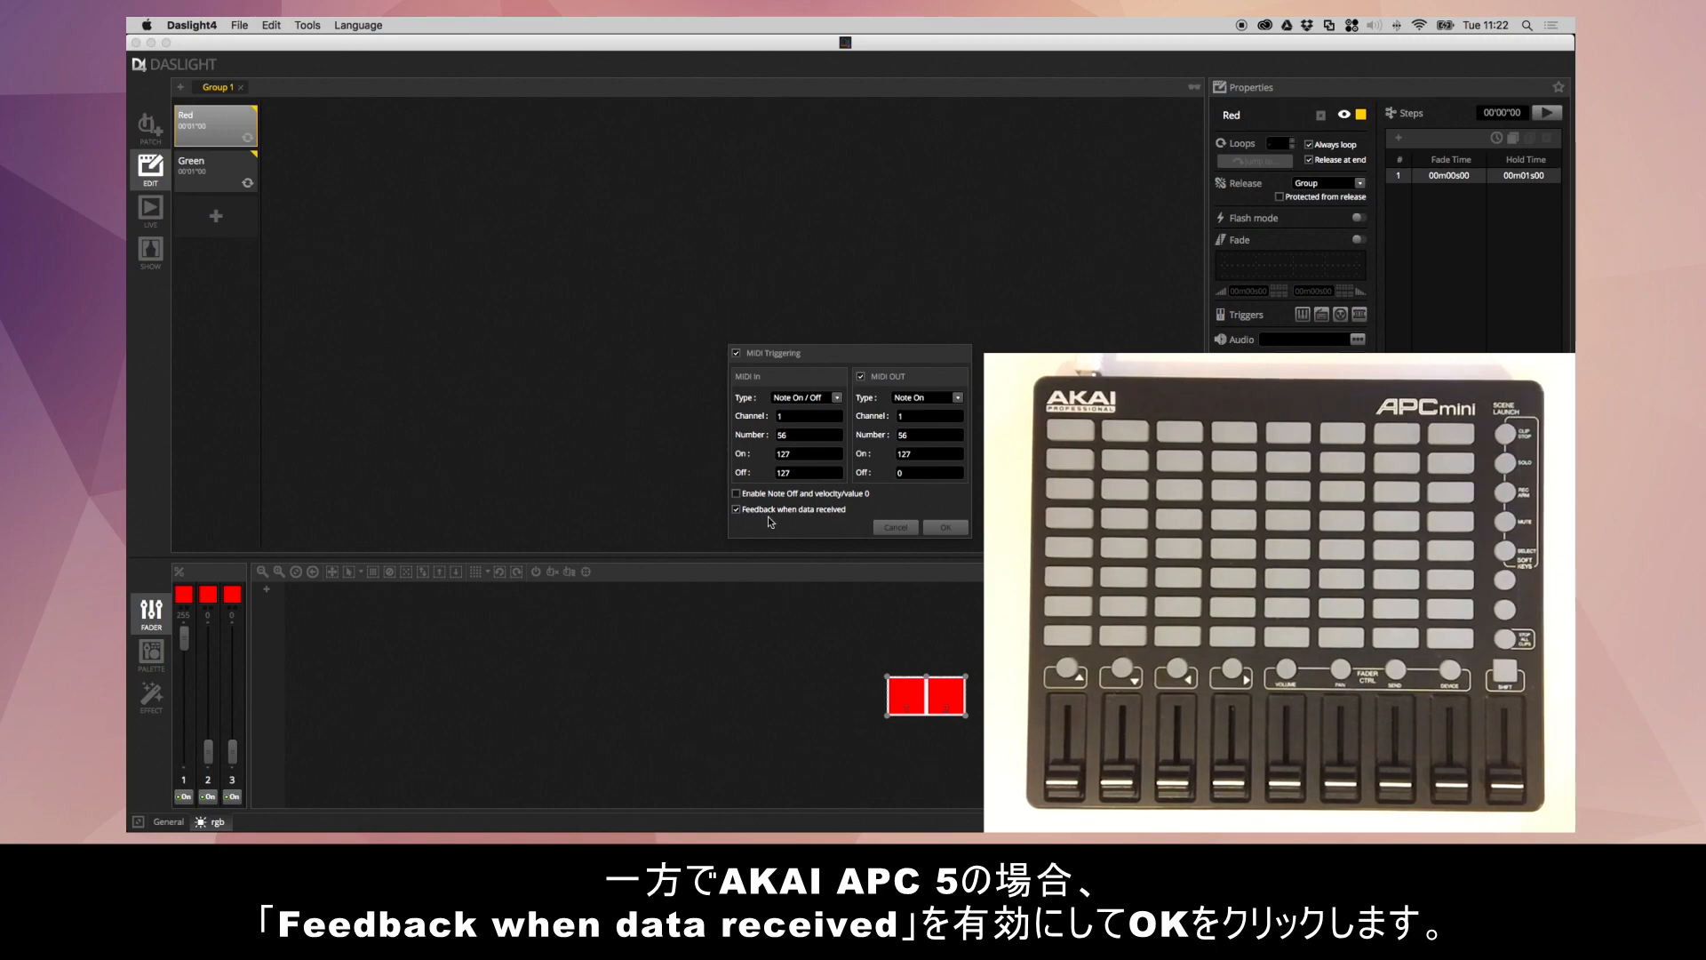
pyautogui.click(947, 527)
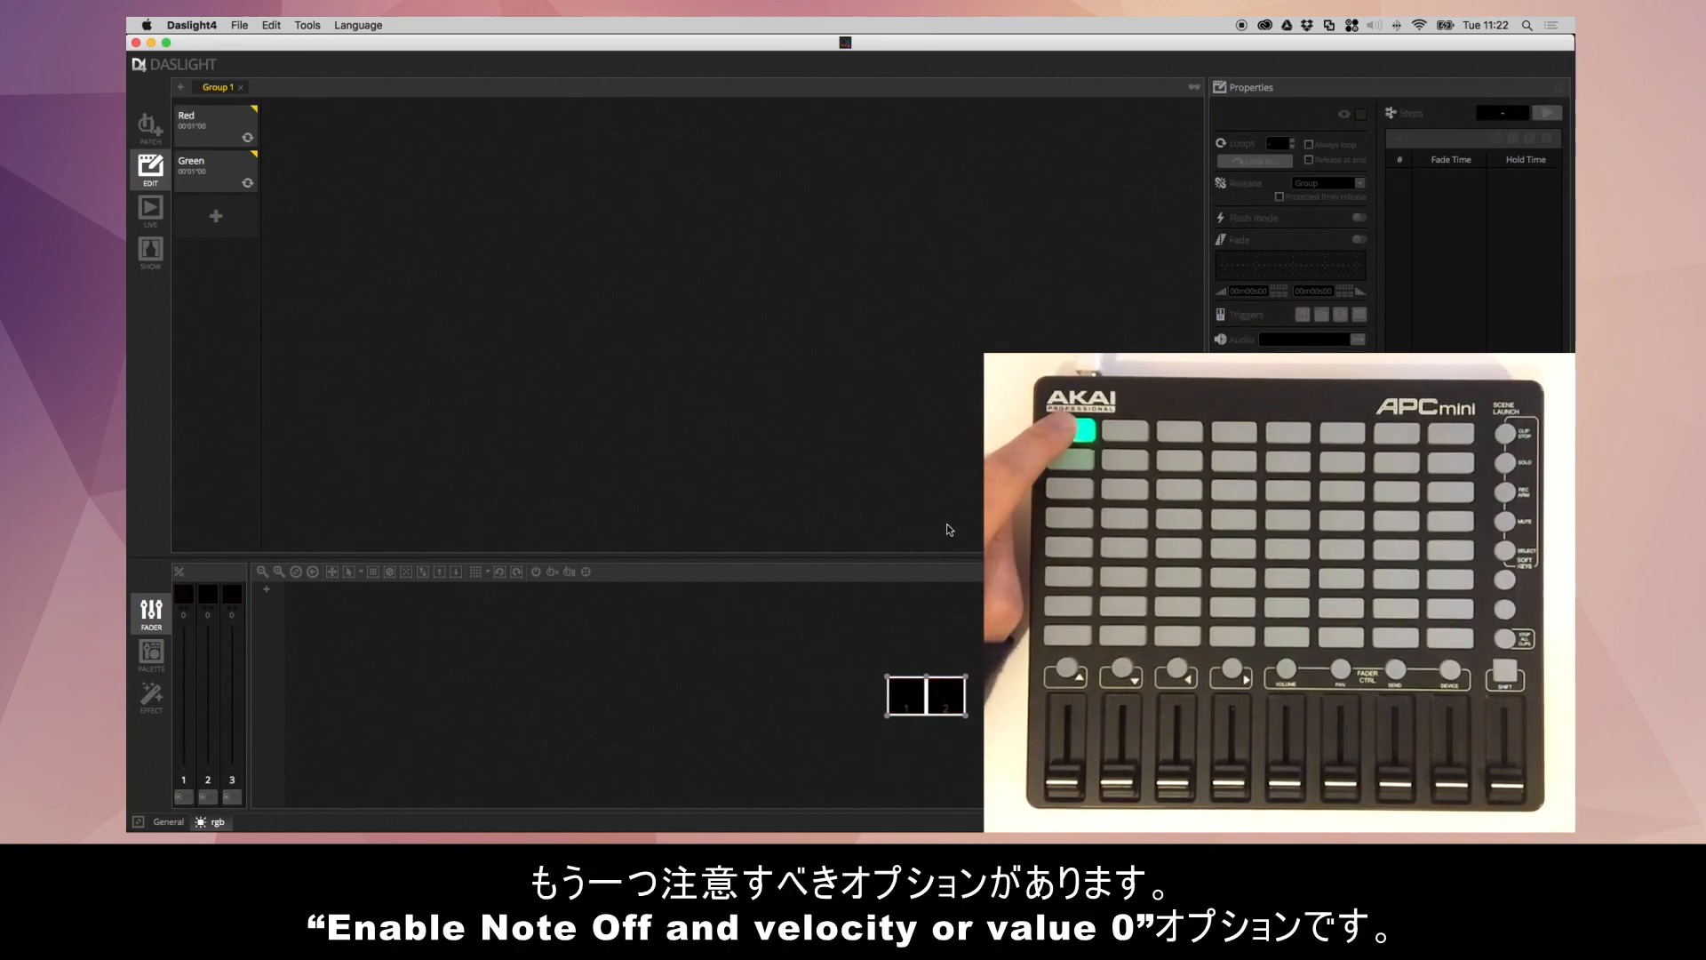
# - Enable "Enable Note Off and velocity/value 0" in the Red scene's MIDI trigger settings
pyautogui.click(1306, 313)
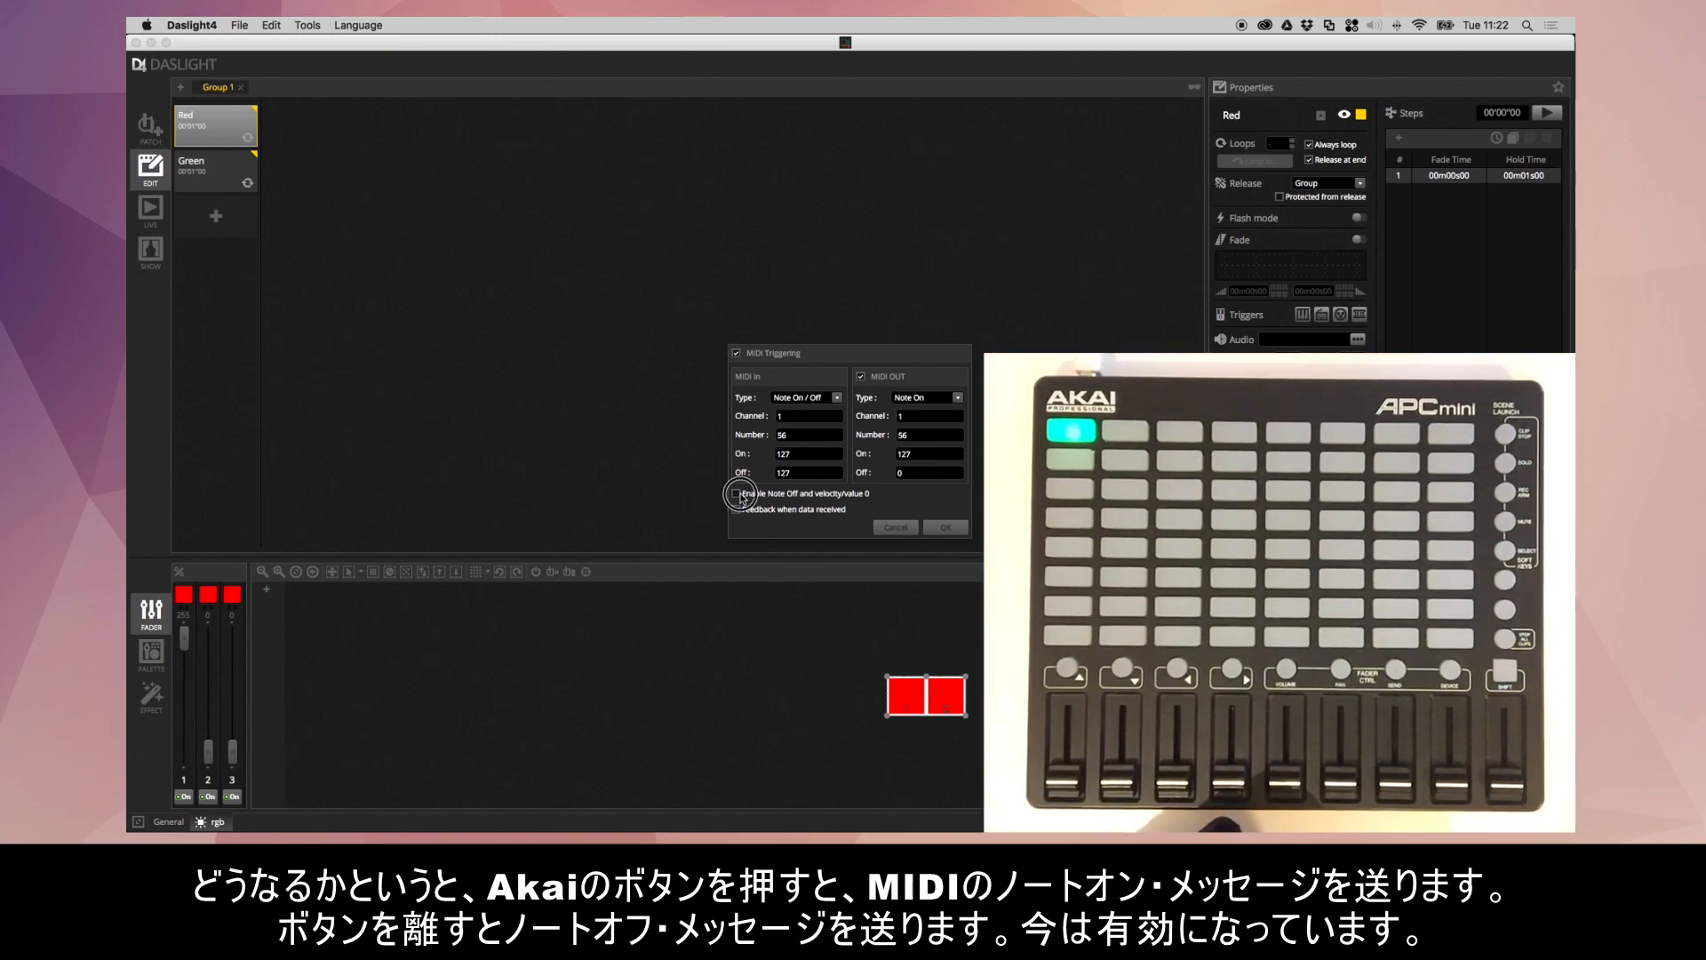
pyautogui.click(943, 525)
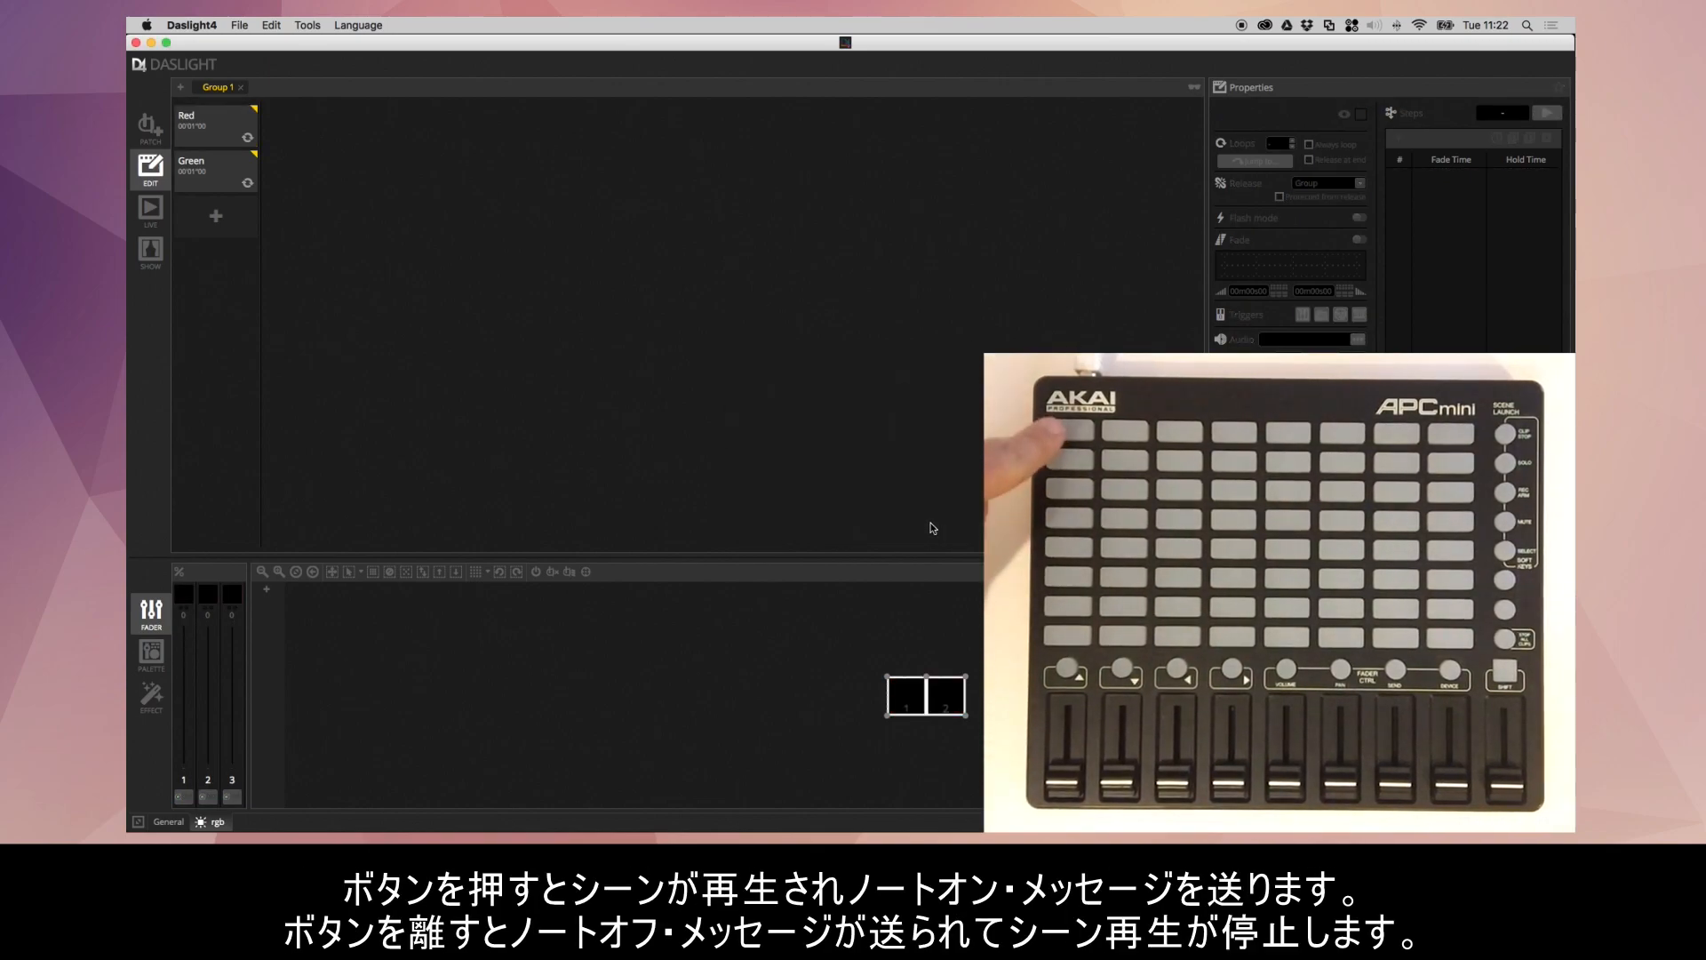
# - Disable "Enable Note Off and velocity/value 0" in the Red scene's MIDI trigger settings
pyautogui.click(227, 124)
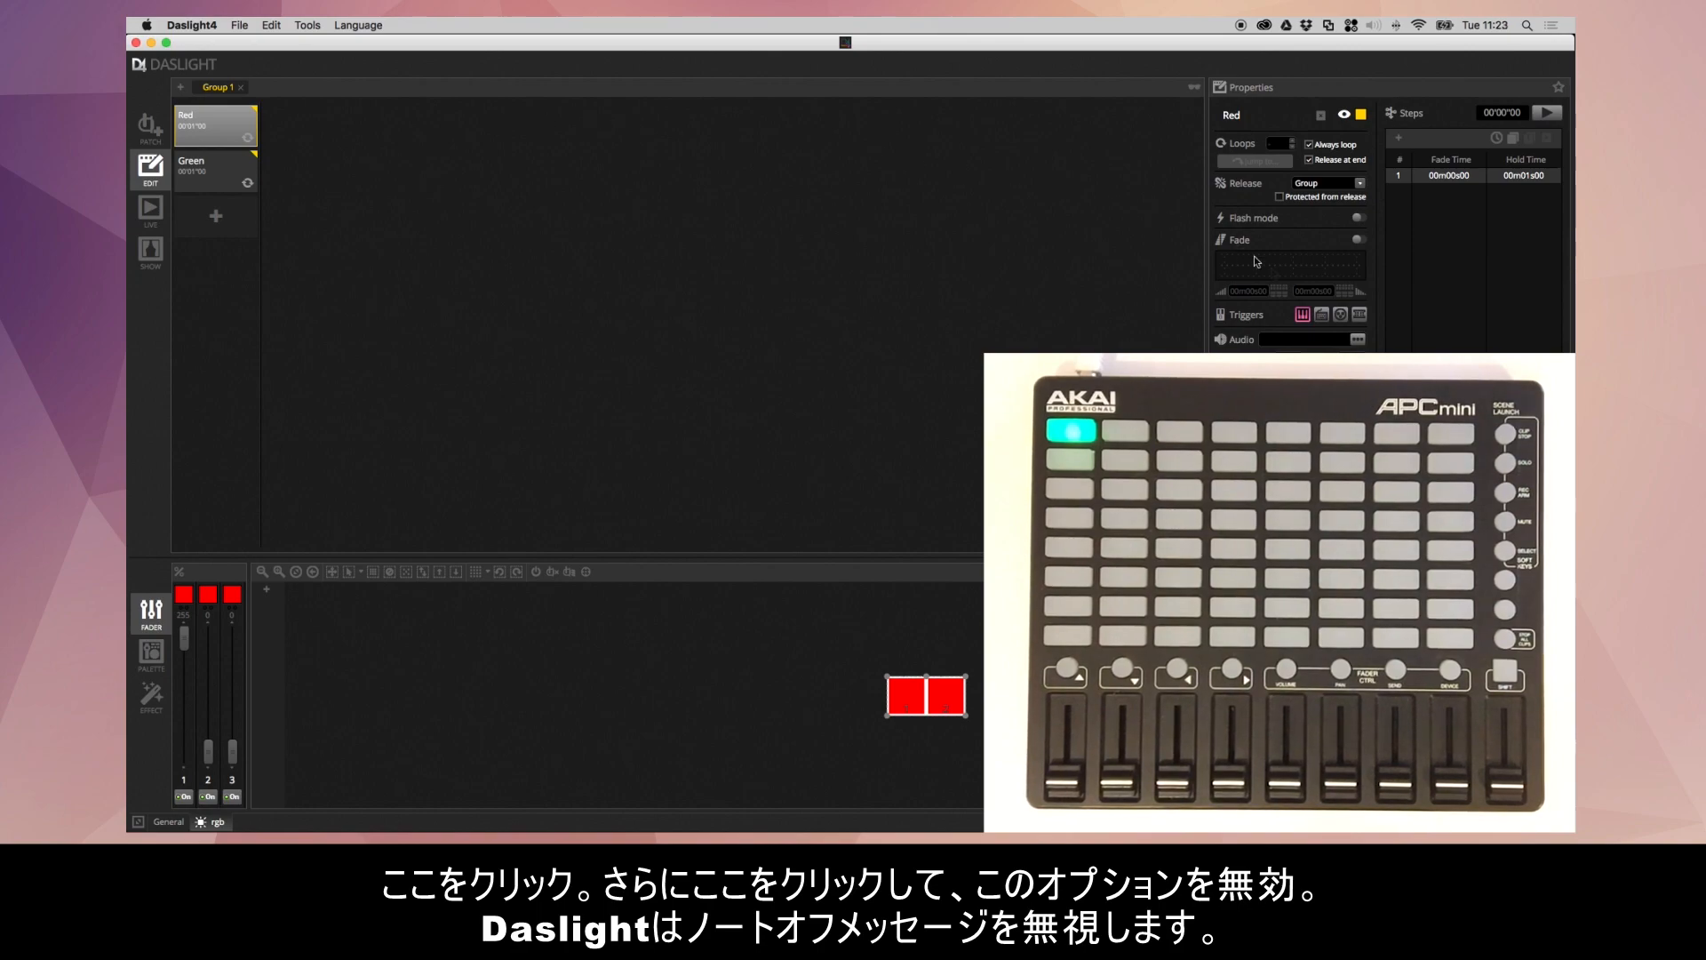
pyautogui.click(1303, 316)
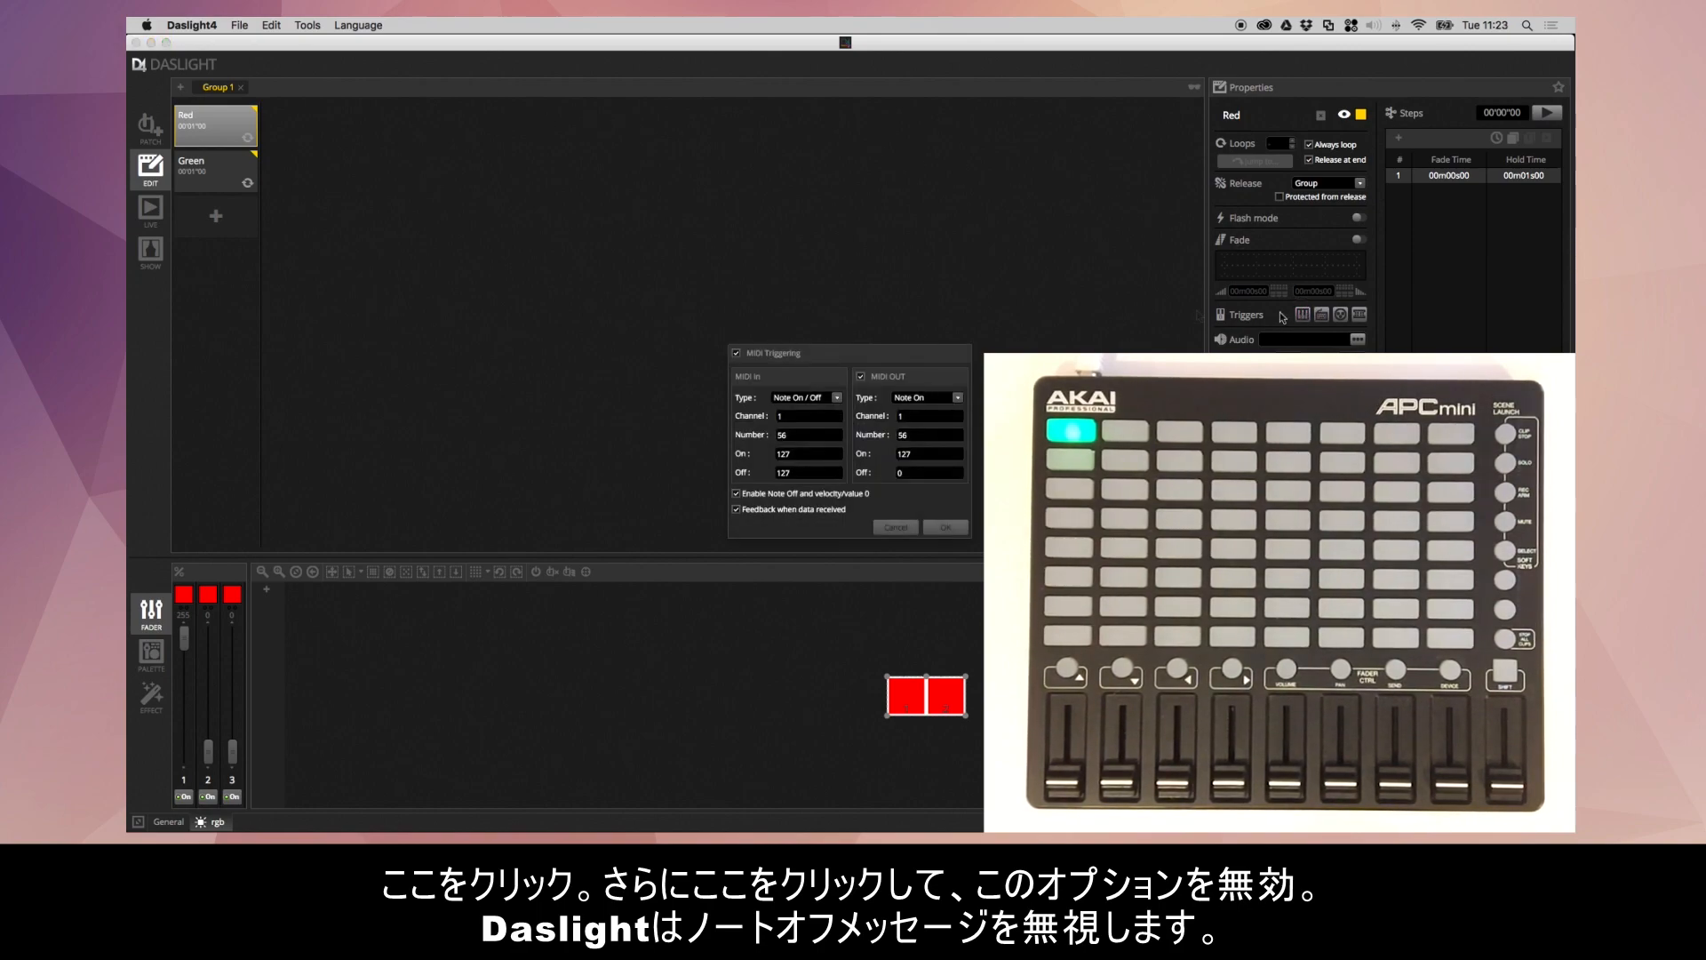
pyautogui.click(790, 497)
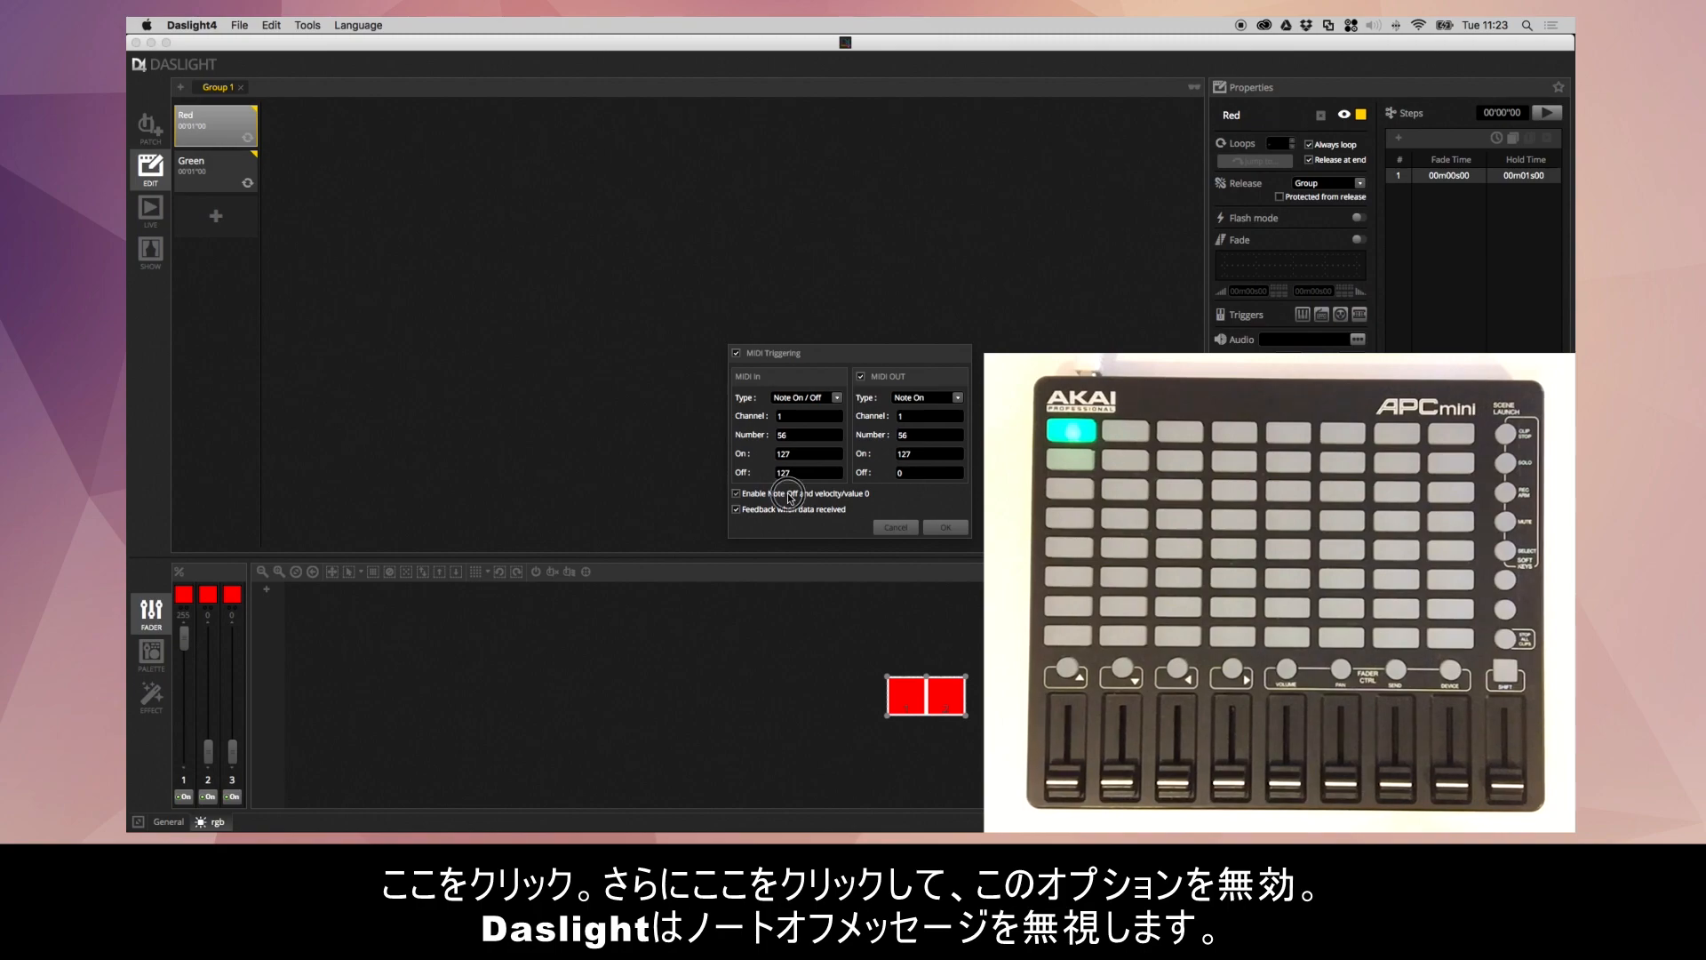
pyautogui.click(947, 529)
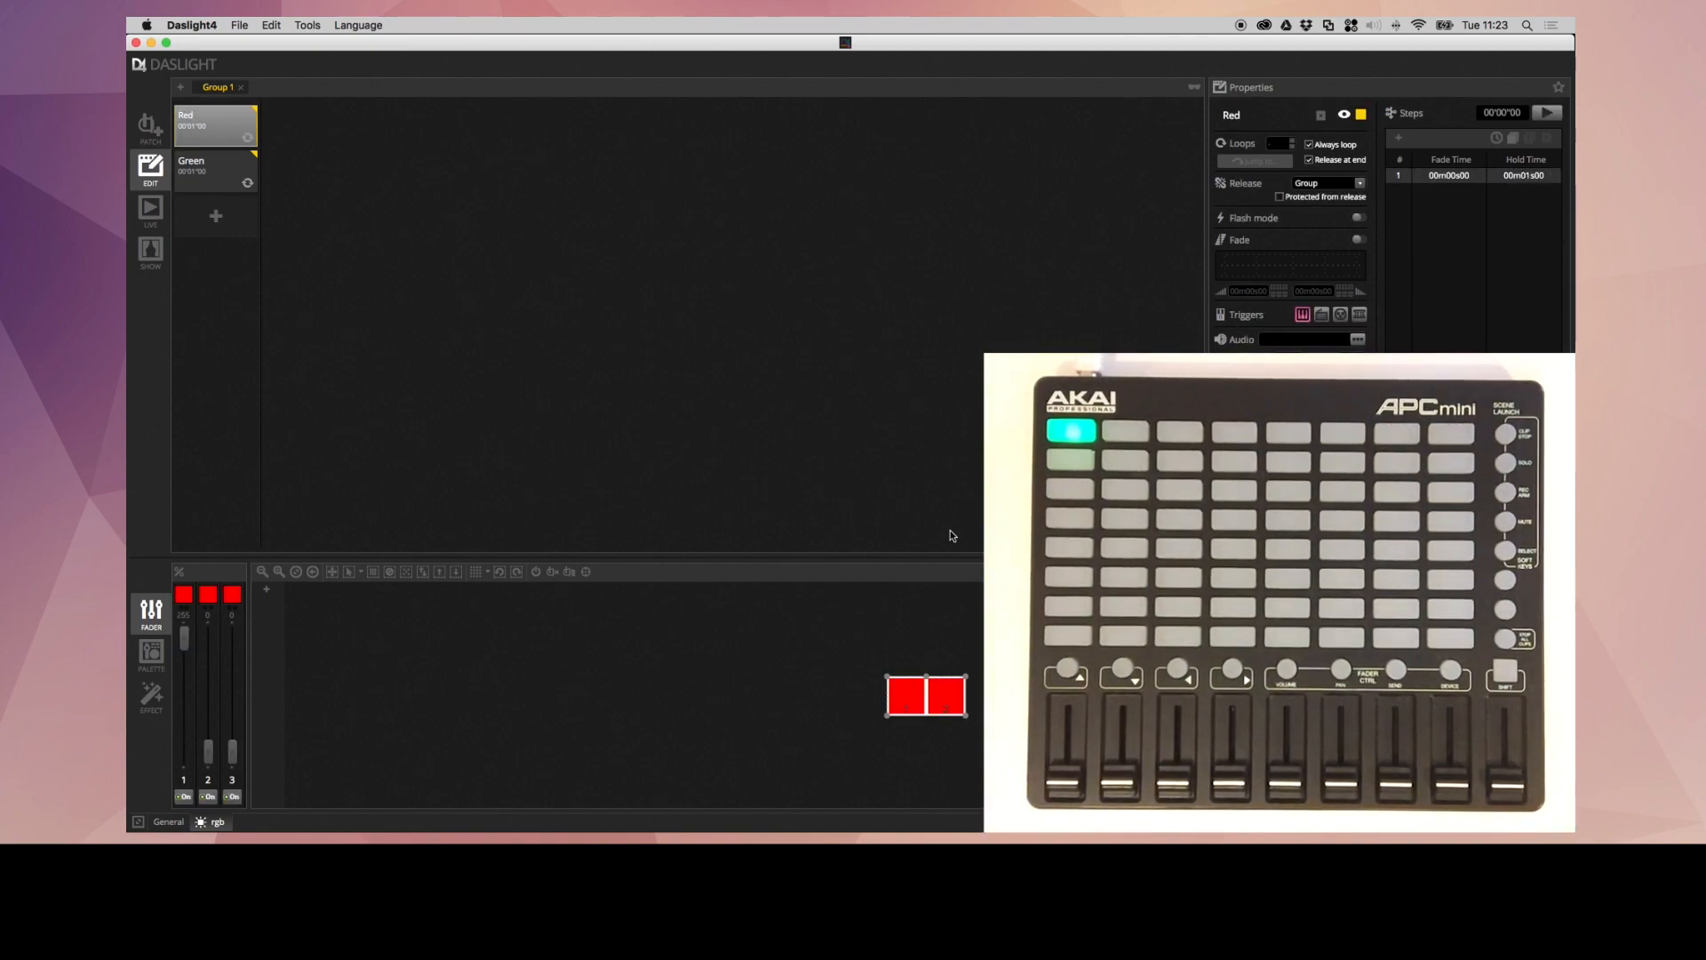
# - Set the MIDI OUT On value of the Red scene's trigger to 3
pyautogui.click(1302, 316)
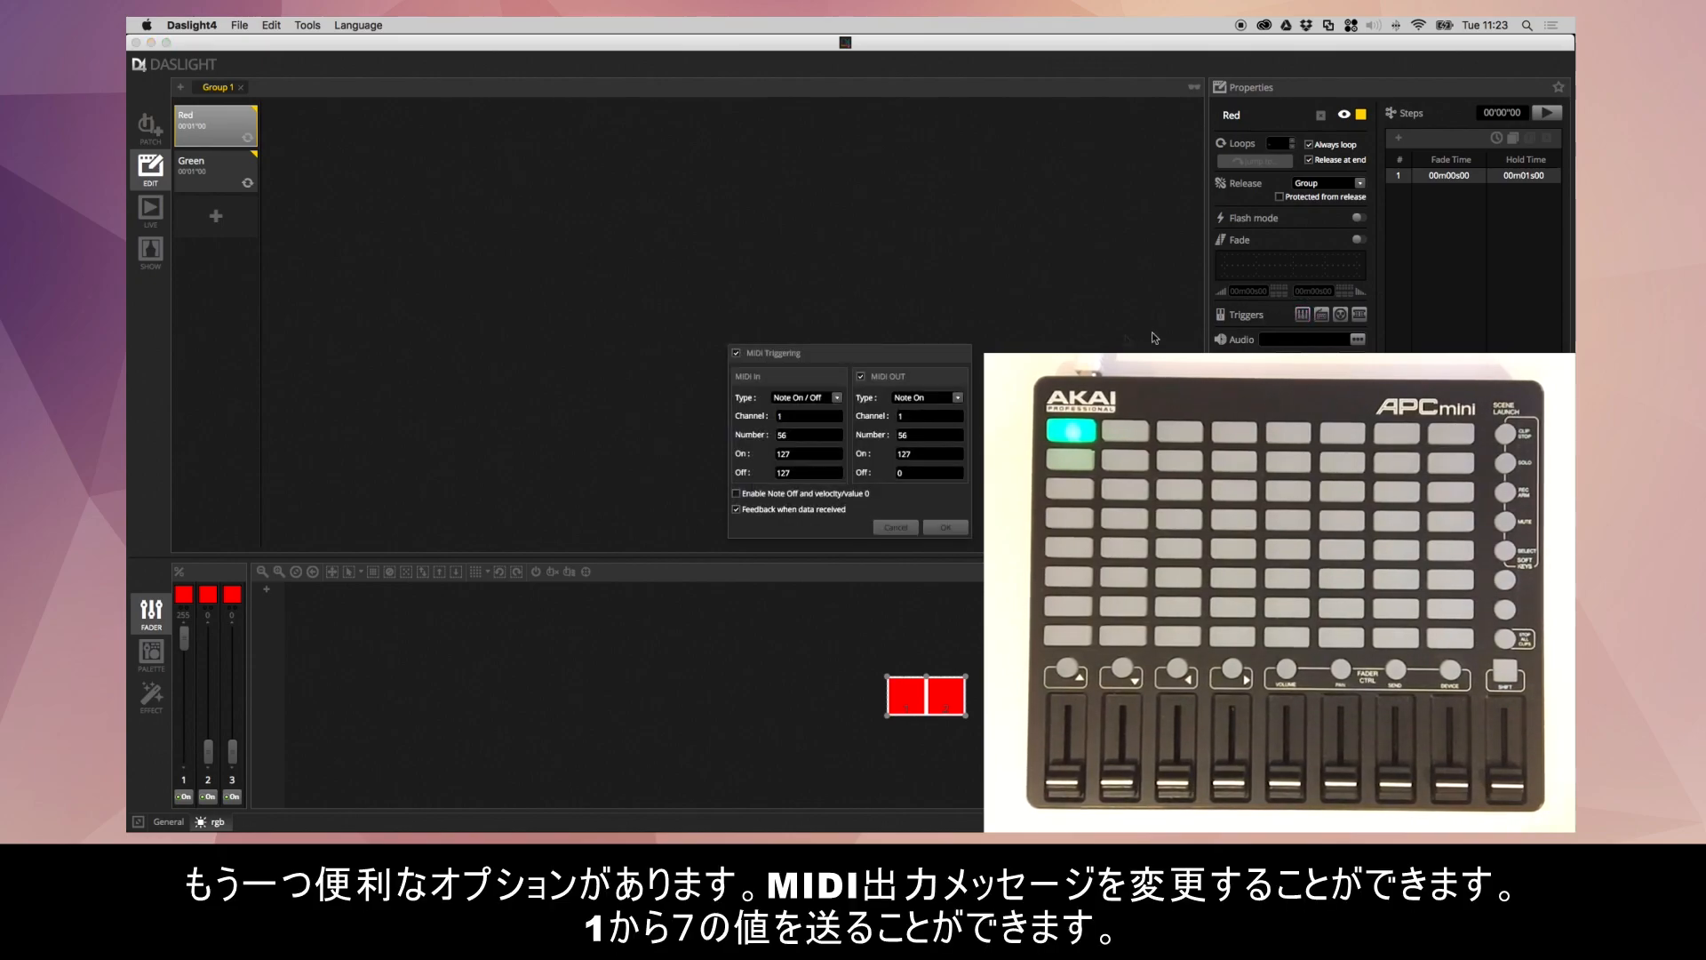
pyautogui.doubleClick(905, 454)
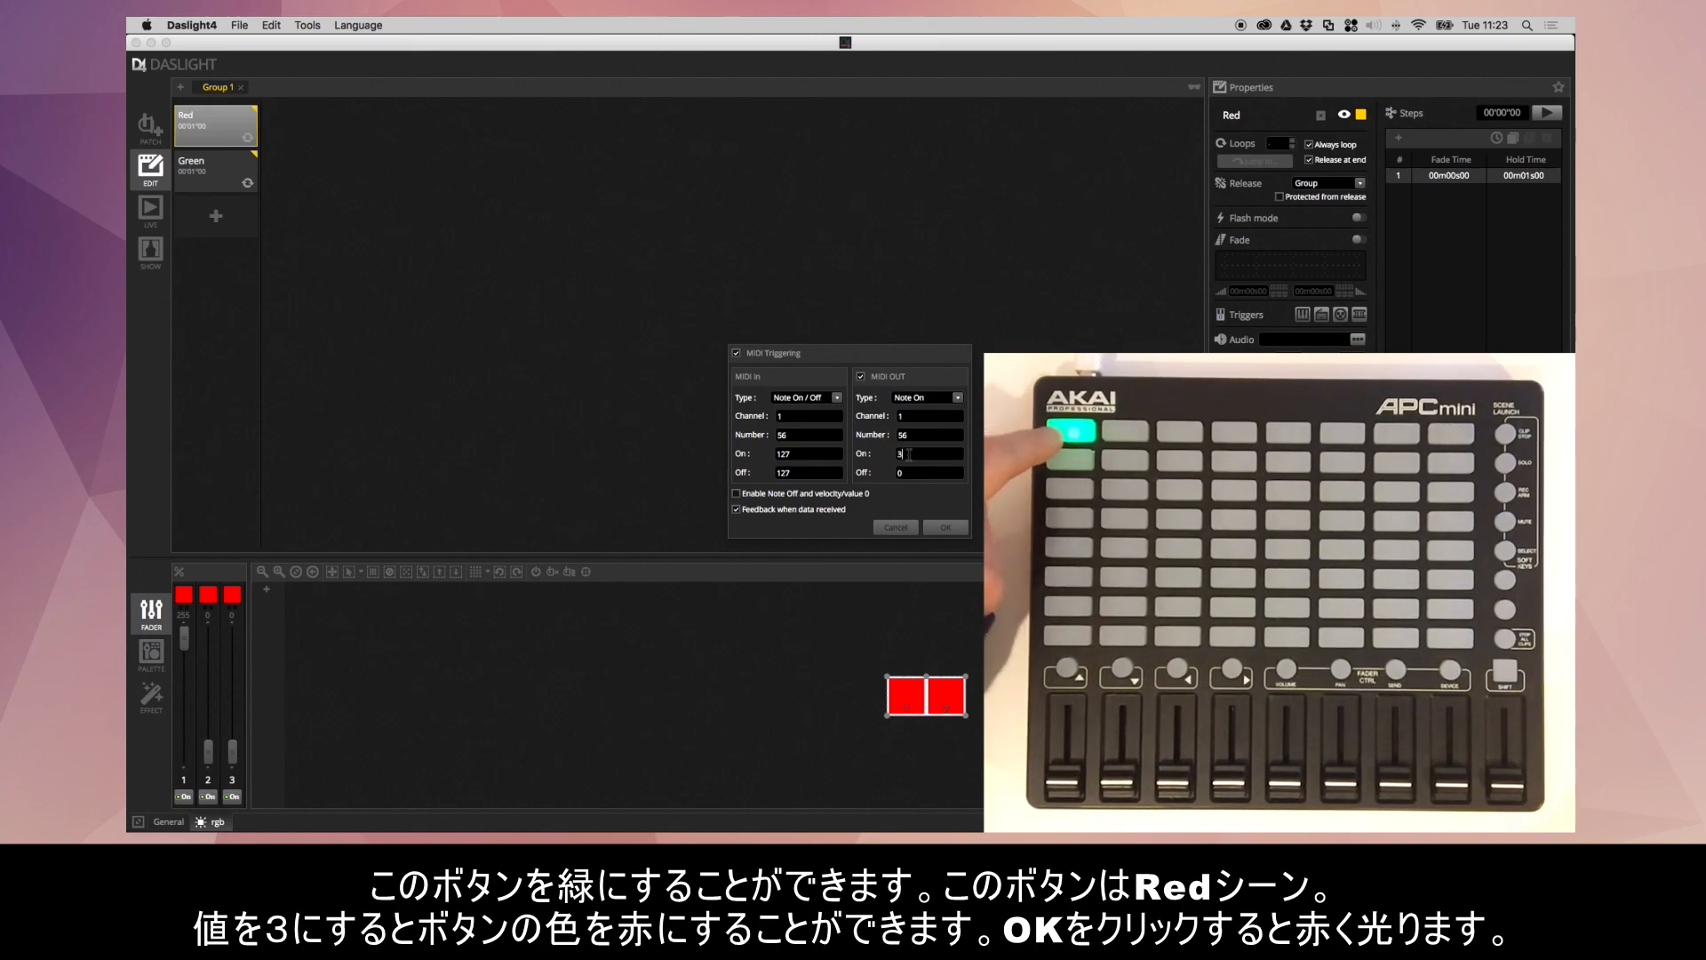
pyautogui.click(940, 527)
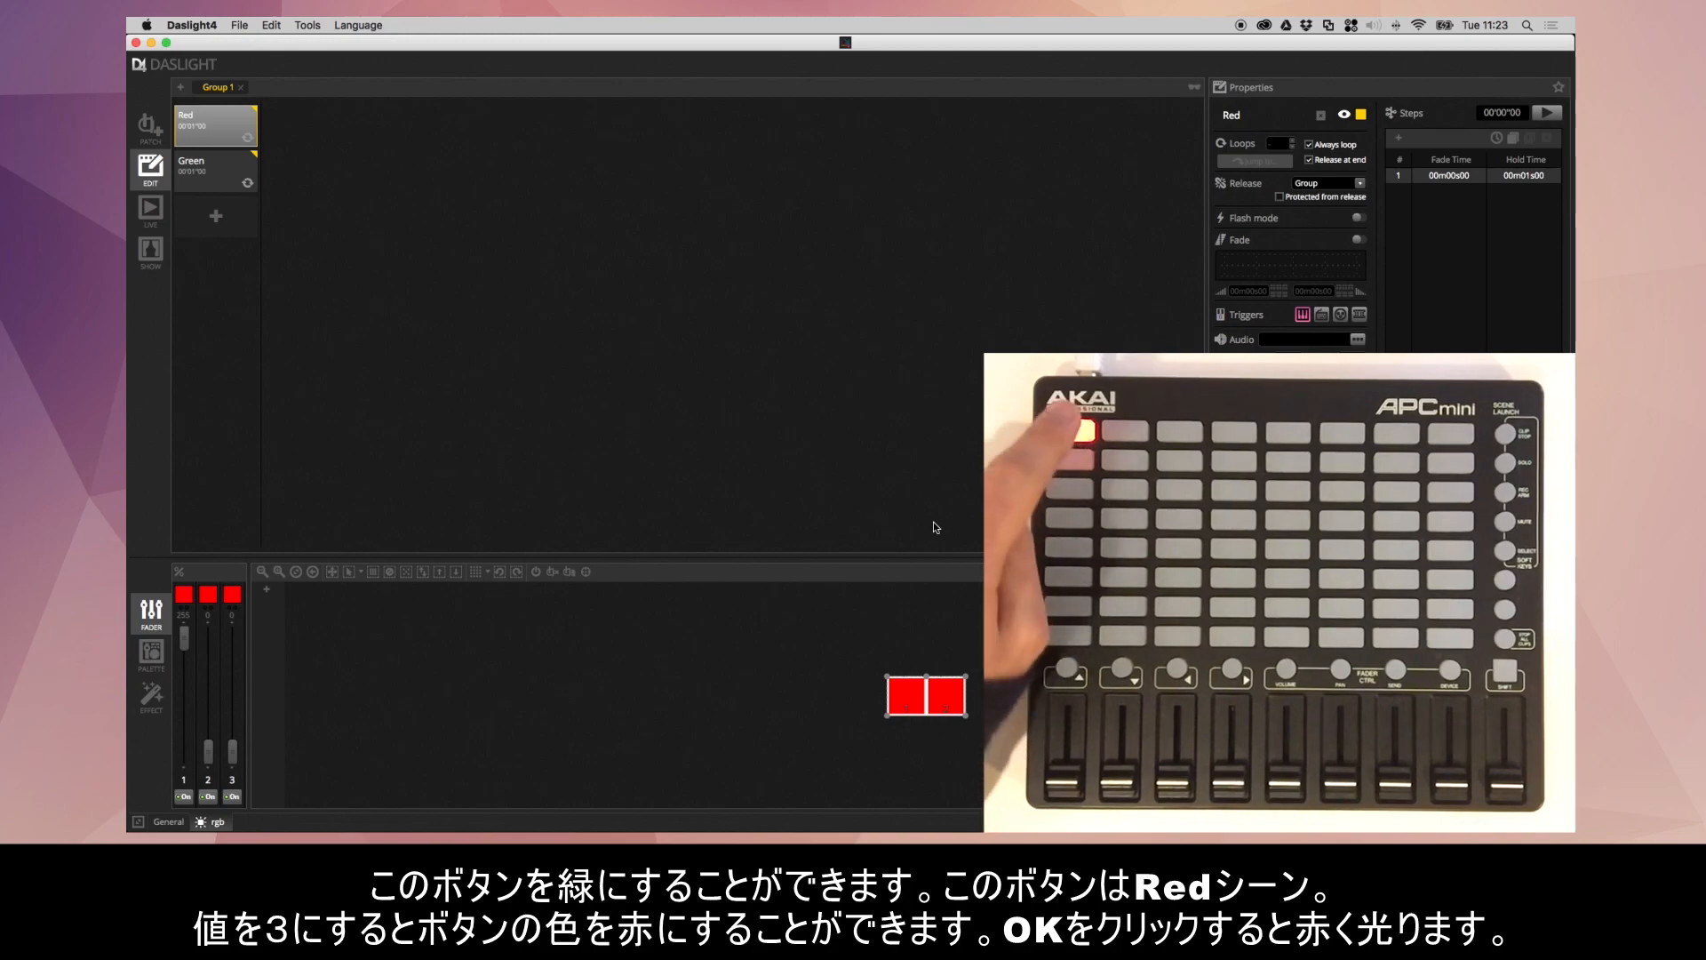
# - Map the Green scene's MIDI trigger to the controller's second pad down, note 48 on channel 1
pyautogui.click(236, 172)
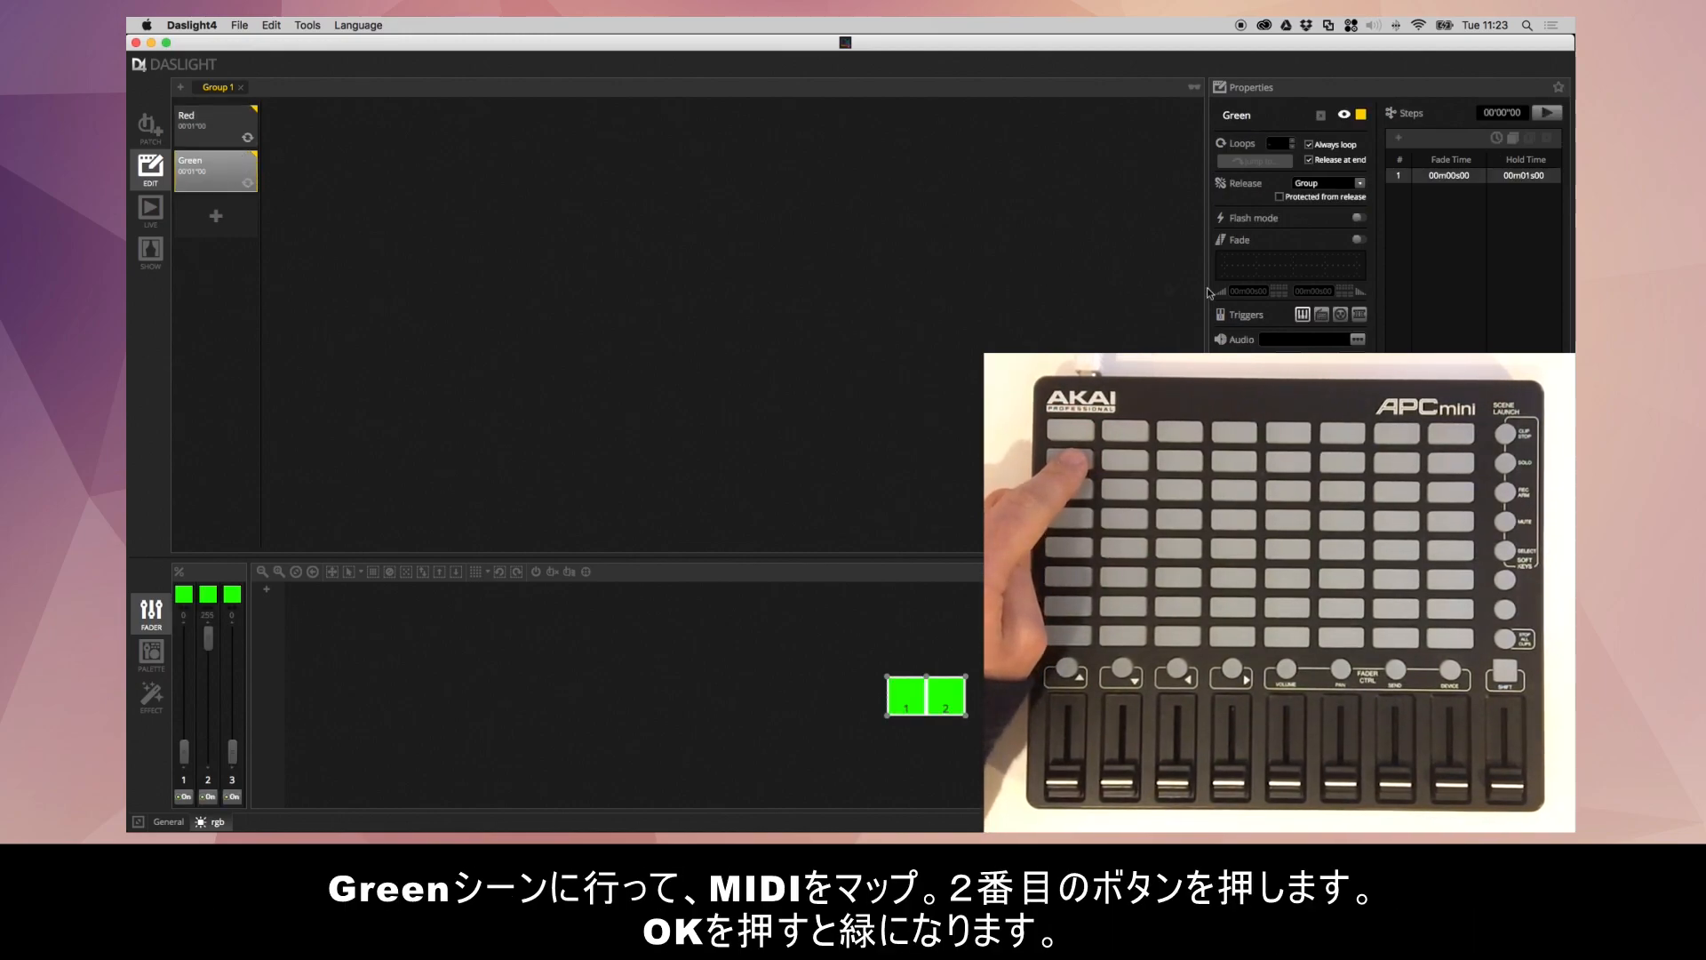
pyautogui.click(1302, 315)
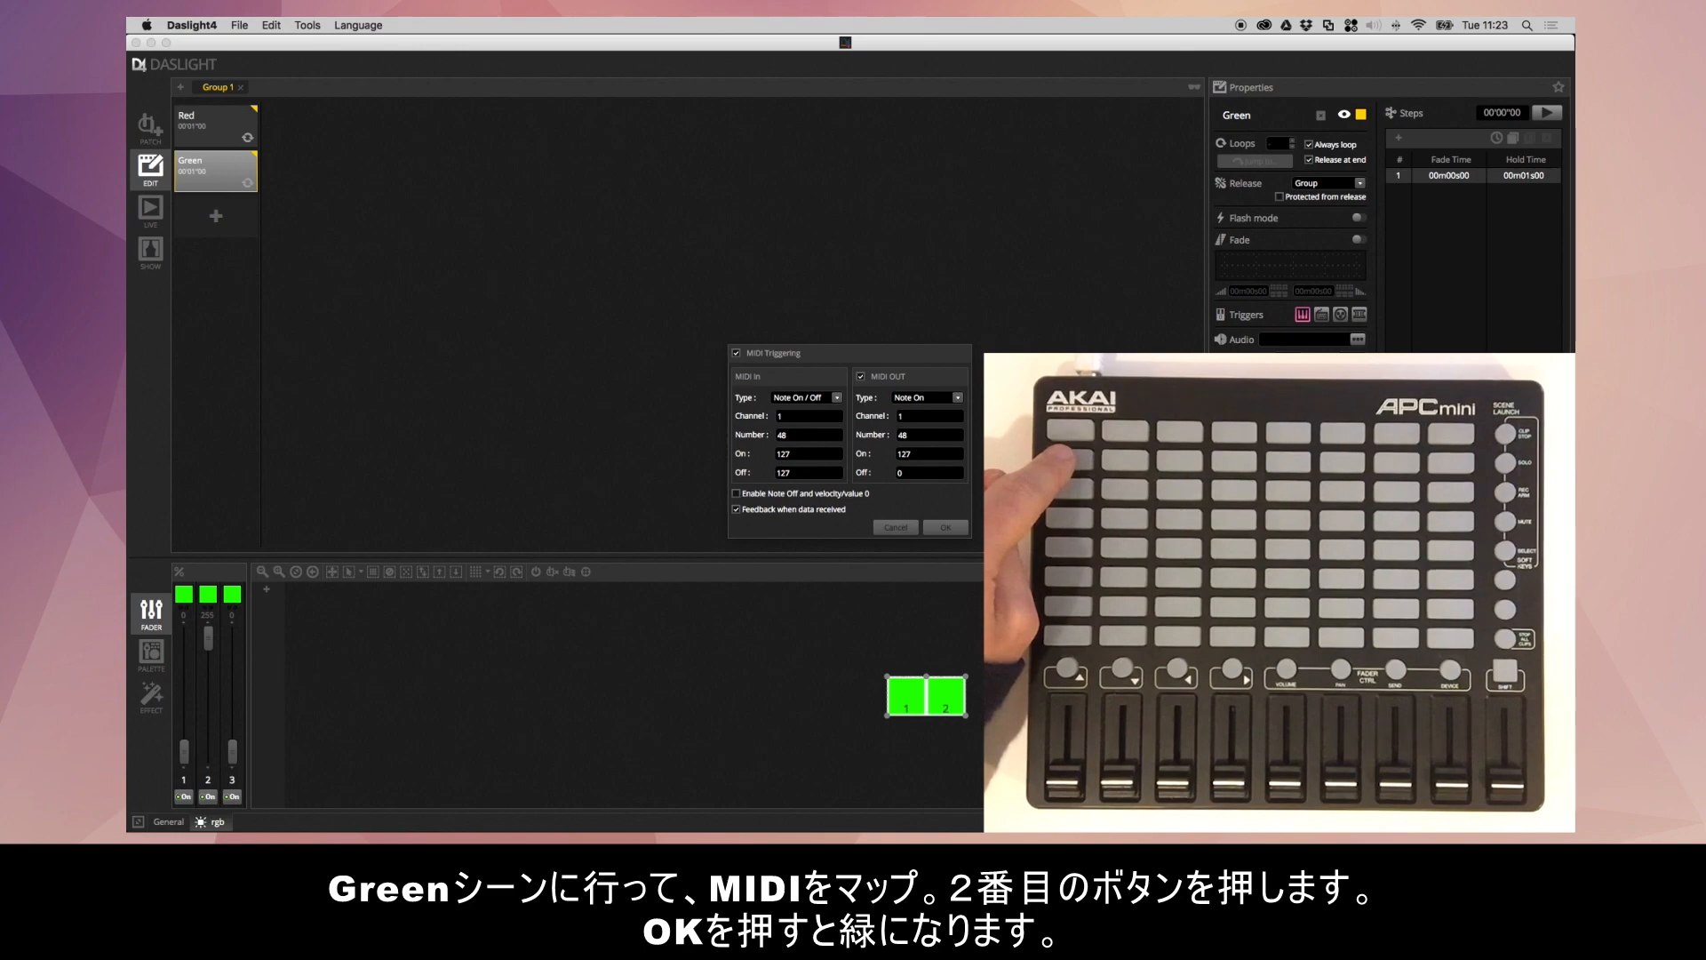
pyautogui.click(957, 525)
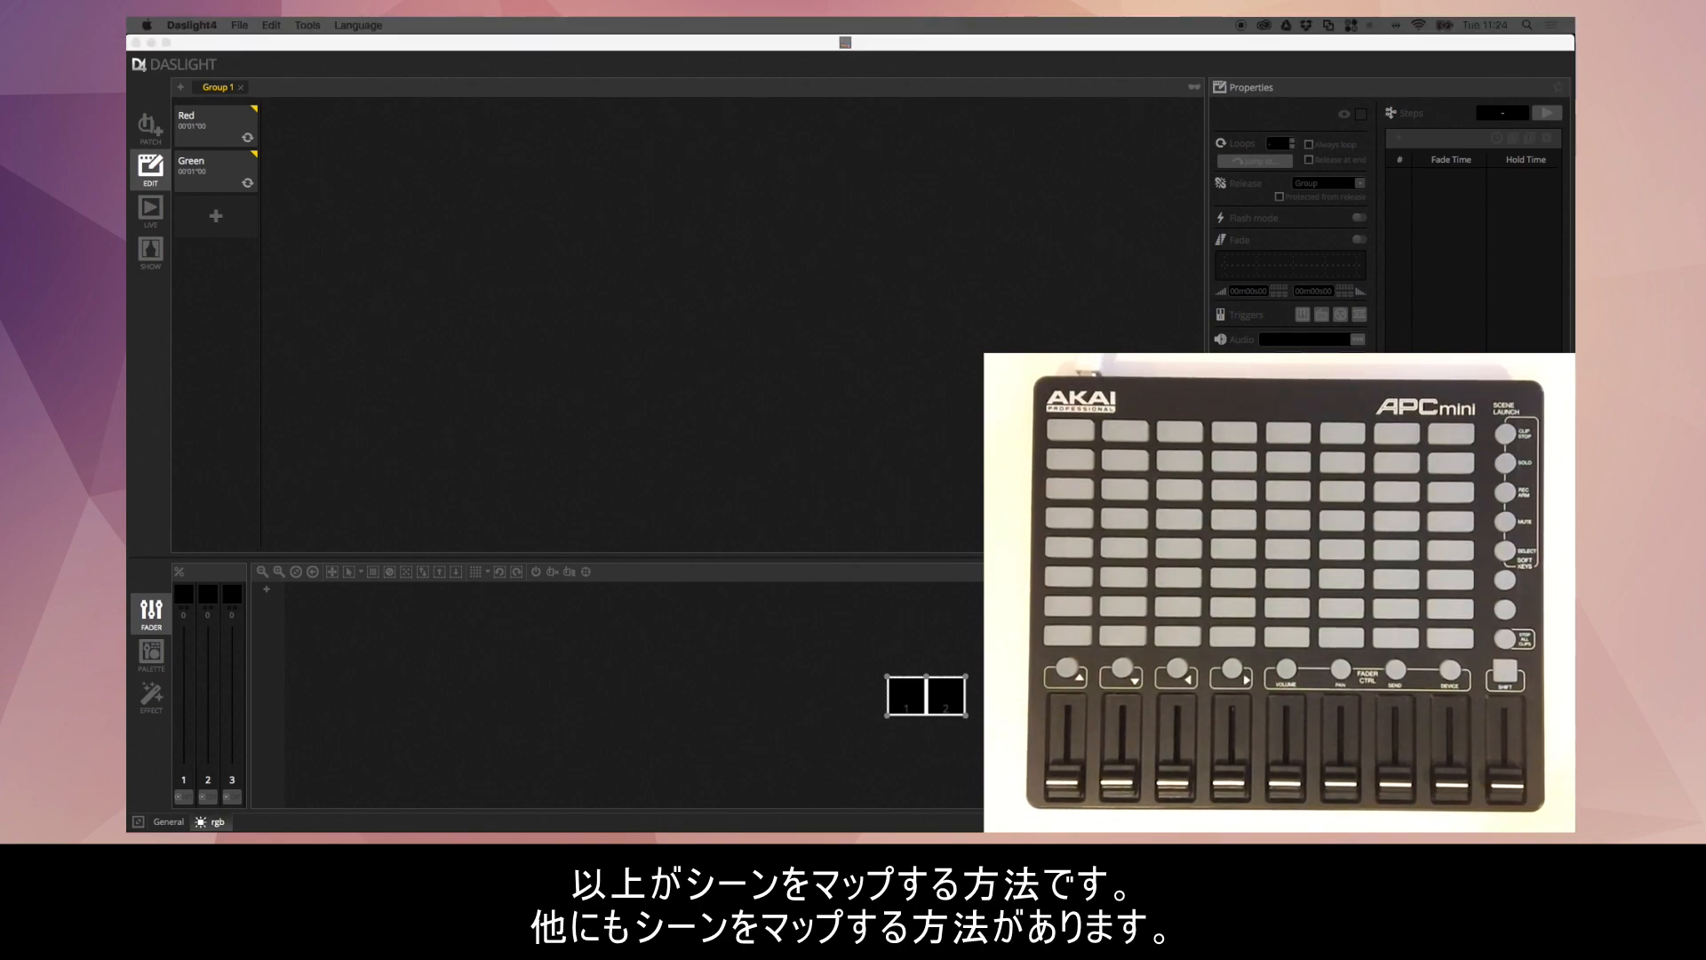
# - Inspect the Green scene's MIDI mapping from the Live view and close it without changes
pyautogui.click(795, 64)
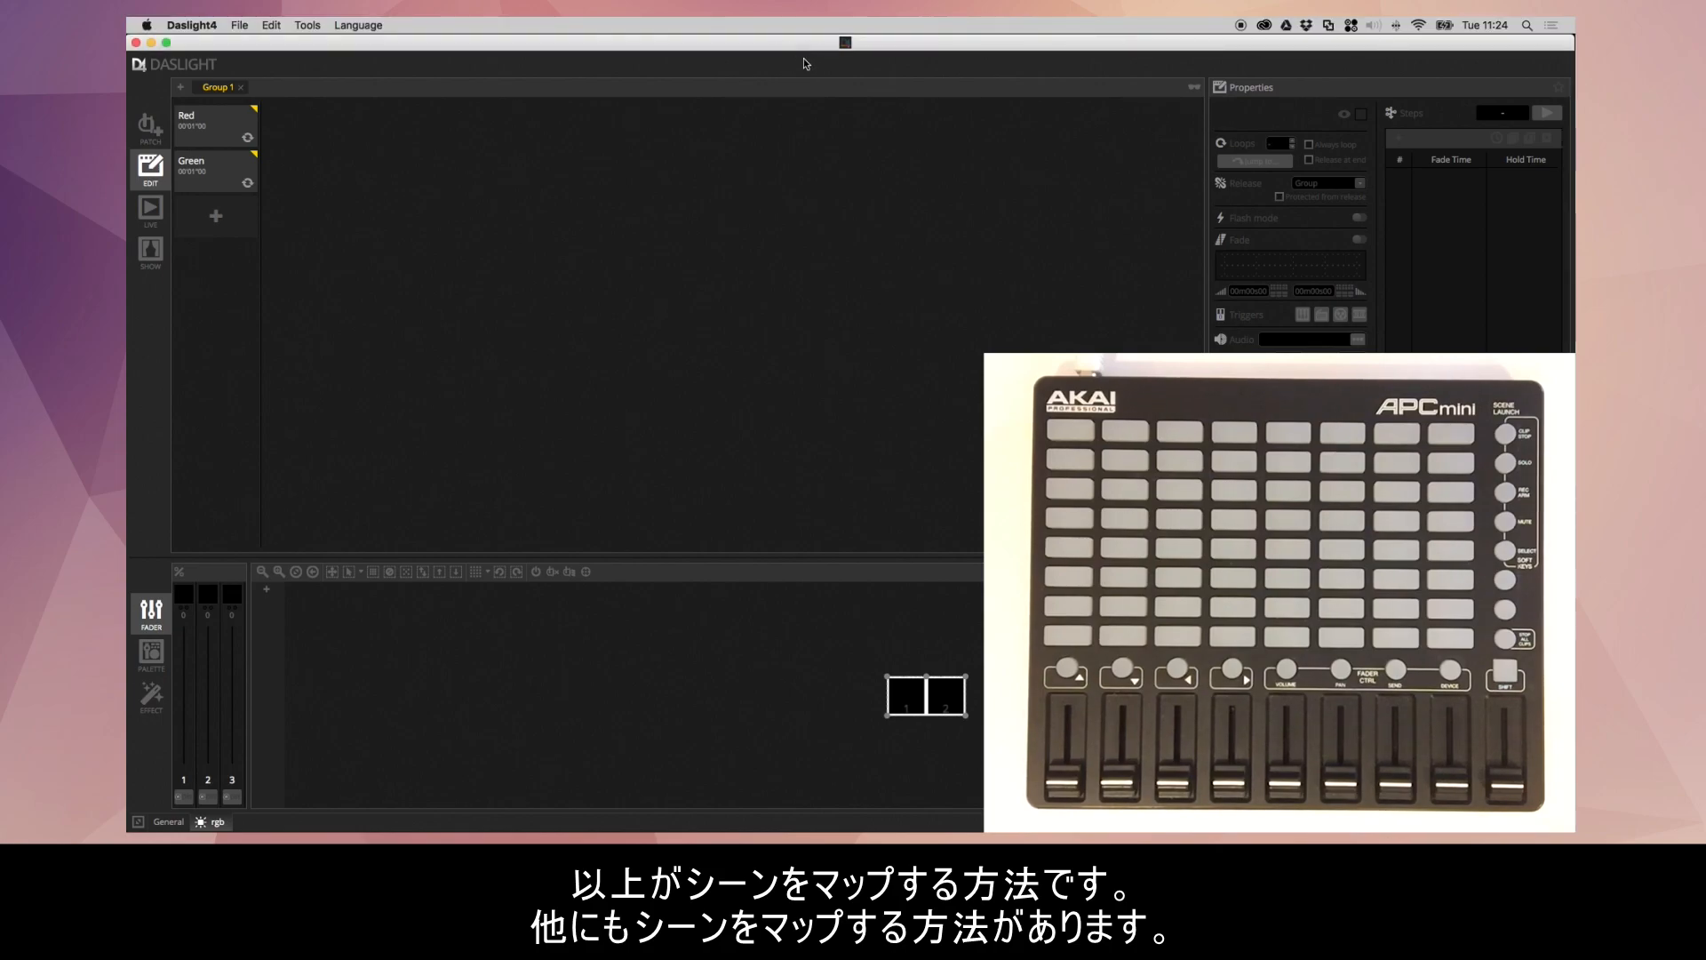
pyautogui.click(160, 211)
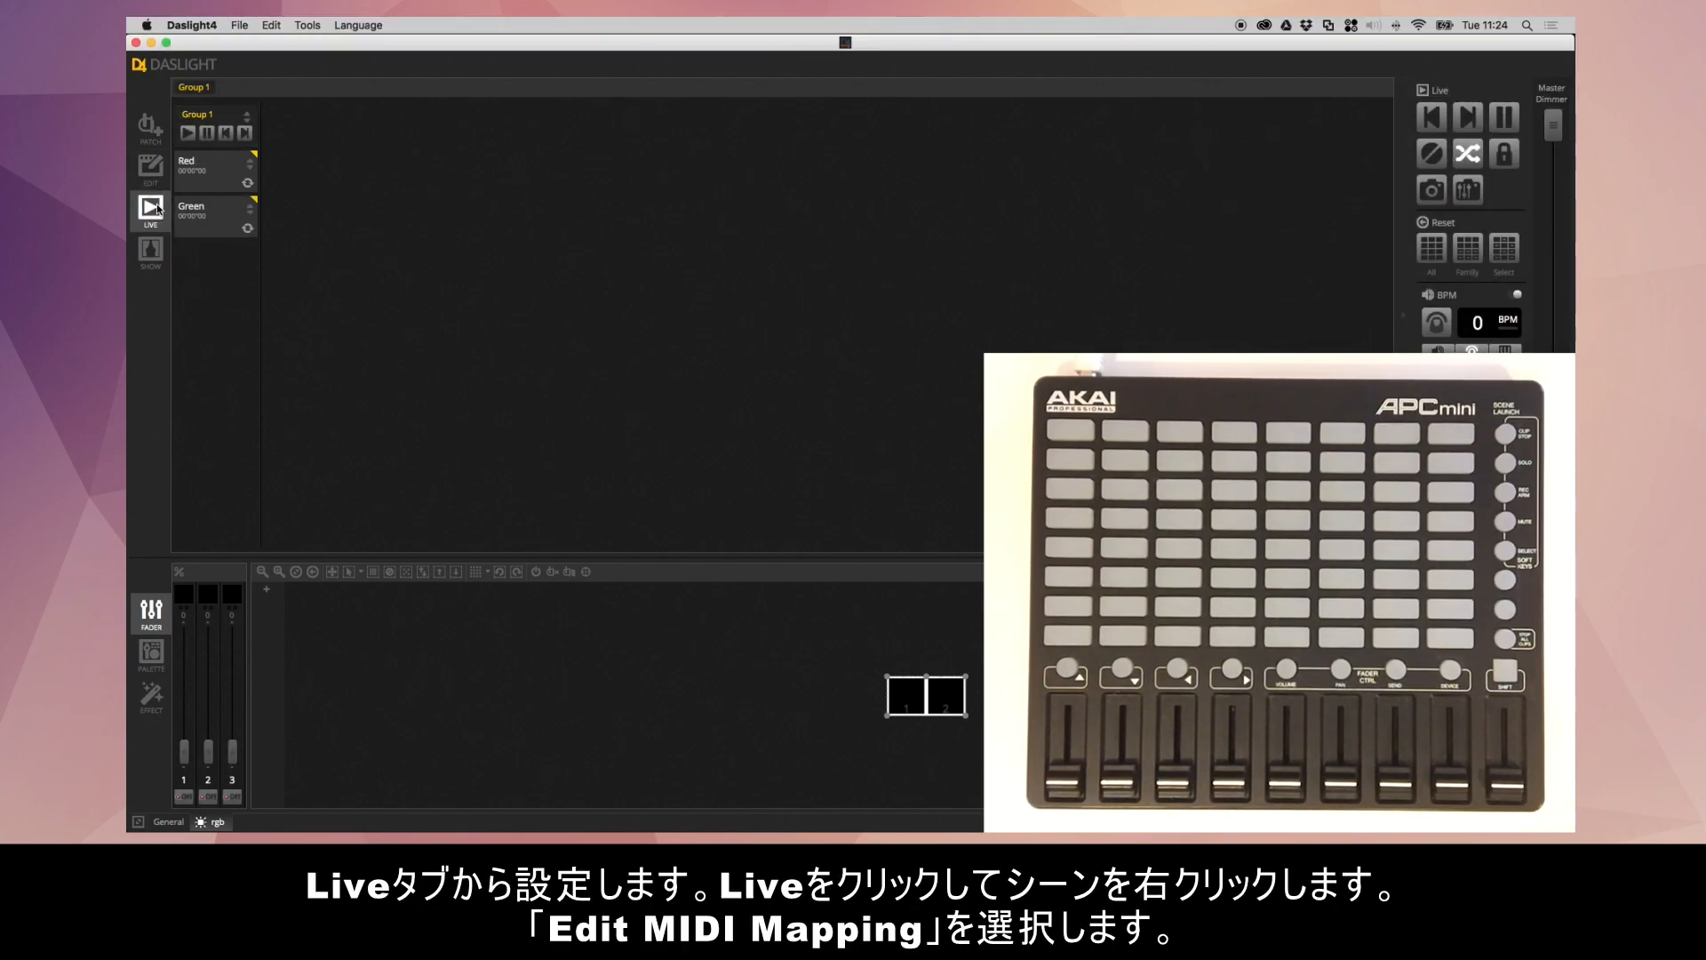
pyautogui.rightClick(203, 213)
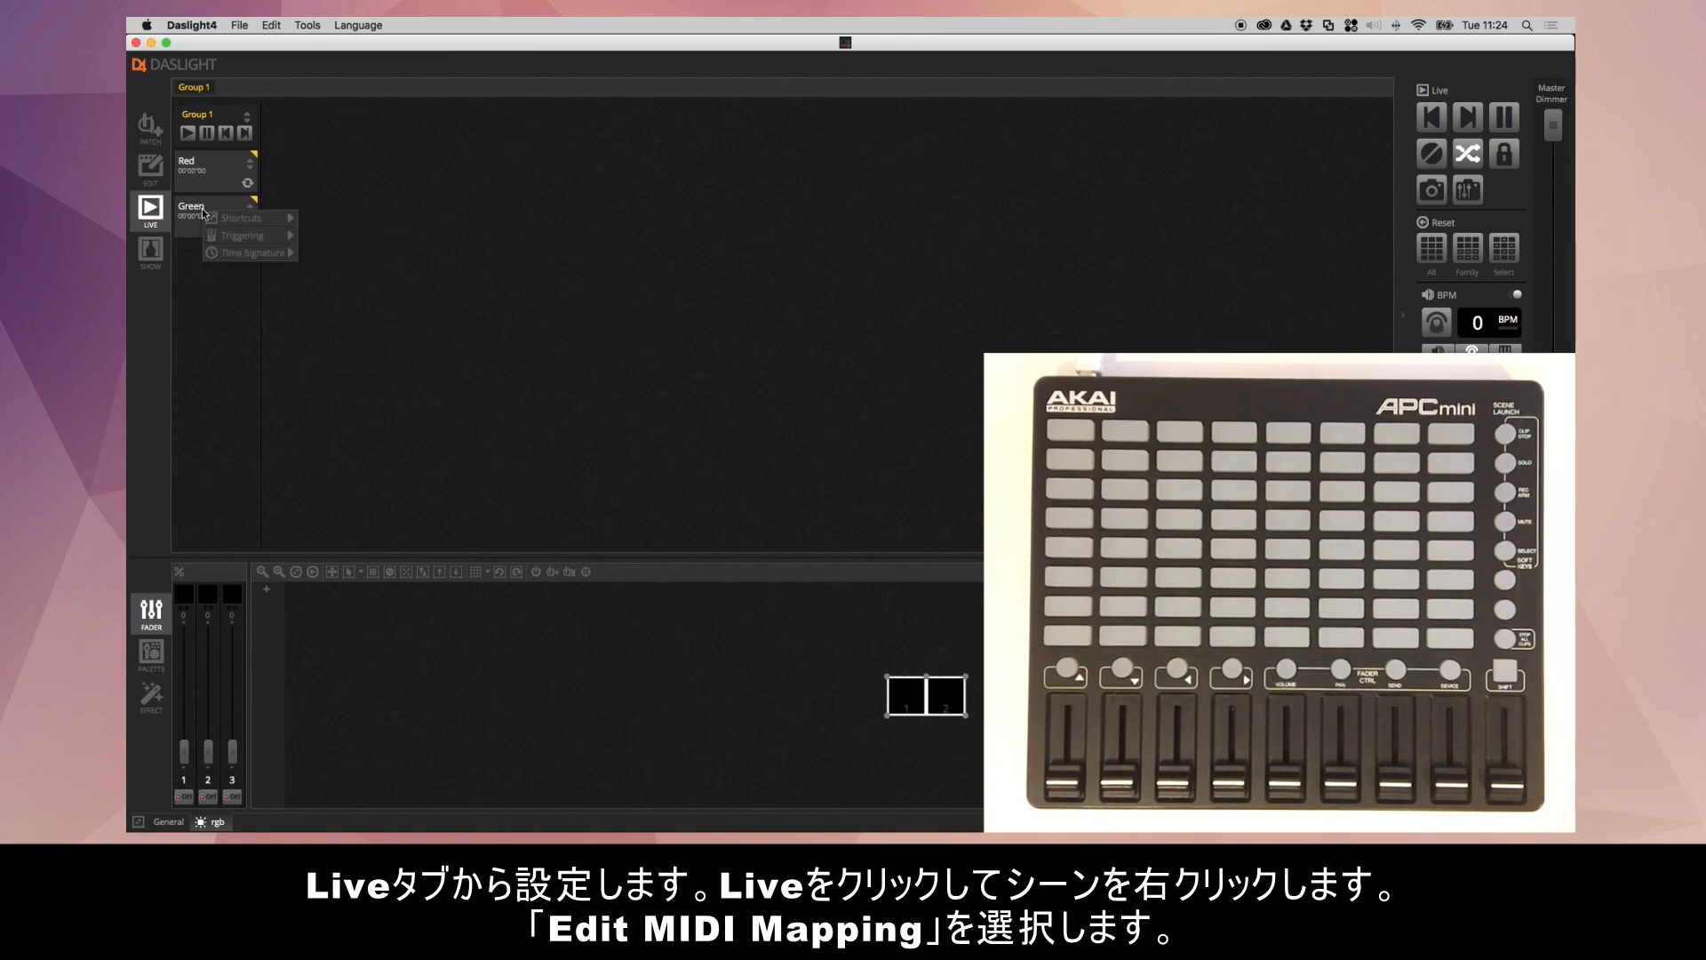
pyautogui.moveTo(249, 220)
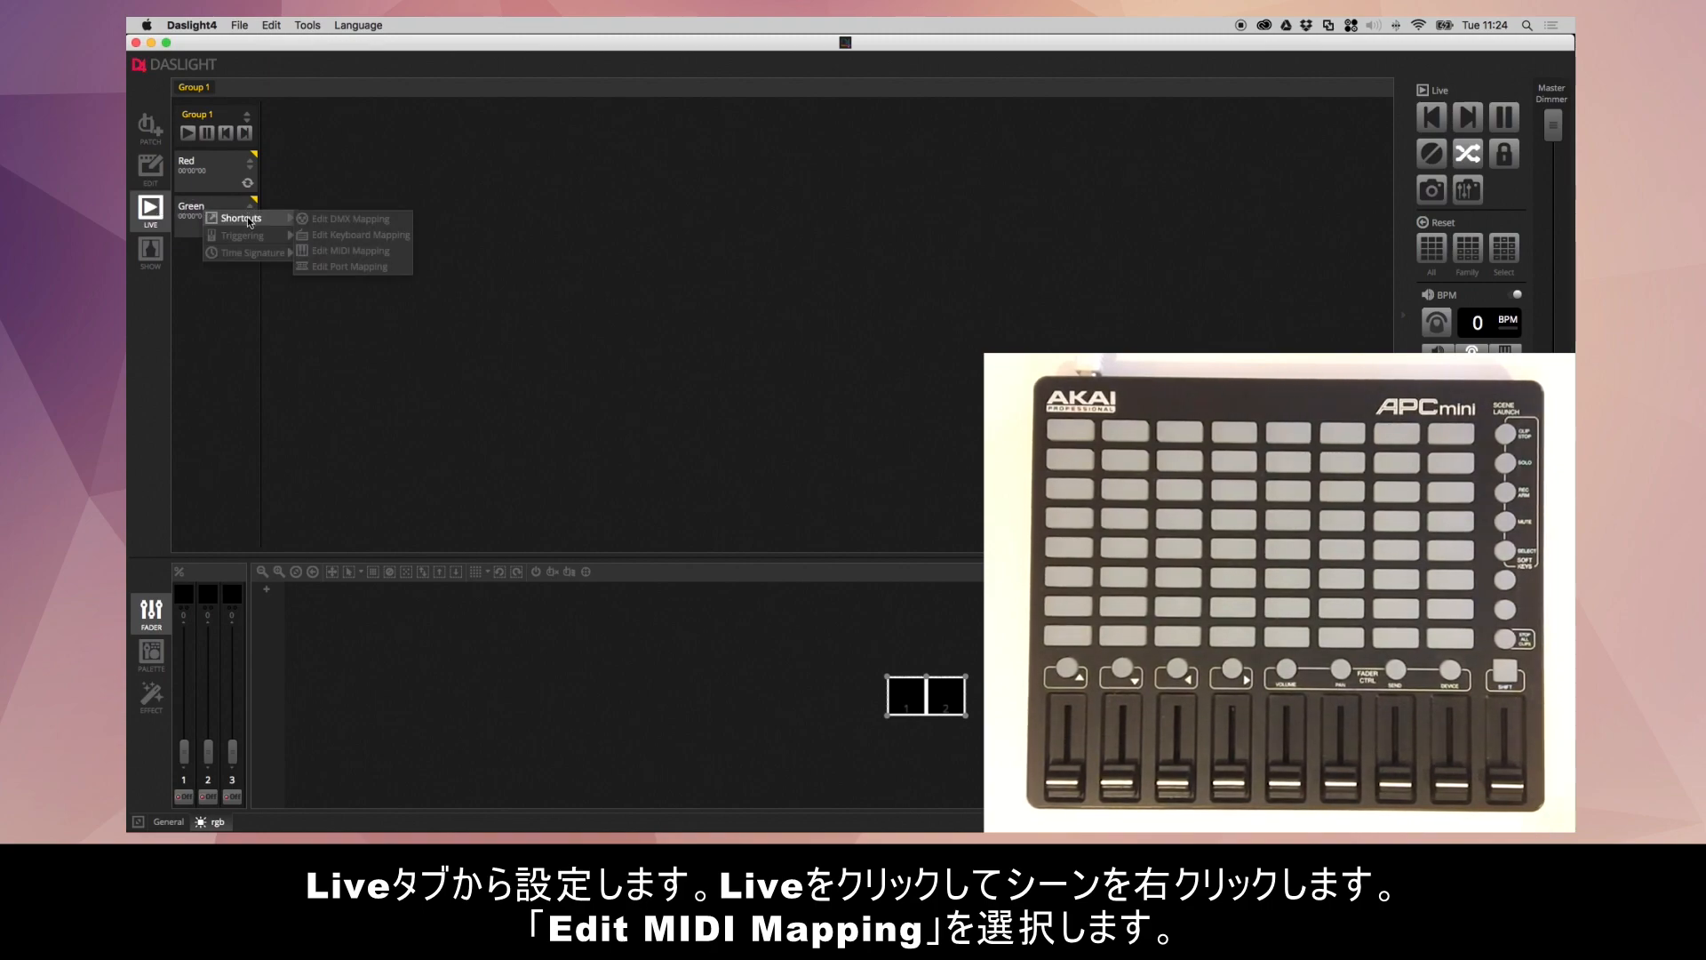
pyautogui.click(396, 253)
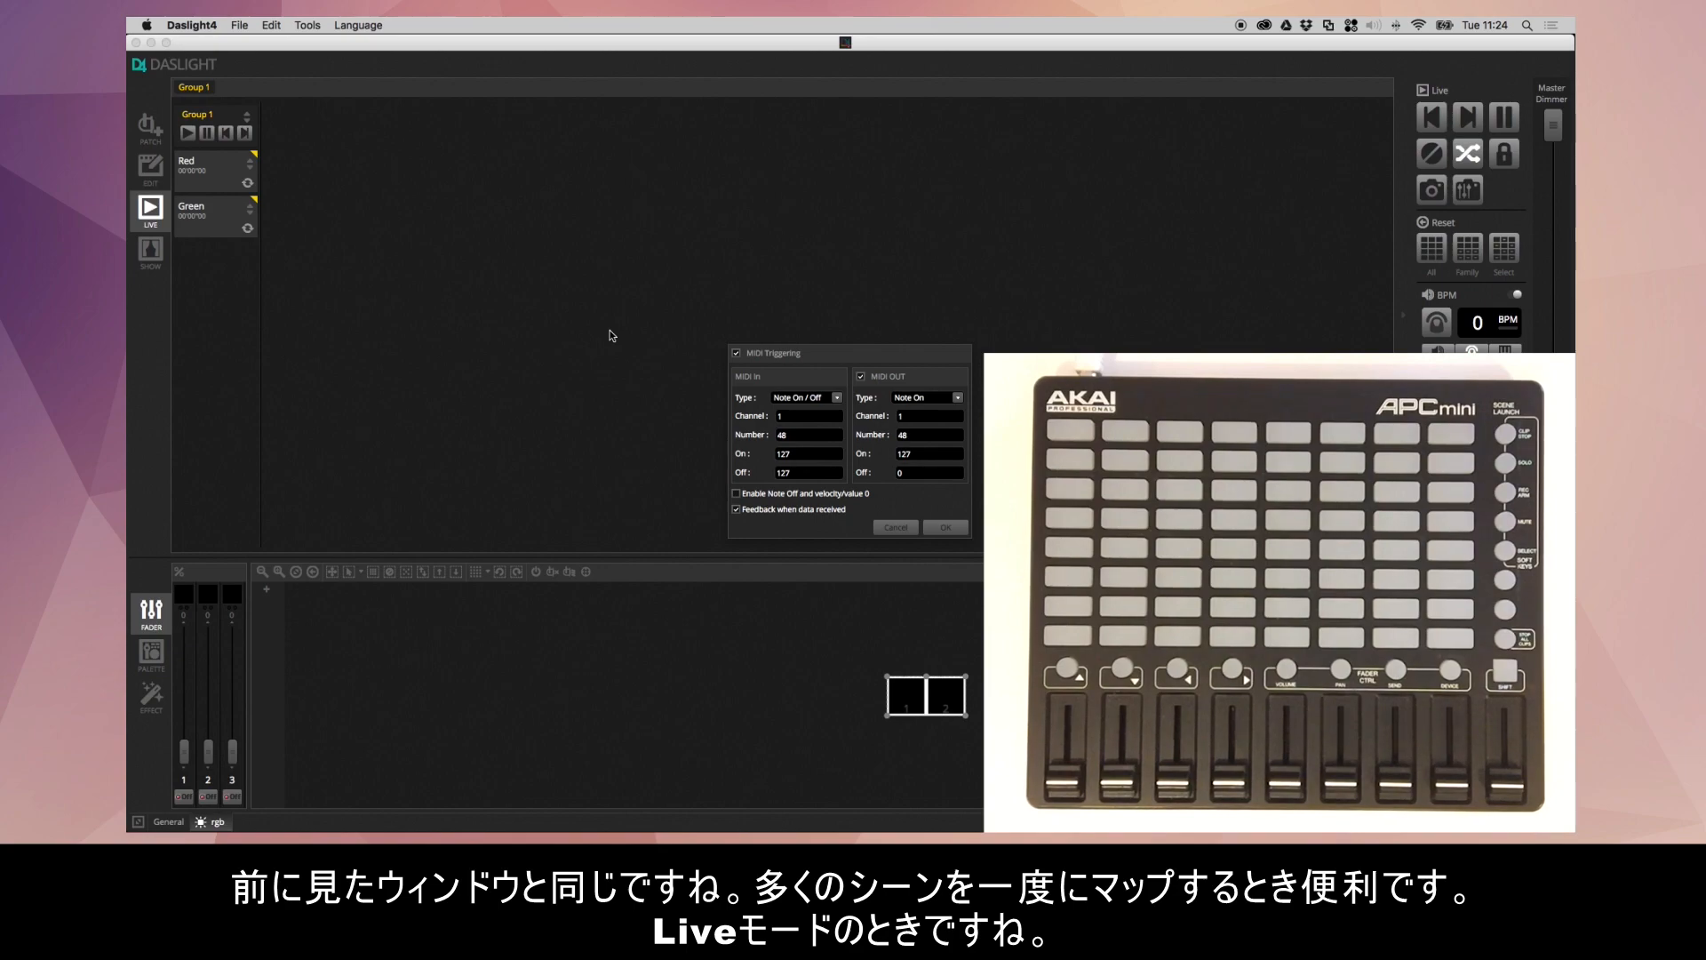
pyautogui.click(902, 528)
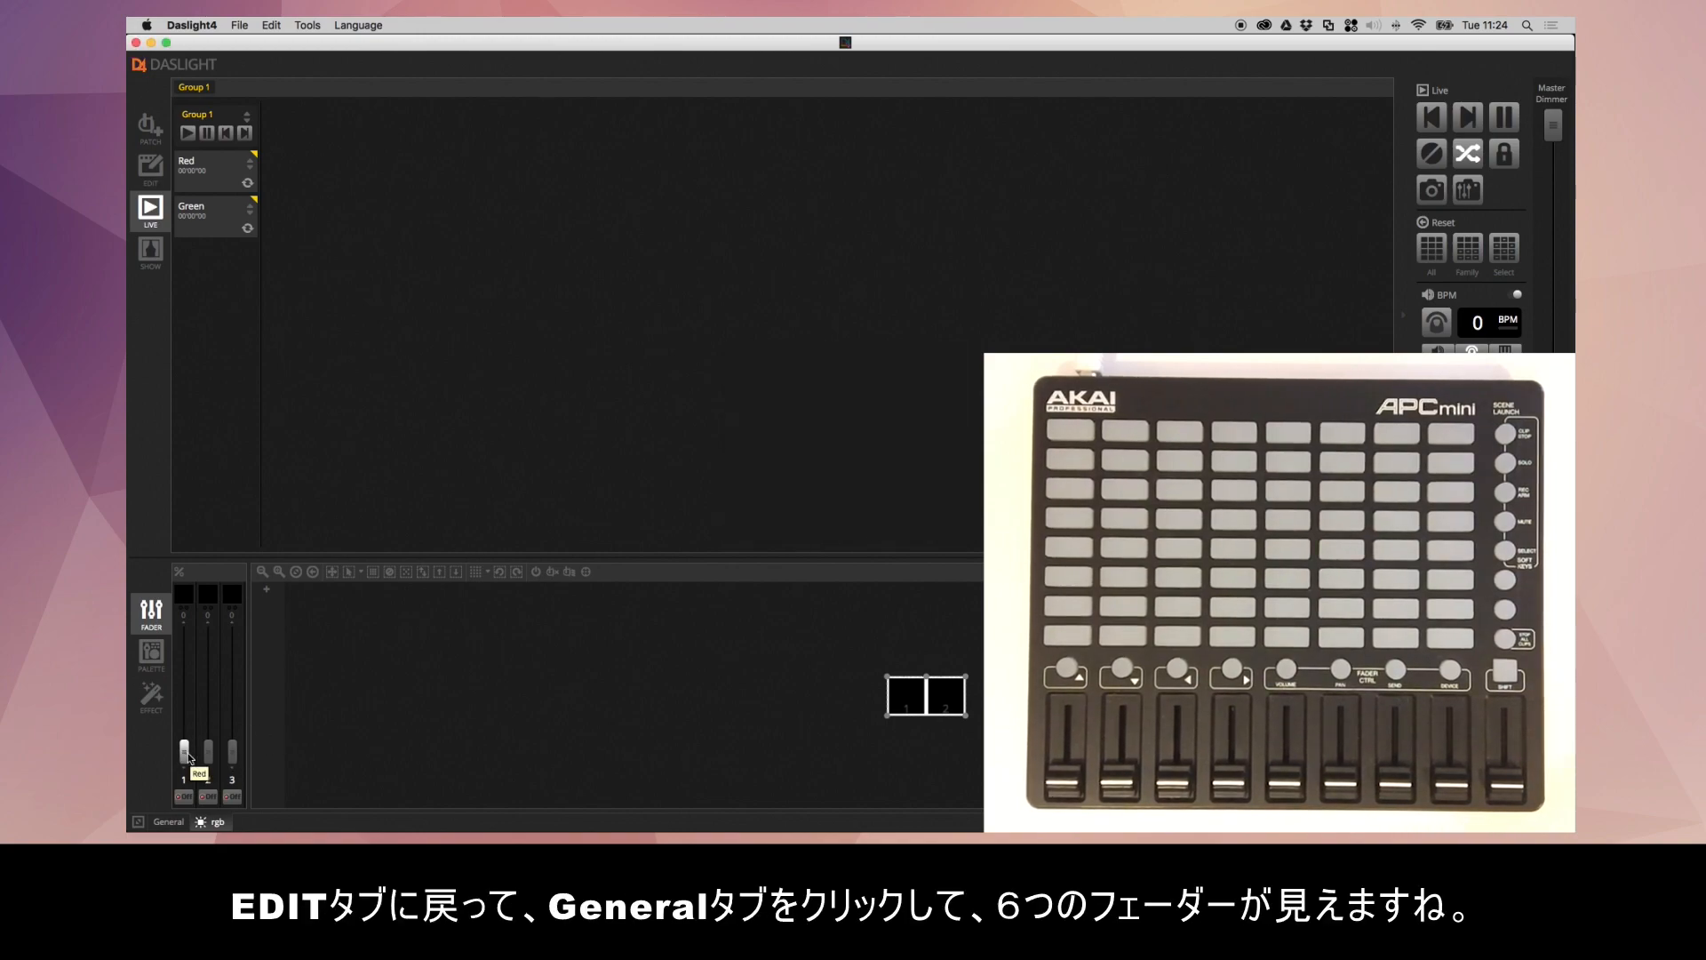
# - In the Edit view's General channels, with the Green scene selected, map channel 1's fader to the controller's first fader, Control Change 48 on channel 1
pyautogui.click(149, 171)
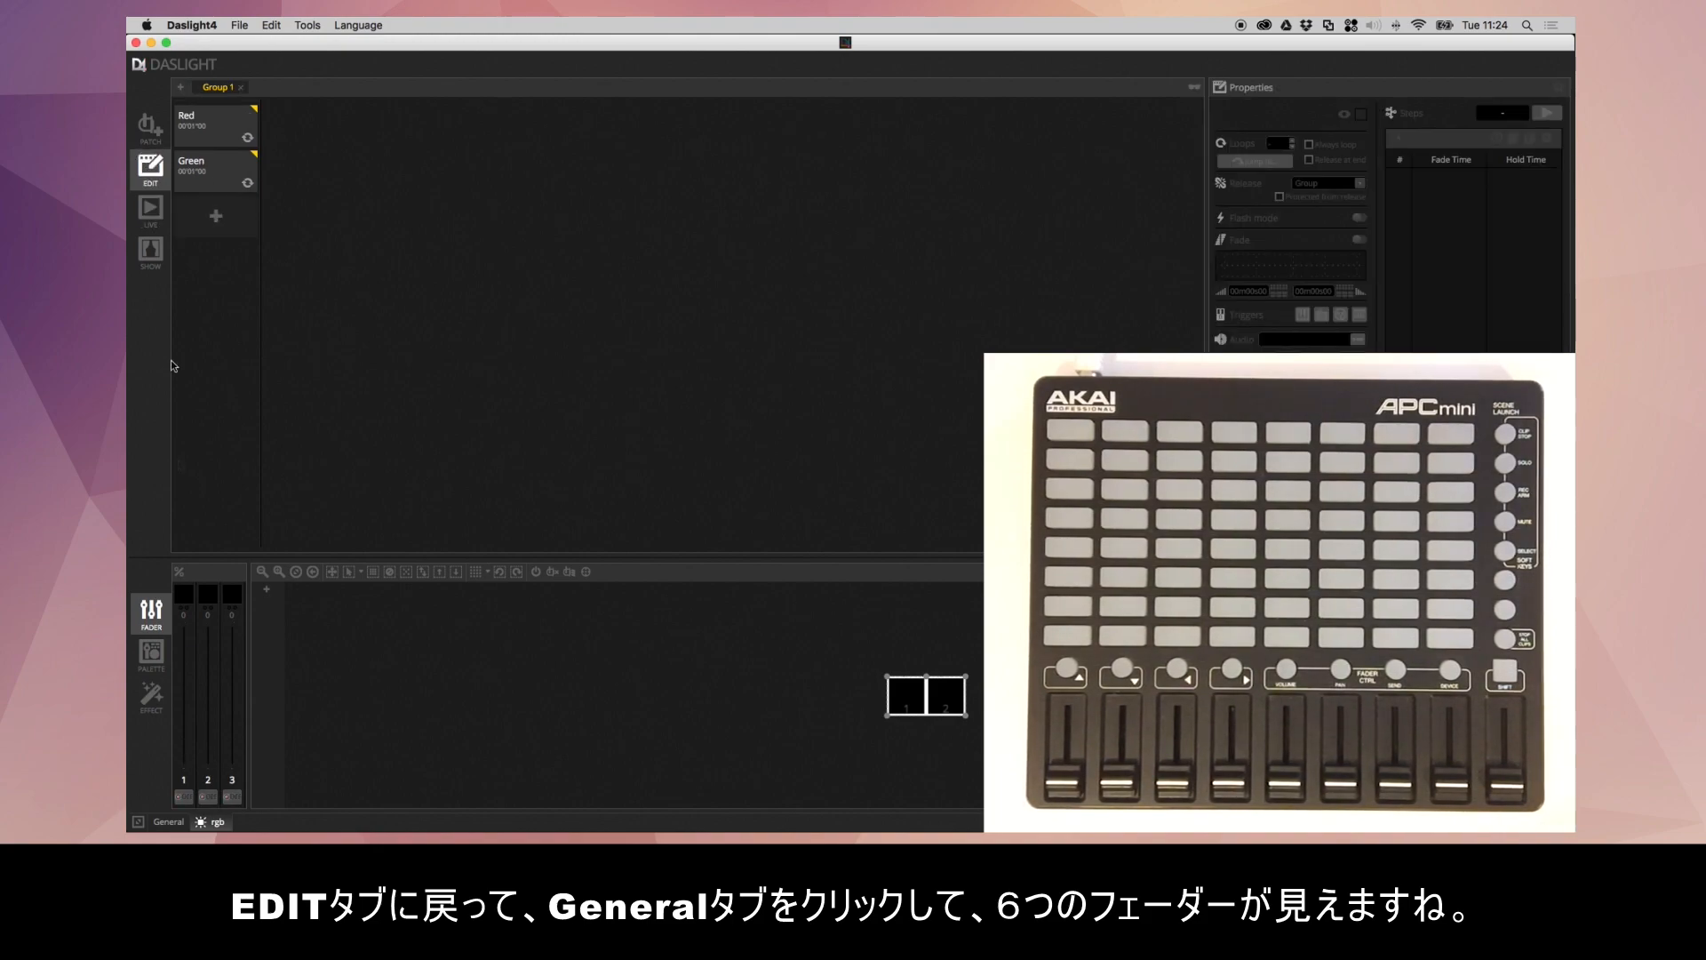
pyautogui.click(172, 821)
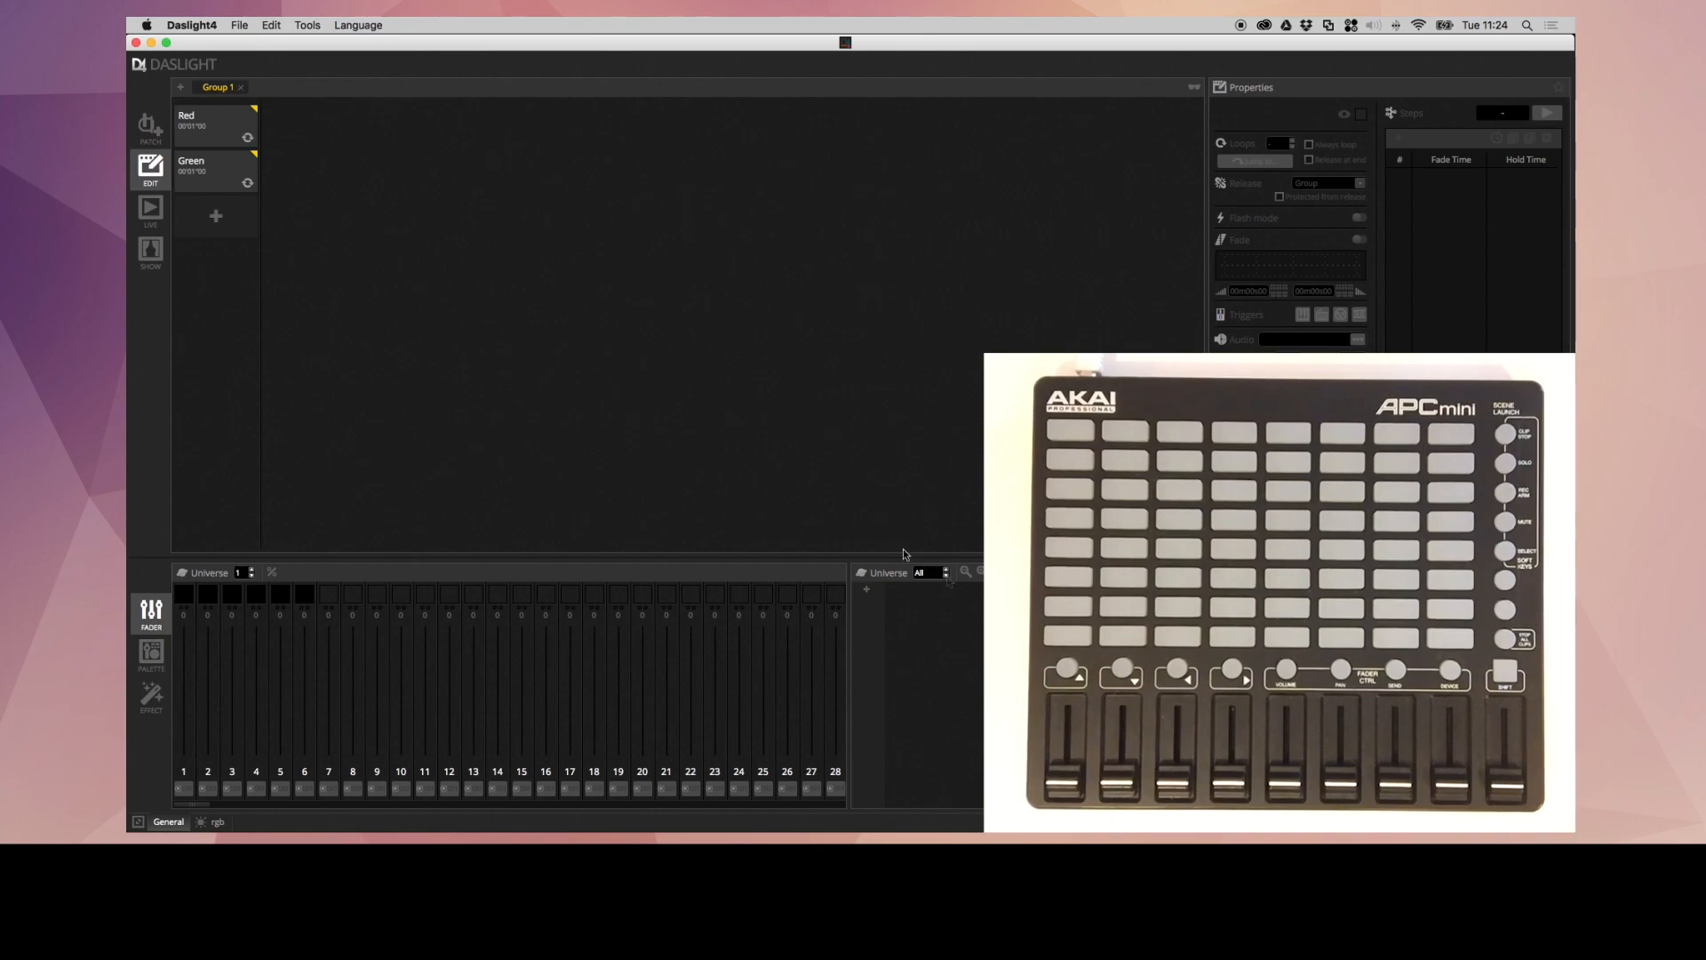
pyautogui.click(231, 182)
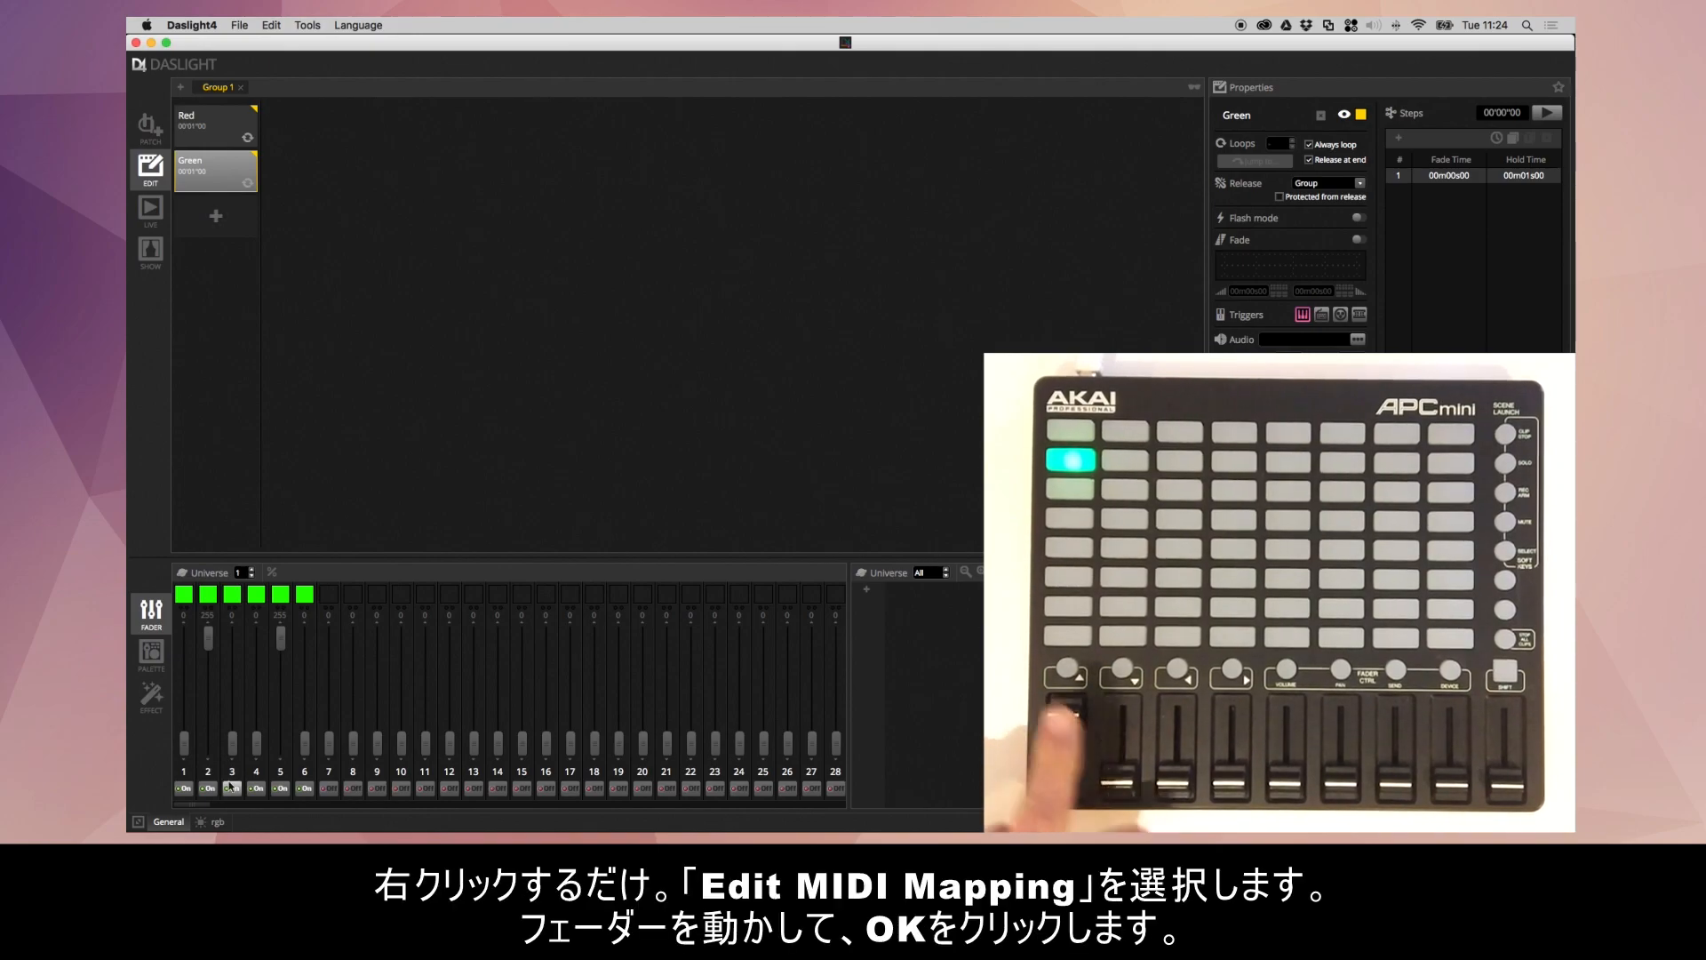
pyautogui.rightClick(184, 742)
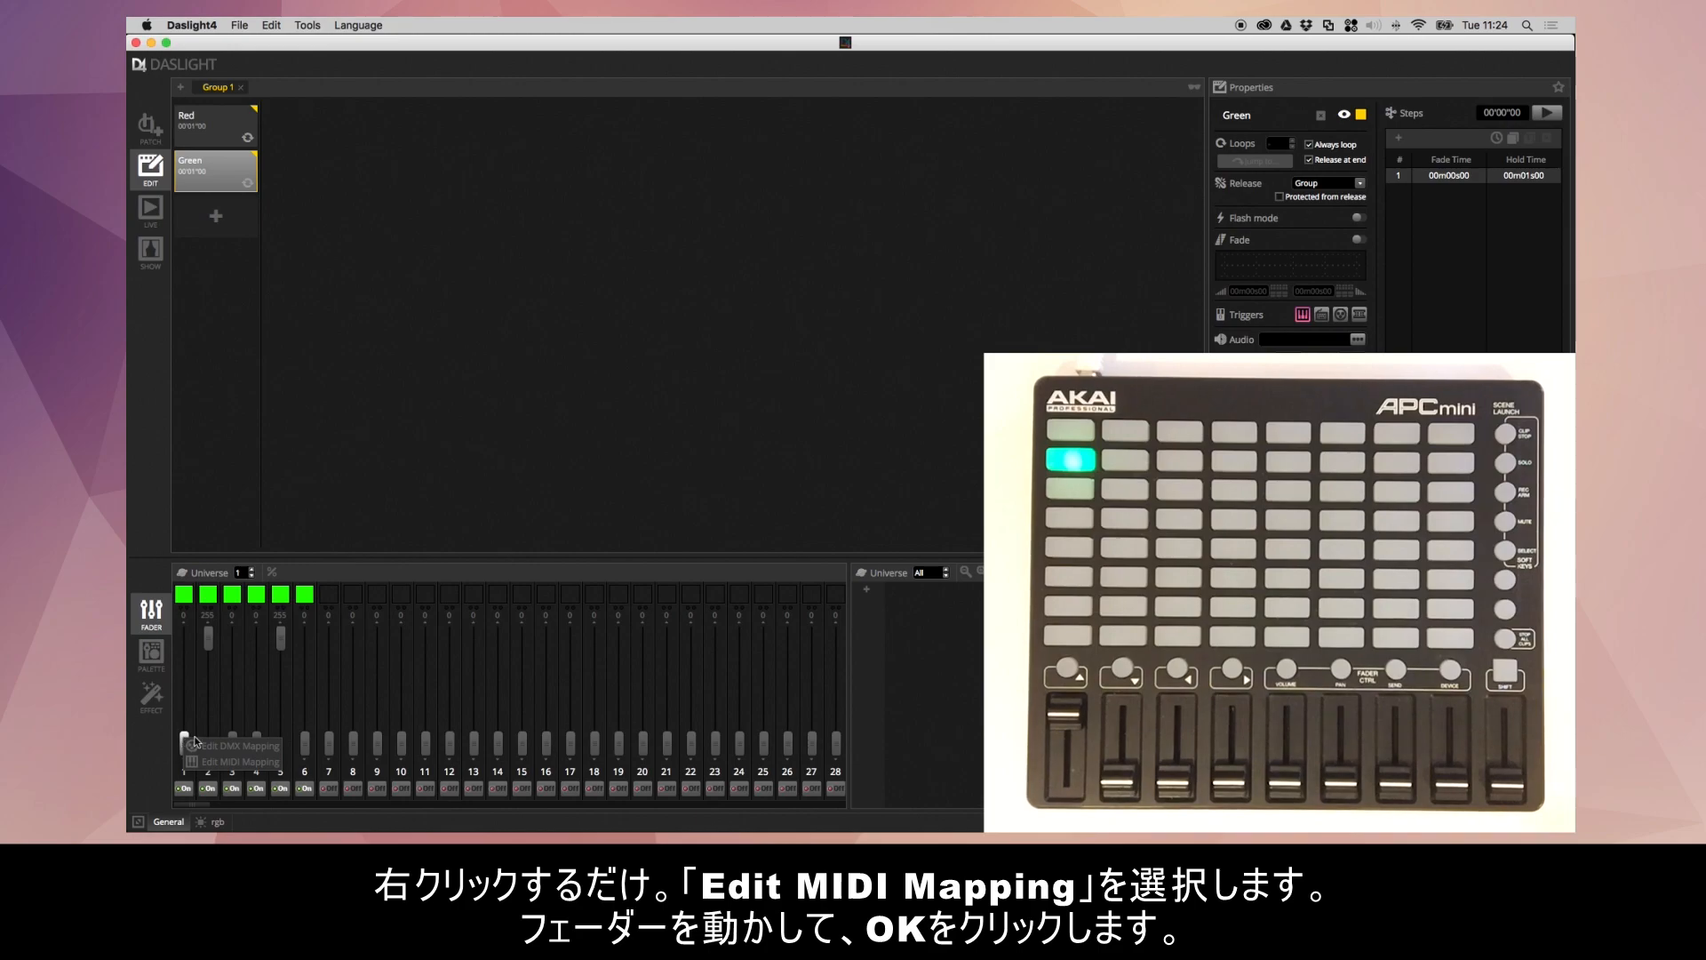
pyautogui.click(239, 763)
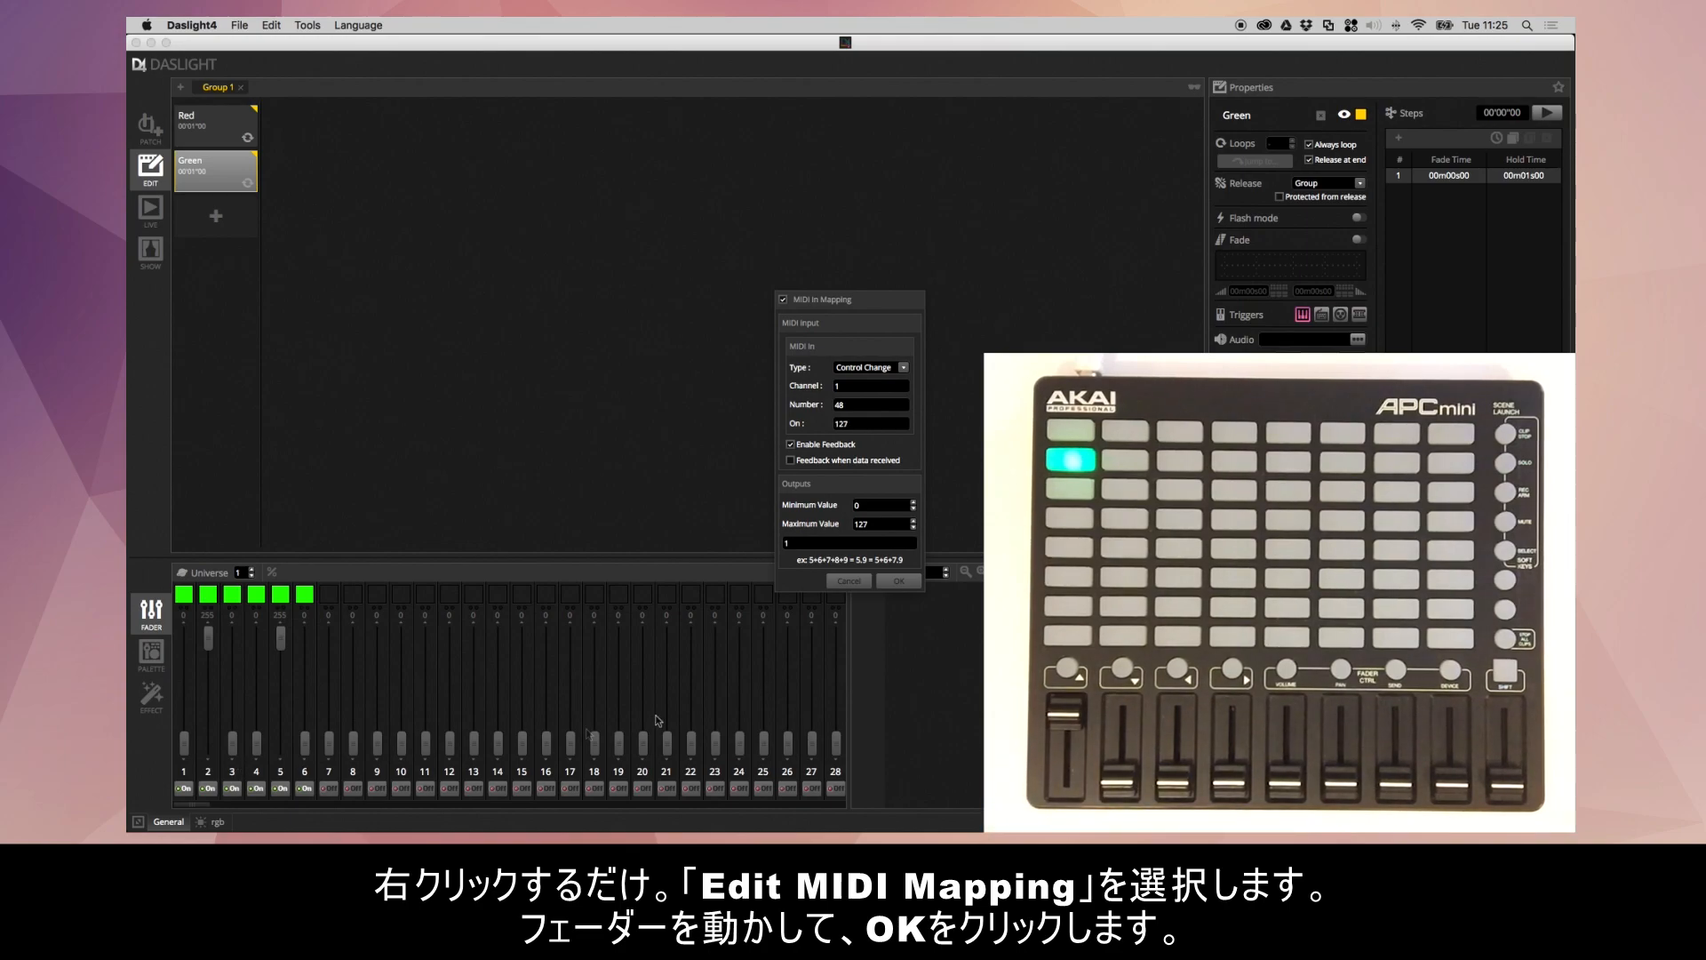
pyautogui.click(895, 582)
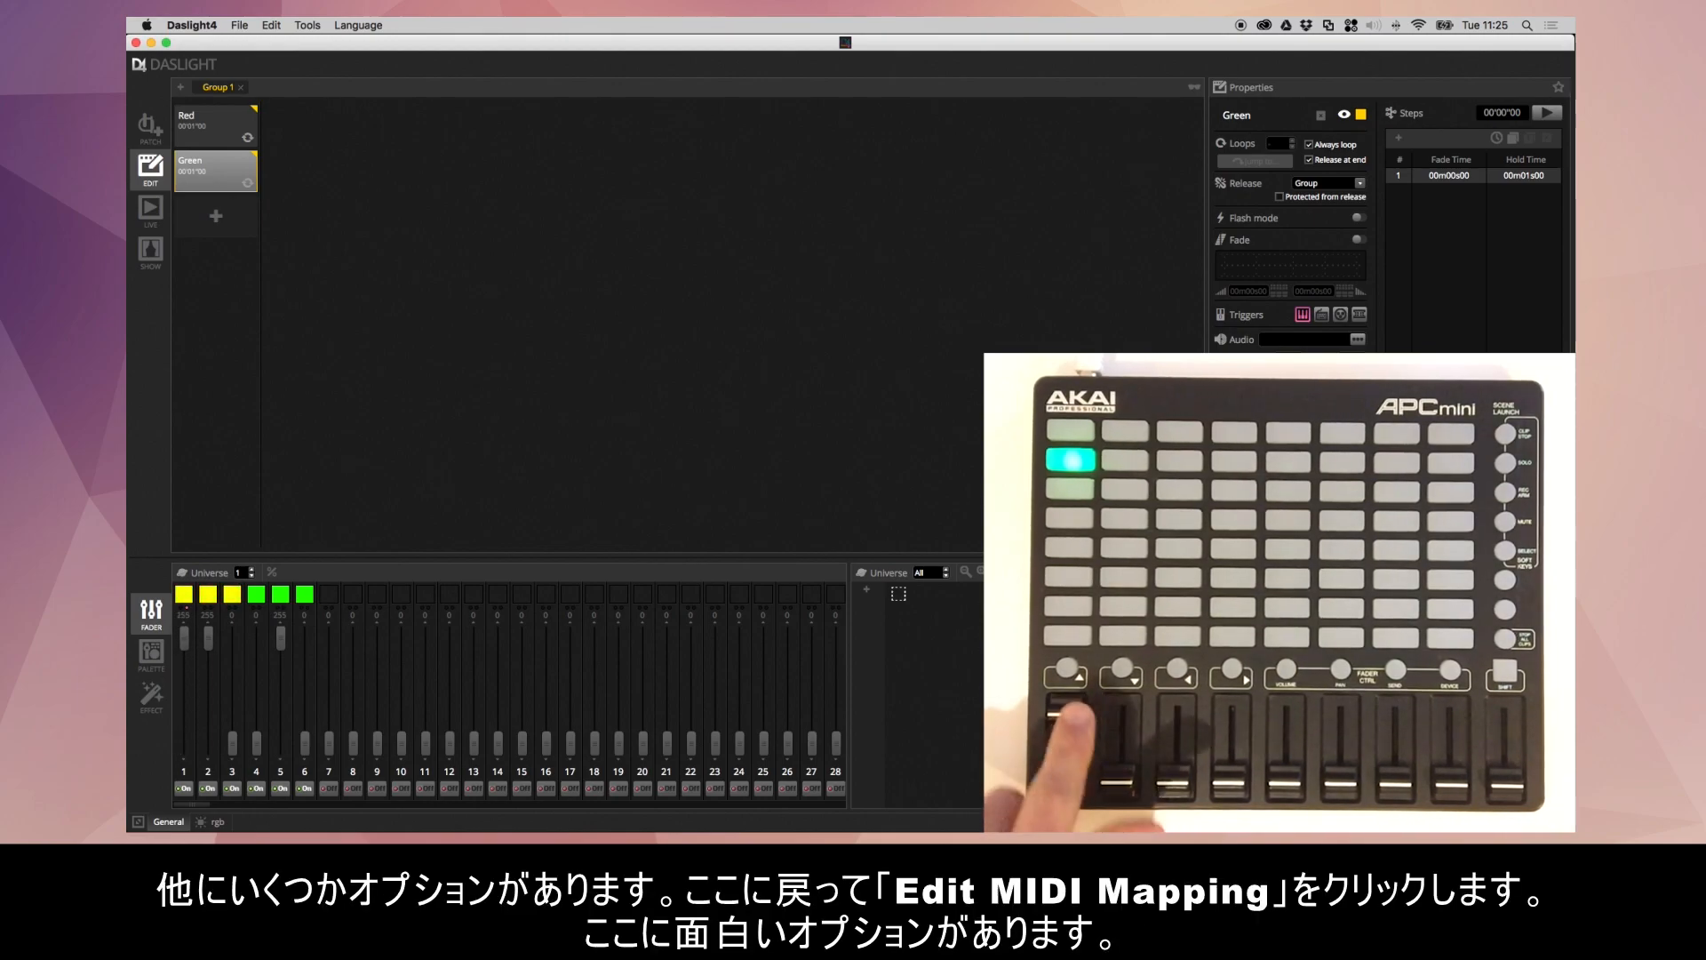
# - Set the outputs of channel 1's MIDI mapping to 1+4 so one controller fader drives channels 1 and 4
pyautogui.rightClick(186, 642)
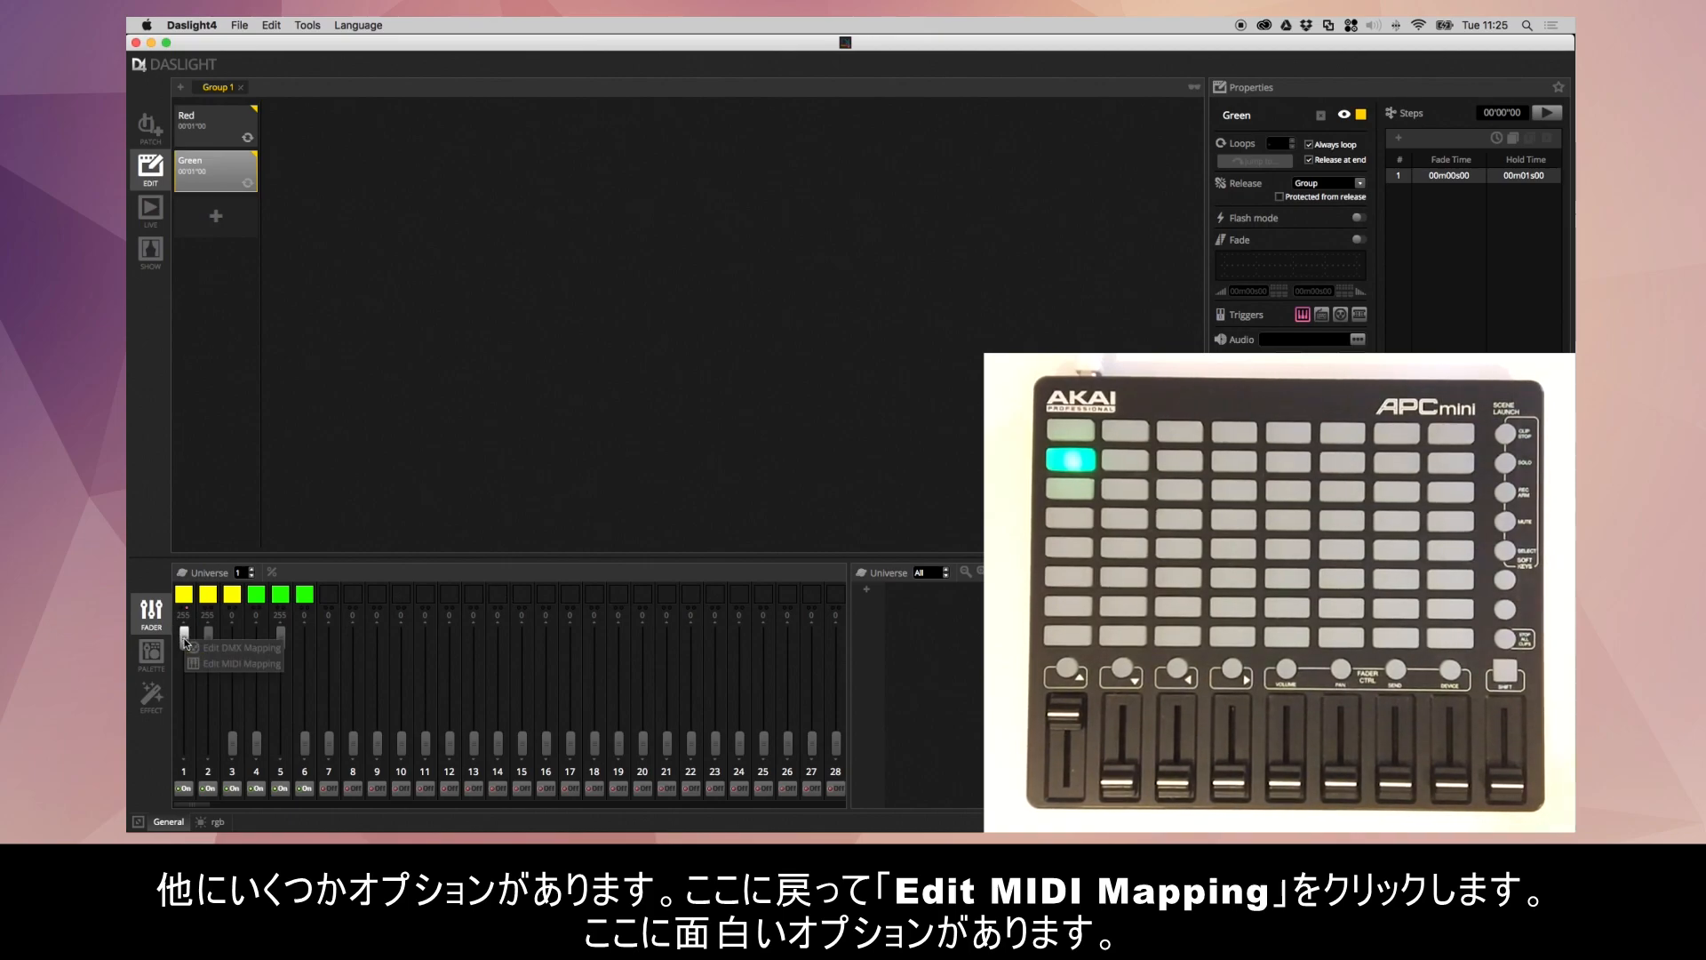
pyautogui.click(216, 664)
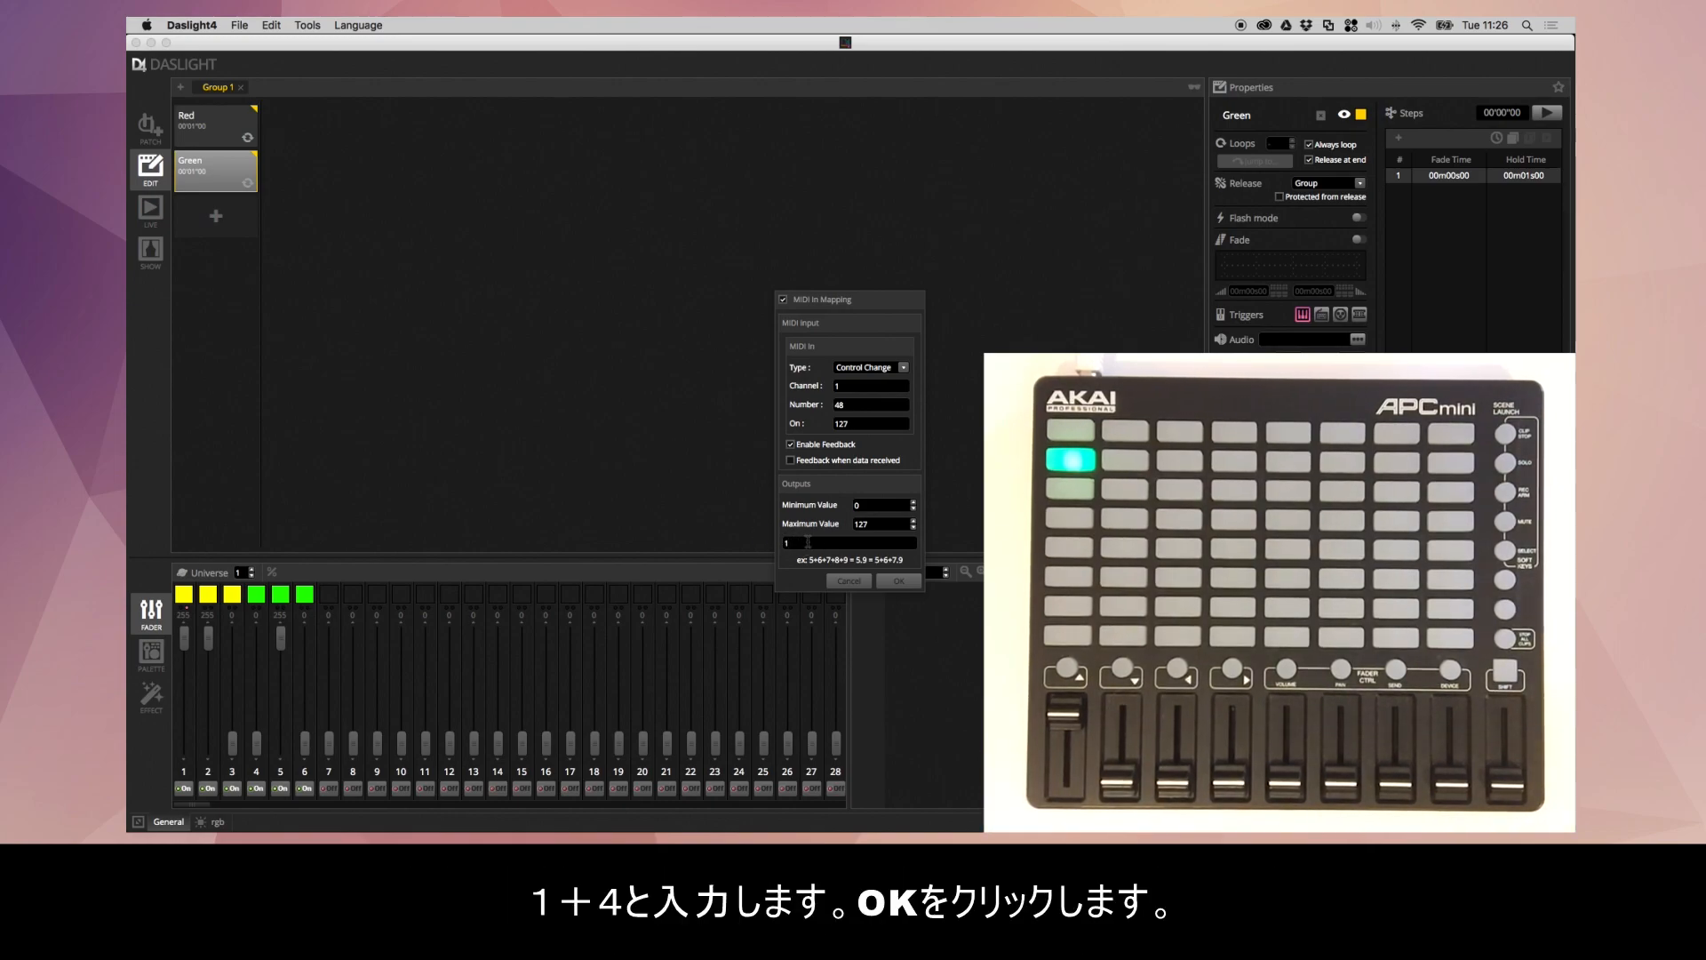
pyautogui.write('+4')
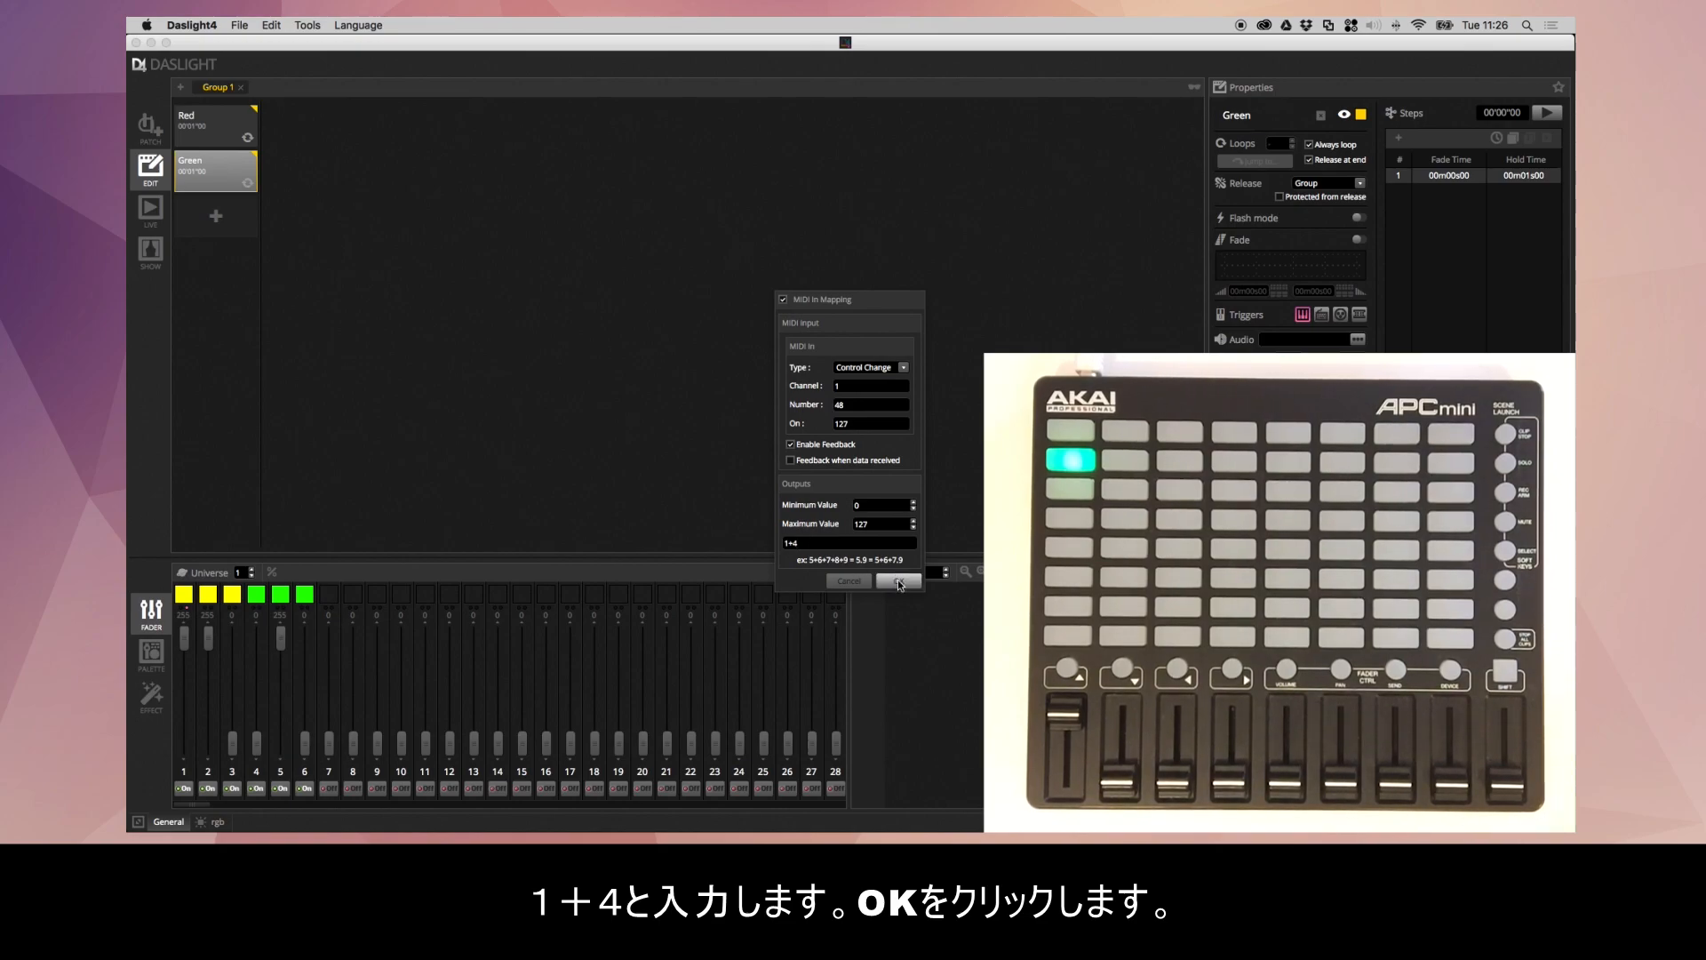
pyautogui.click(897, 581)
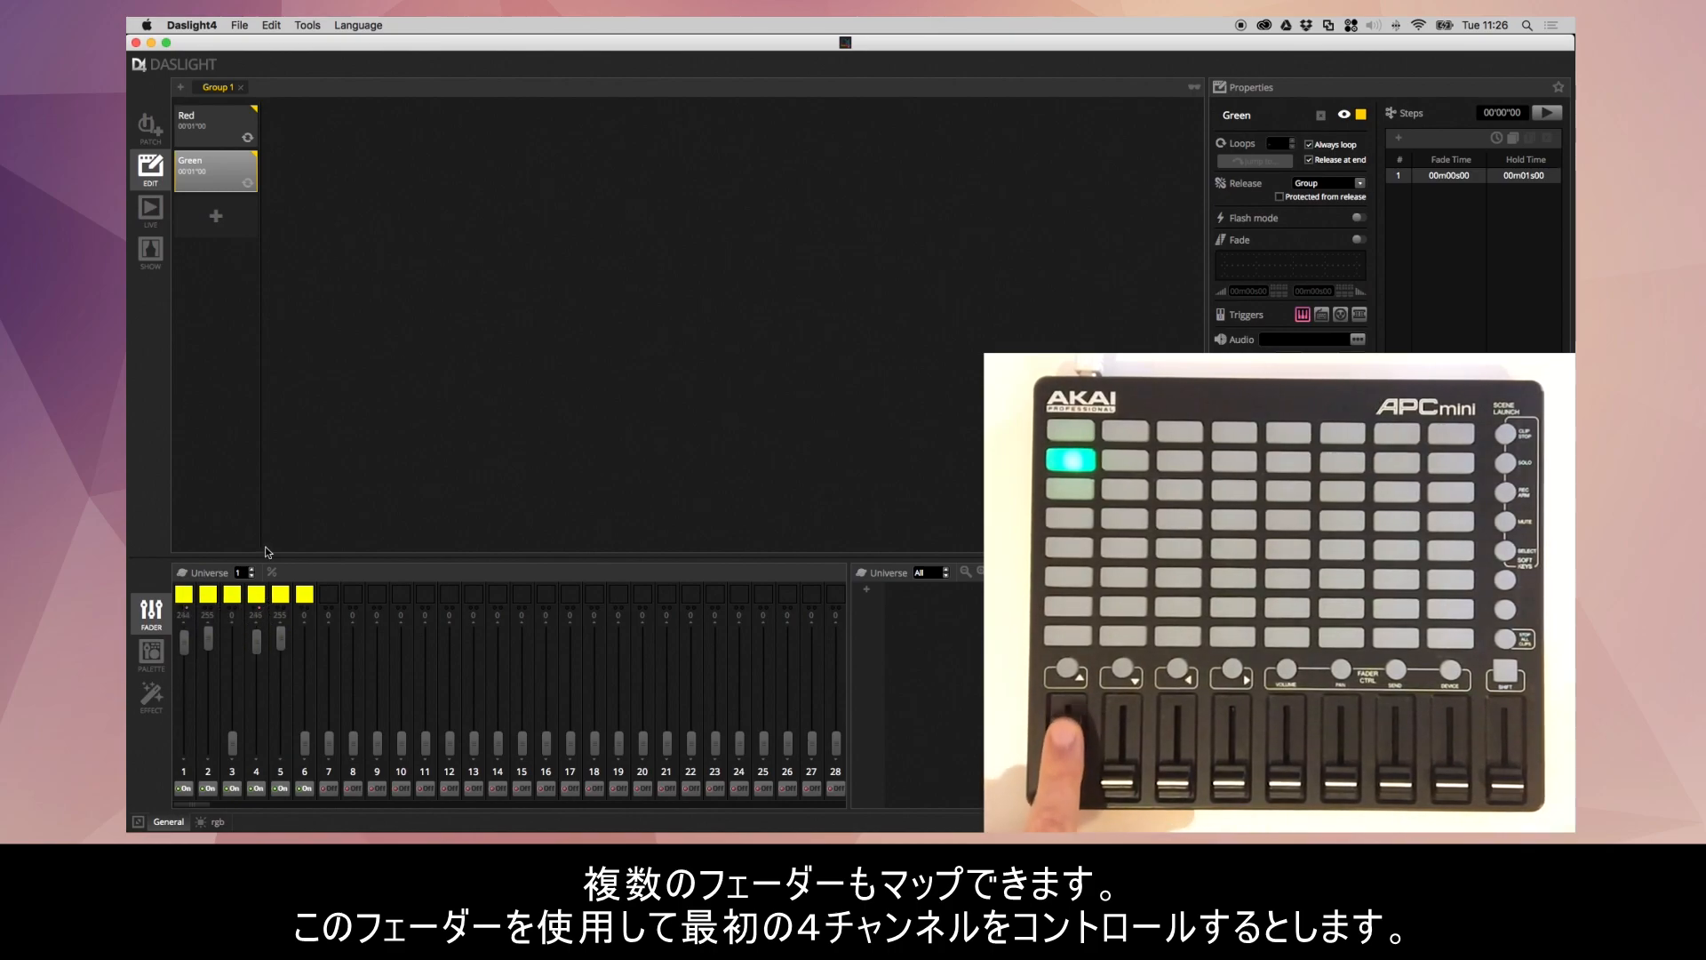
# - Set the outputs of channel 1's MIDI mapping to 1.4 so one controller fader drives channels 1 through 4
pyautogui.rightClick(187, 649)
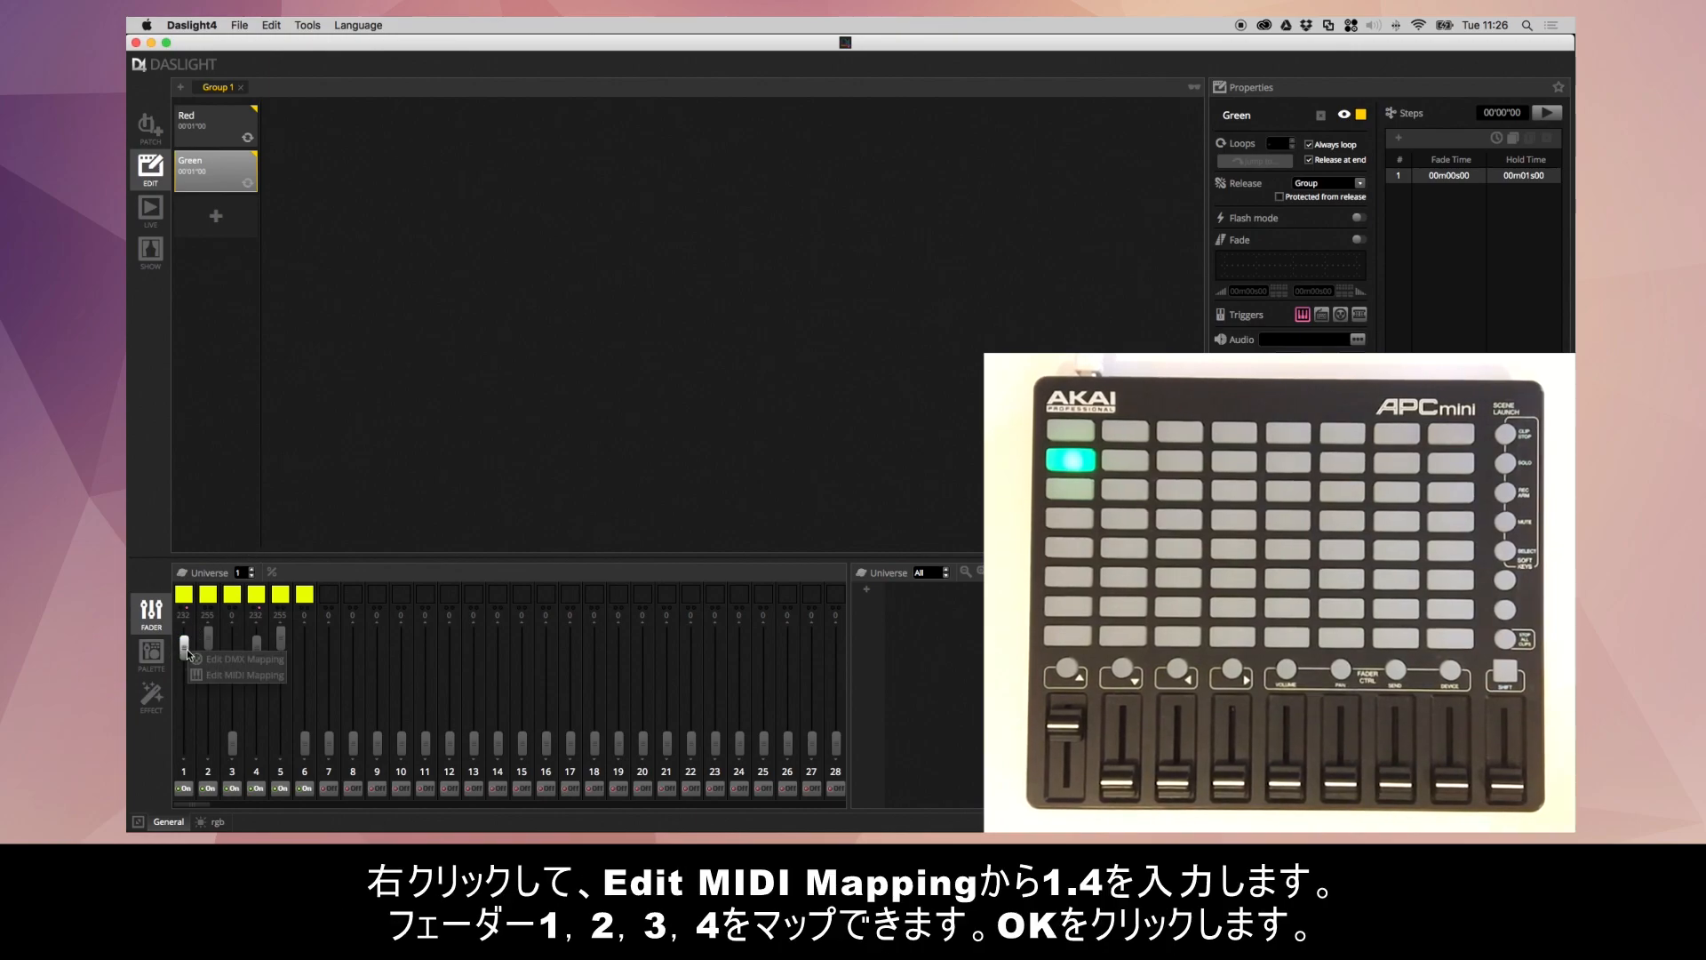
pyautogui.click(247, 674)
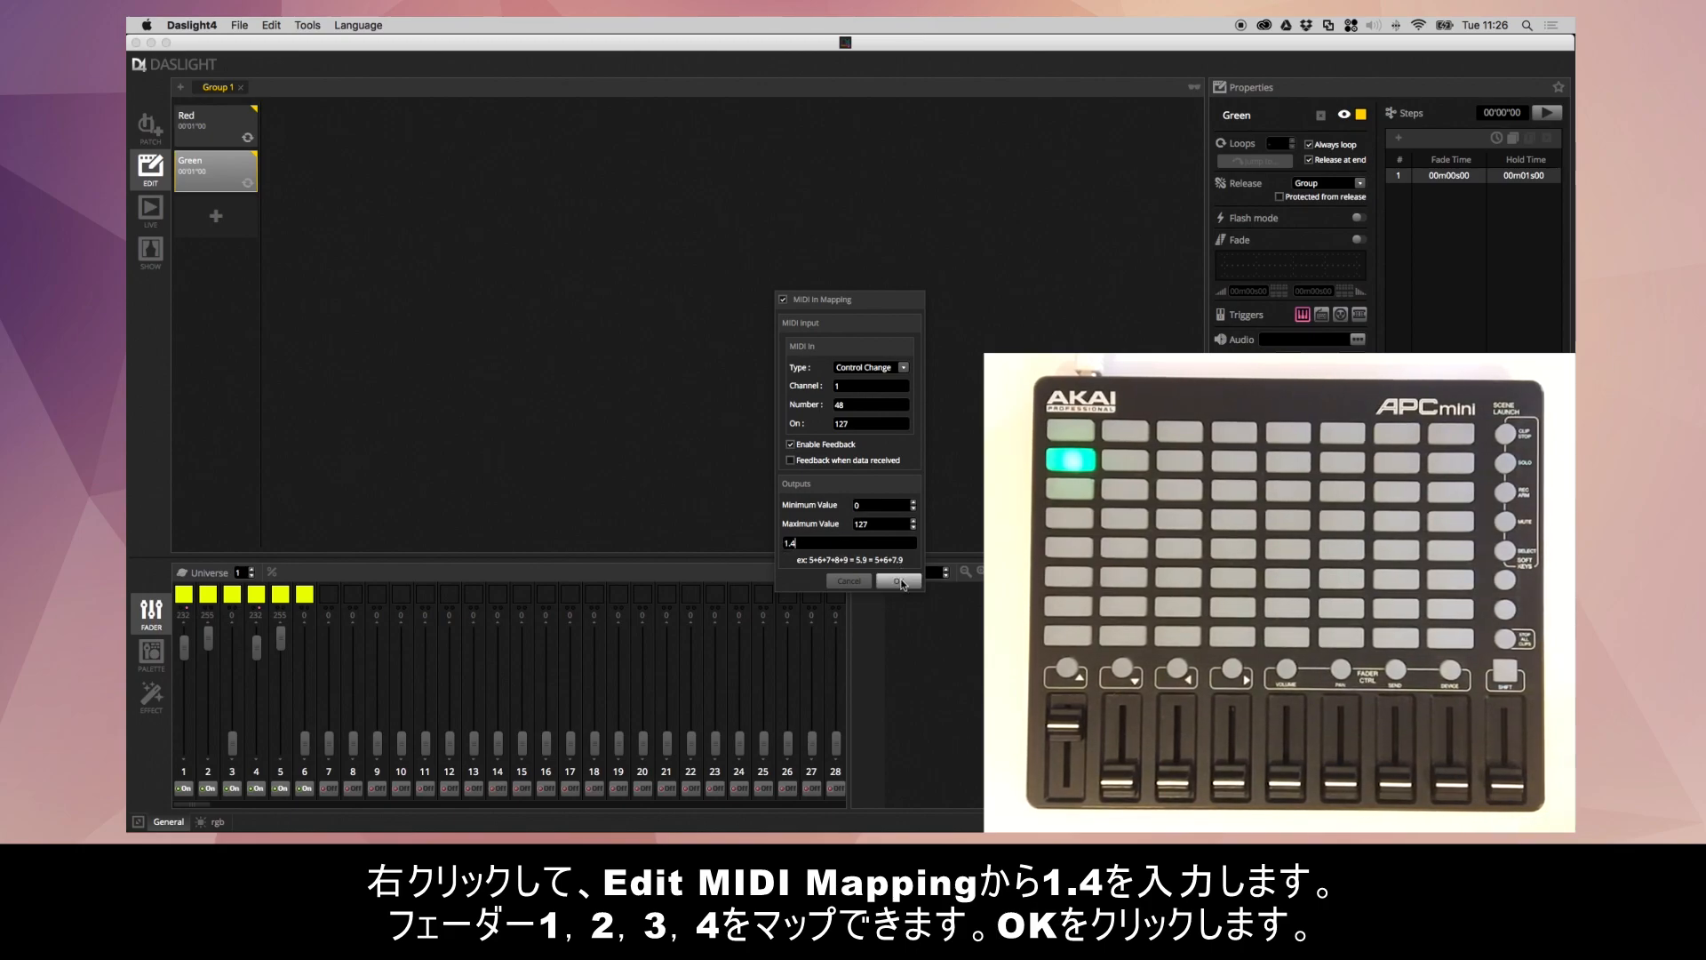
pyautogui.click(899, 581)
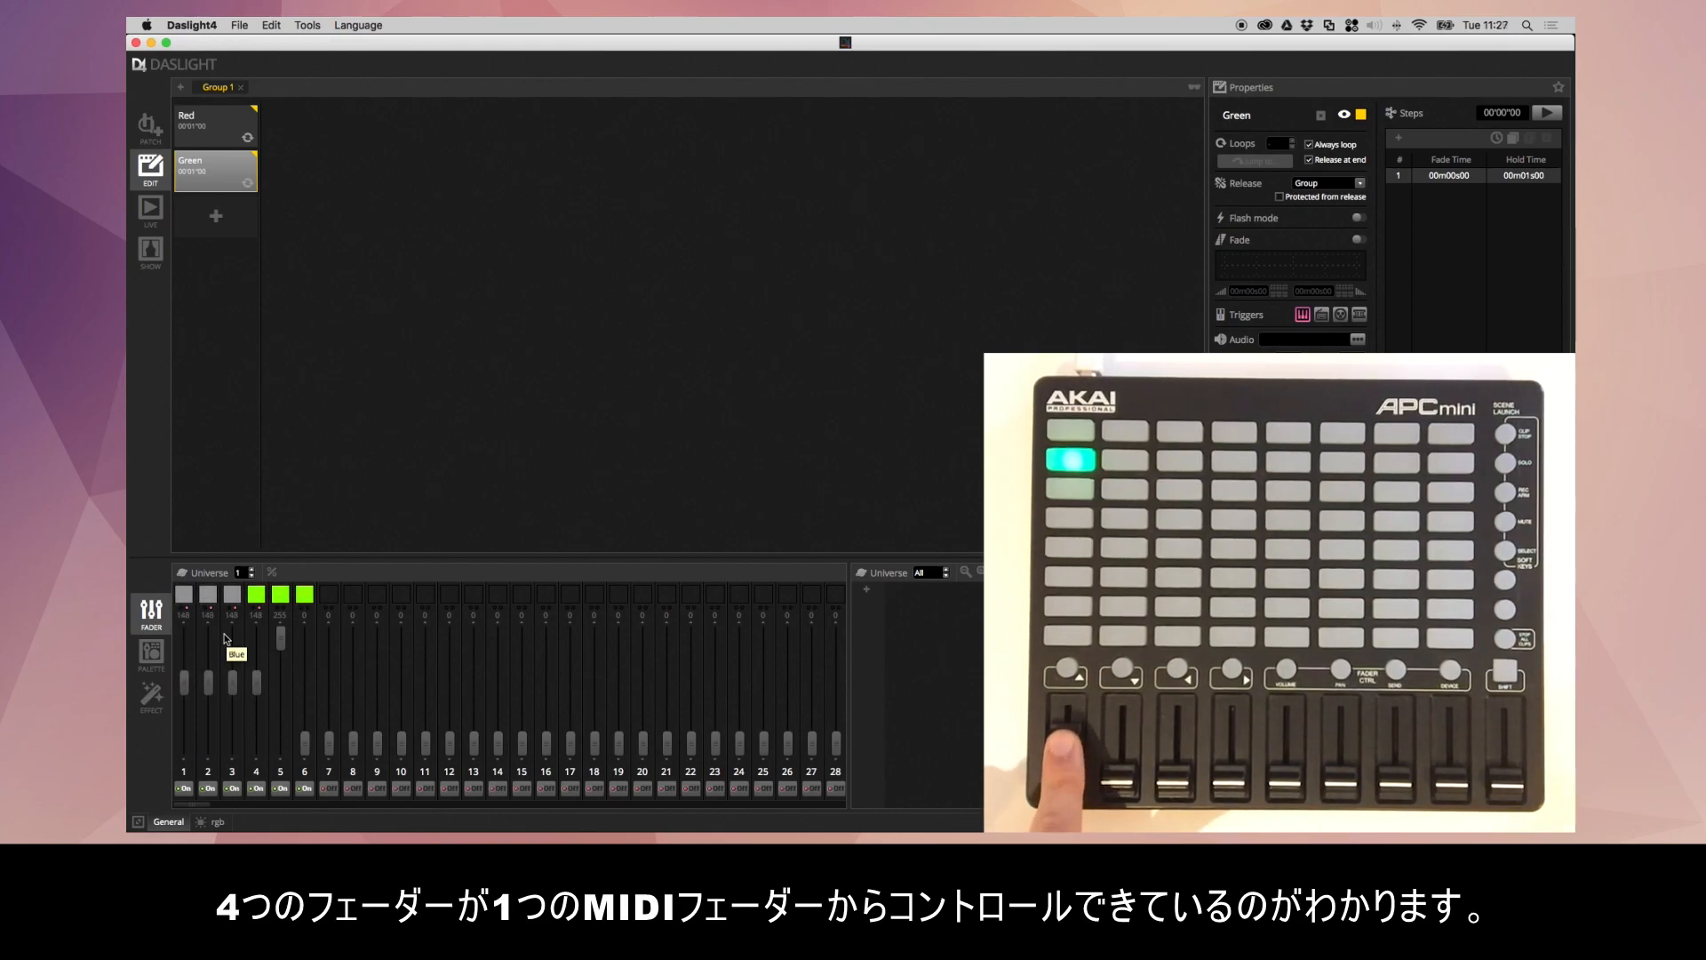
# - Set the maximum output value of channel 1's MIDI mapping to 64
pyautogui.rightClick(184, 638)
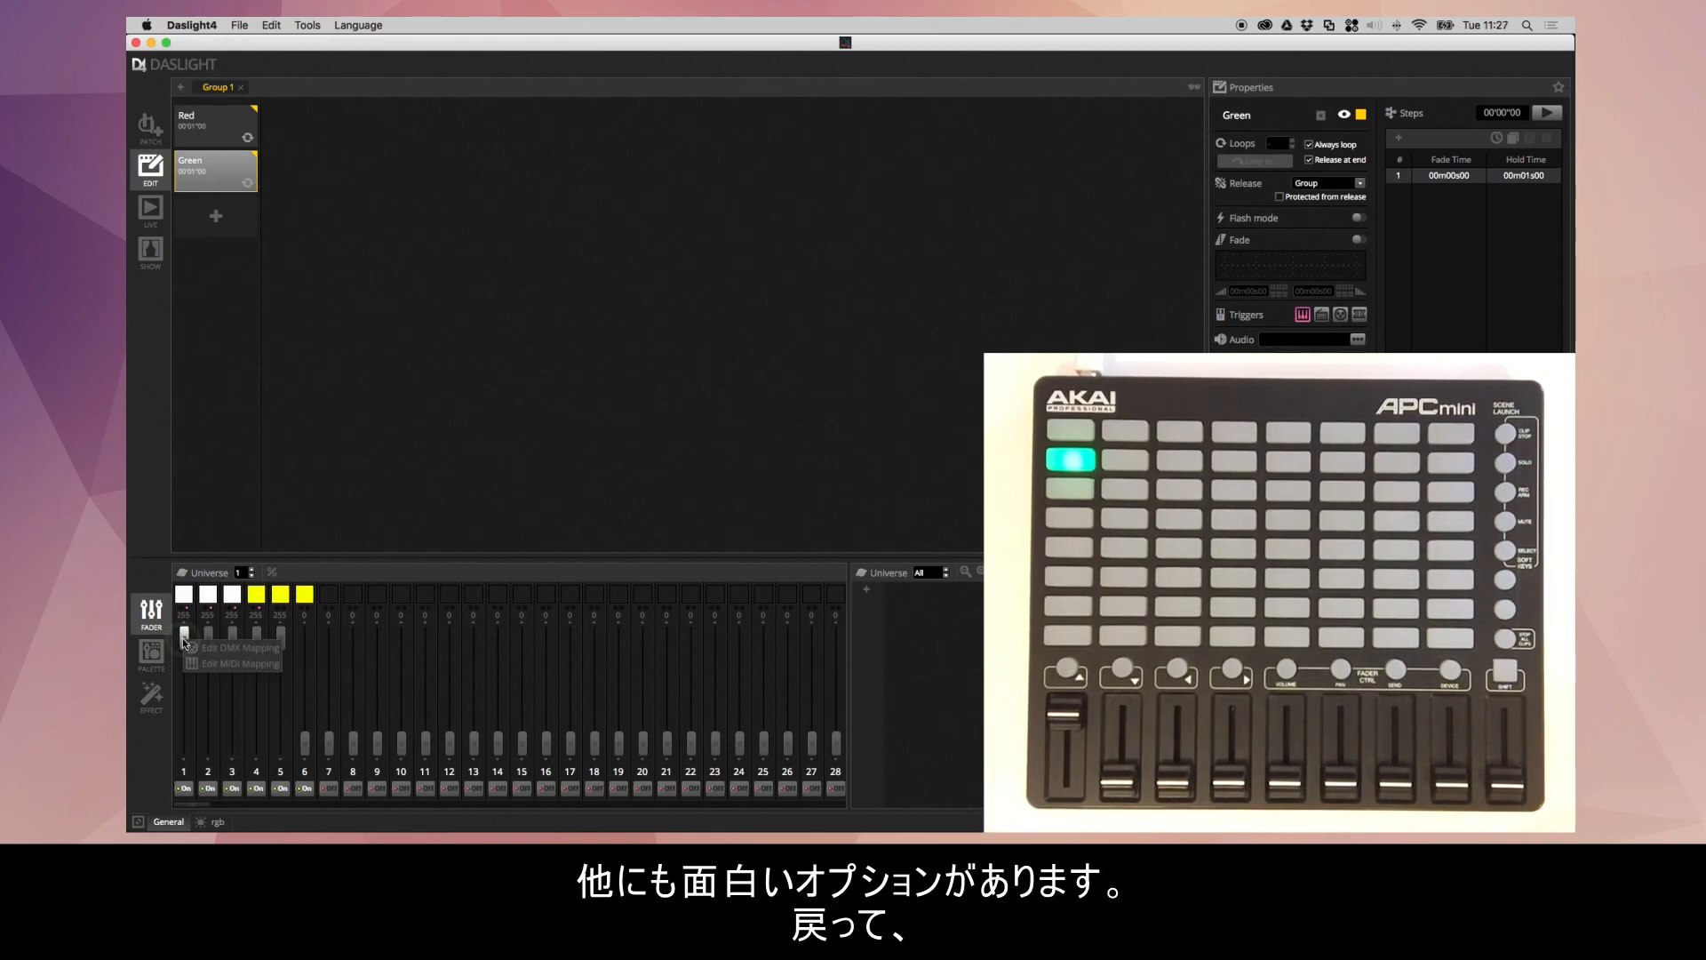
pyautogui.click(242, 664)
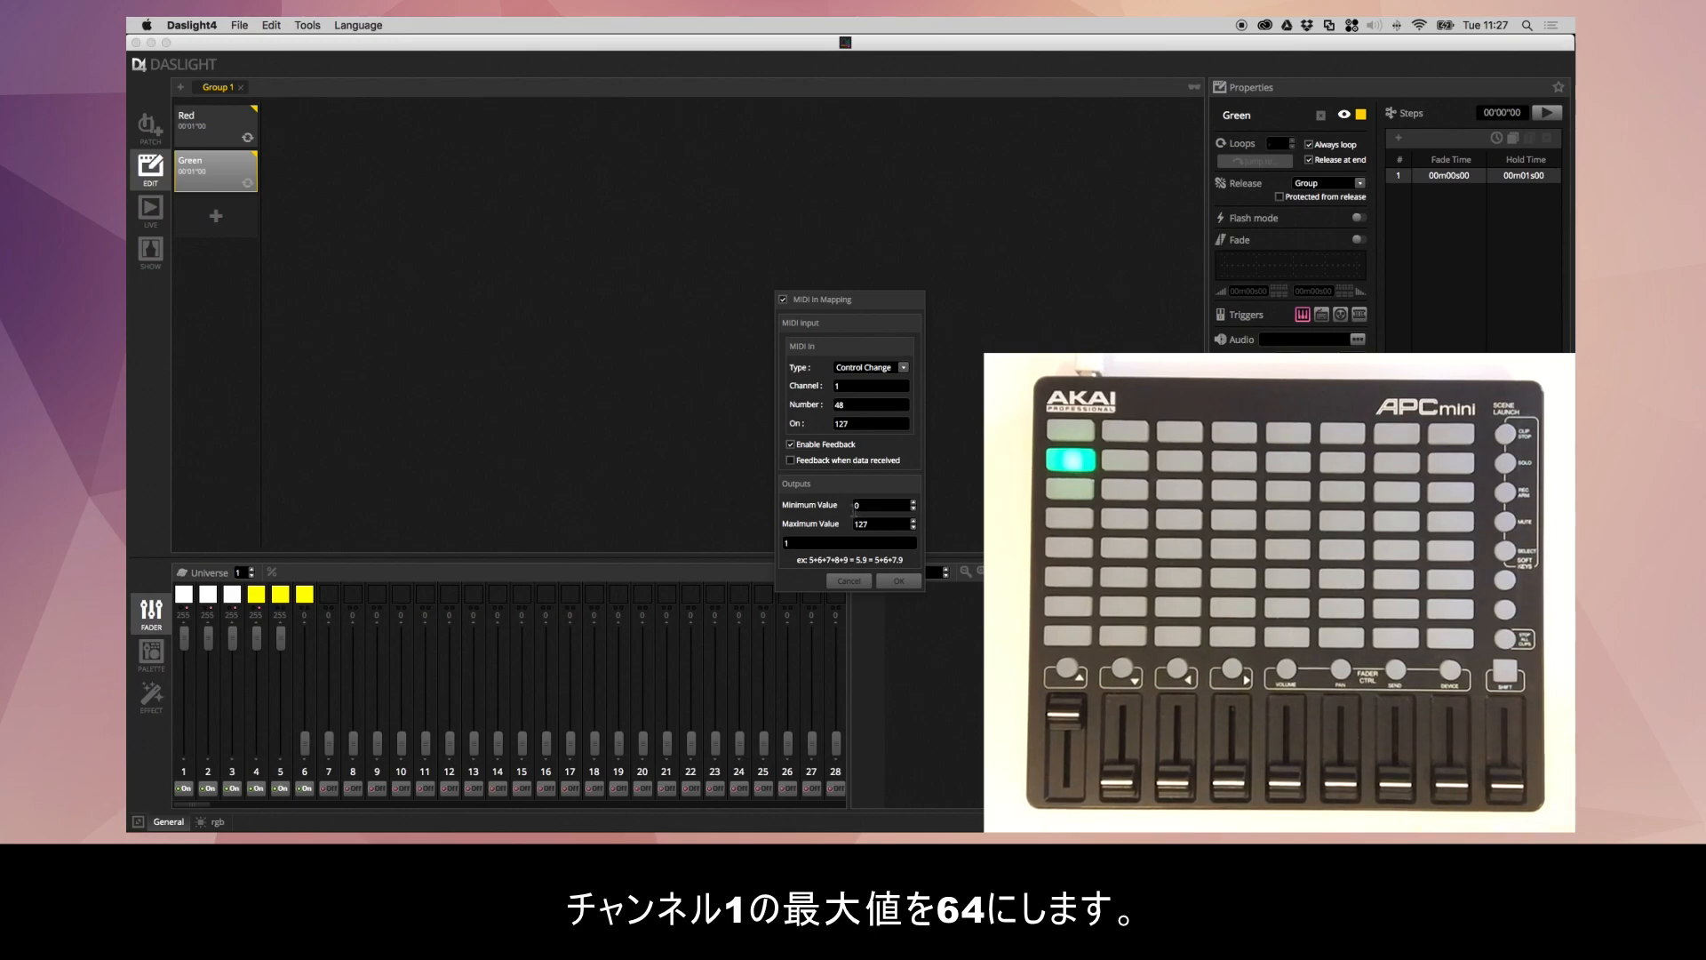
pyautogui.moveTo(876, 523); pyautogui.dragTo(791, 515)
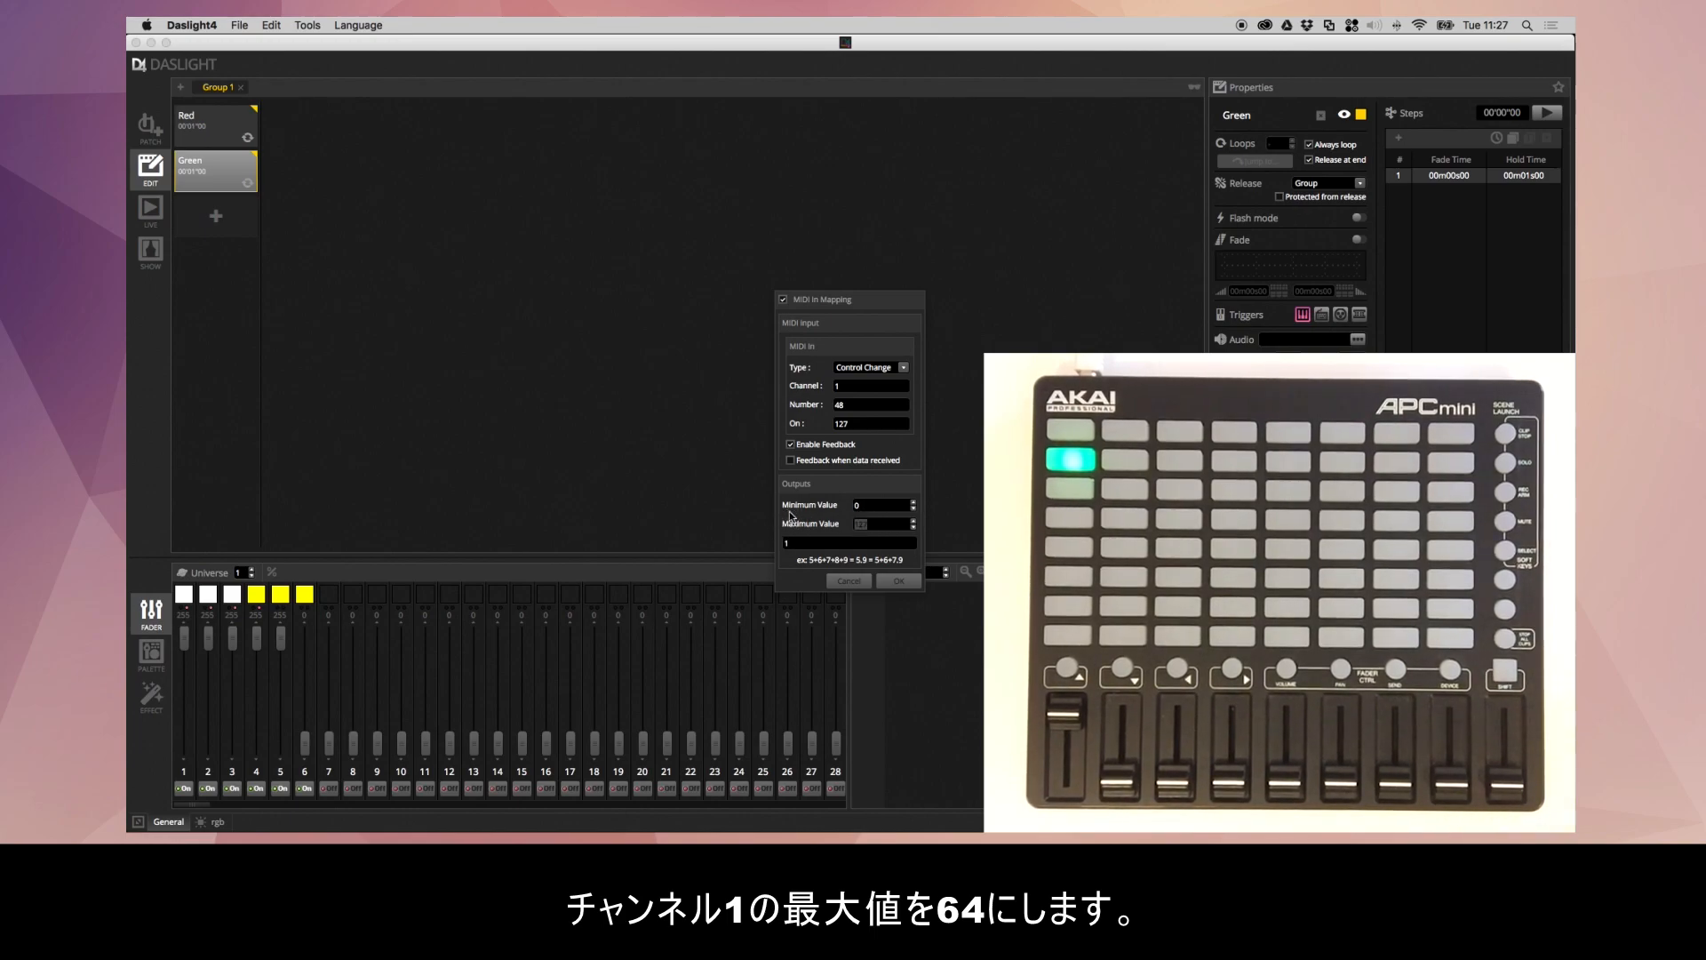
pyautogui.write('64')
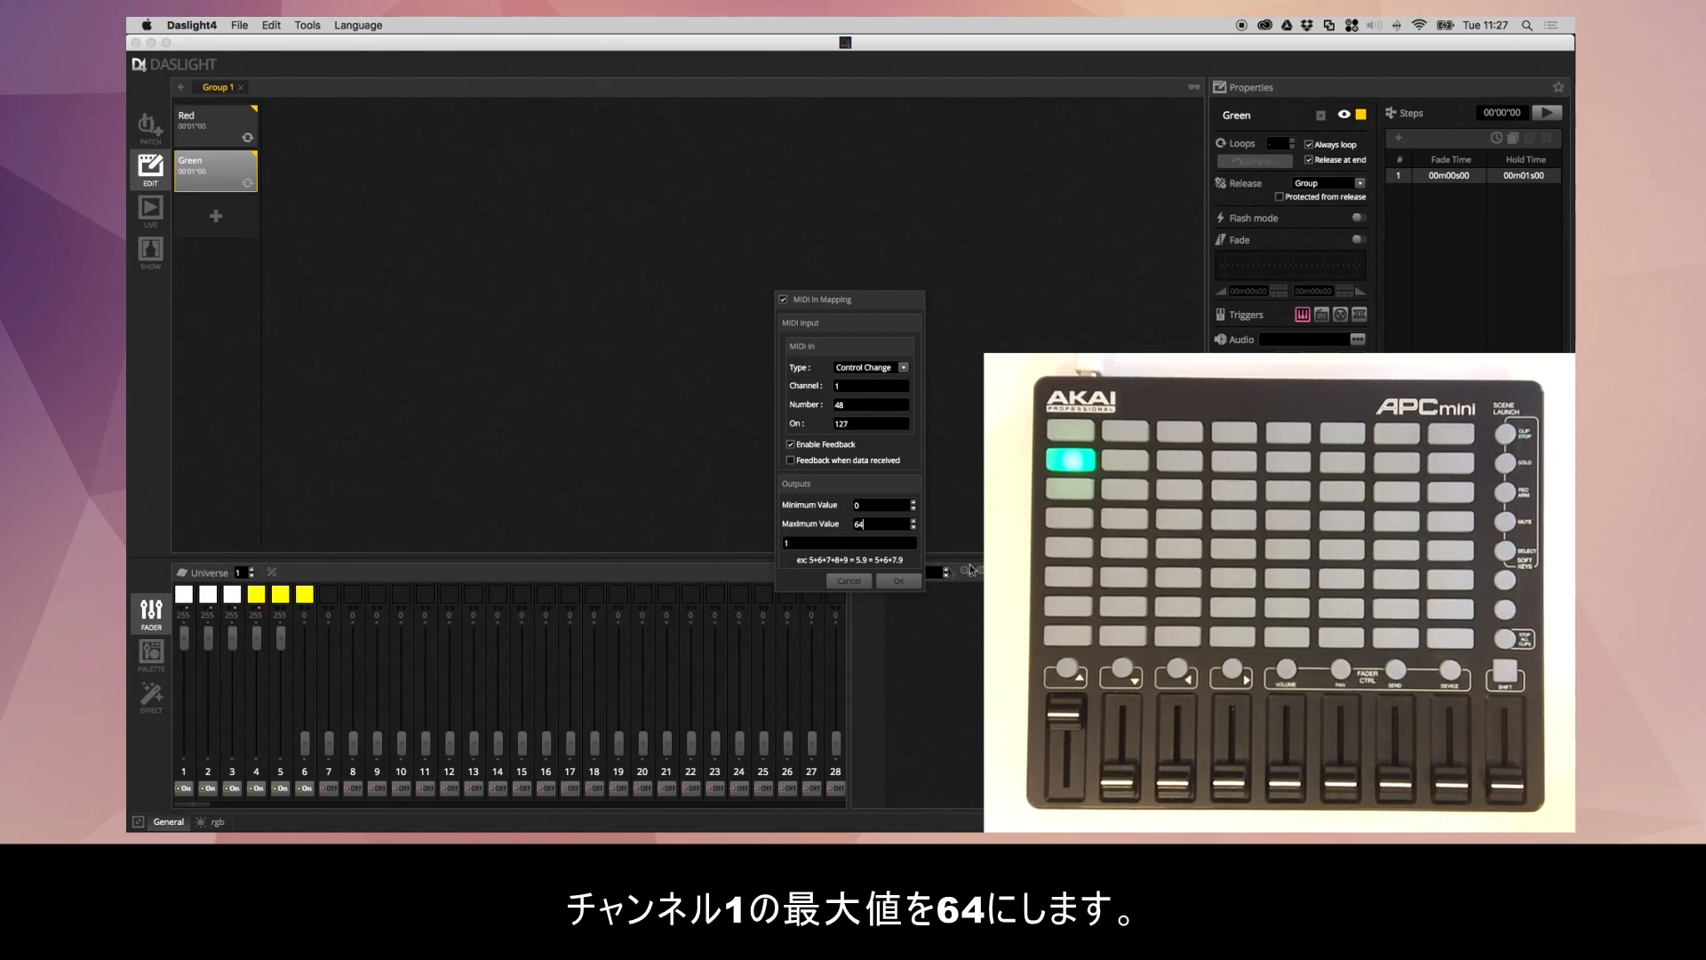
pyautogui.click(899, 581)
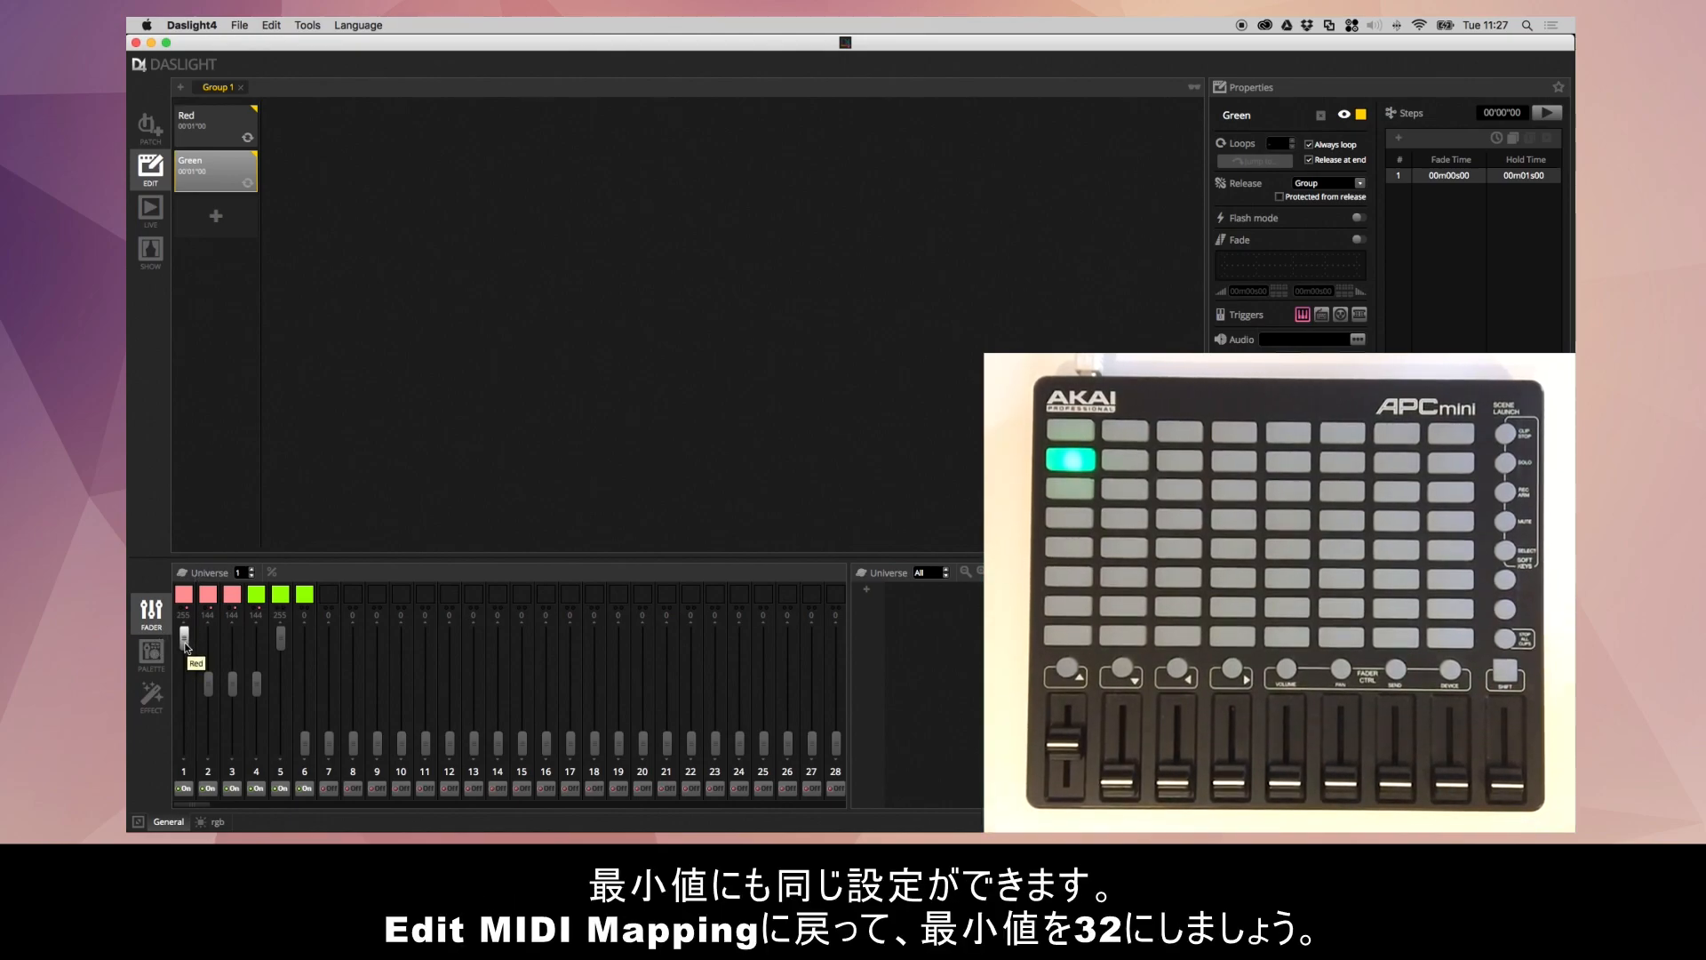
# - Set the minimum output value of channel 1's MIDI mapping to 32
pyautogui.rightClick(185, 644)
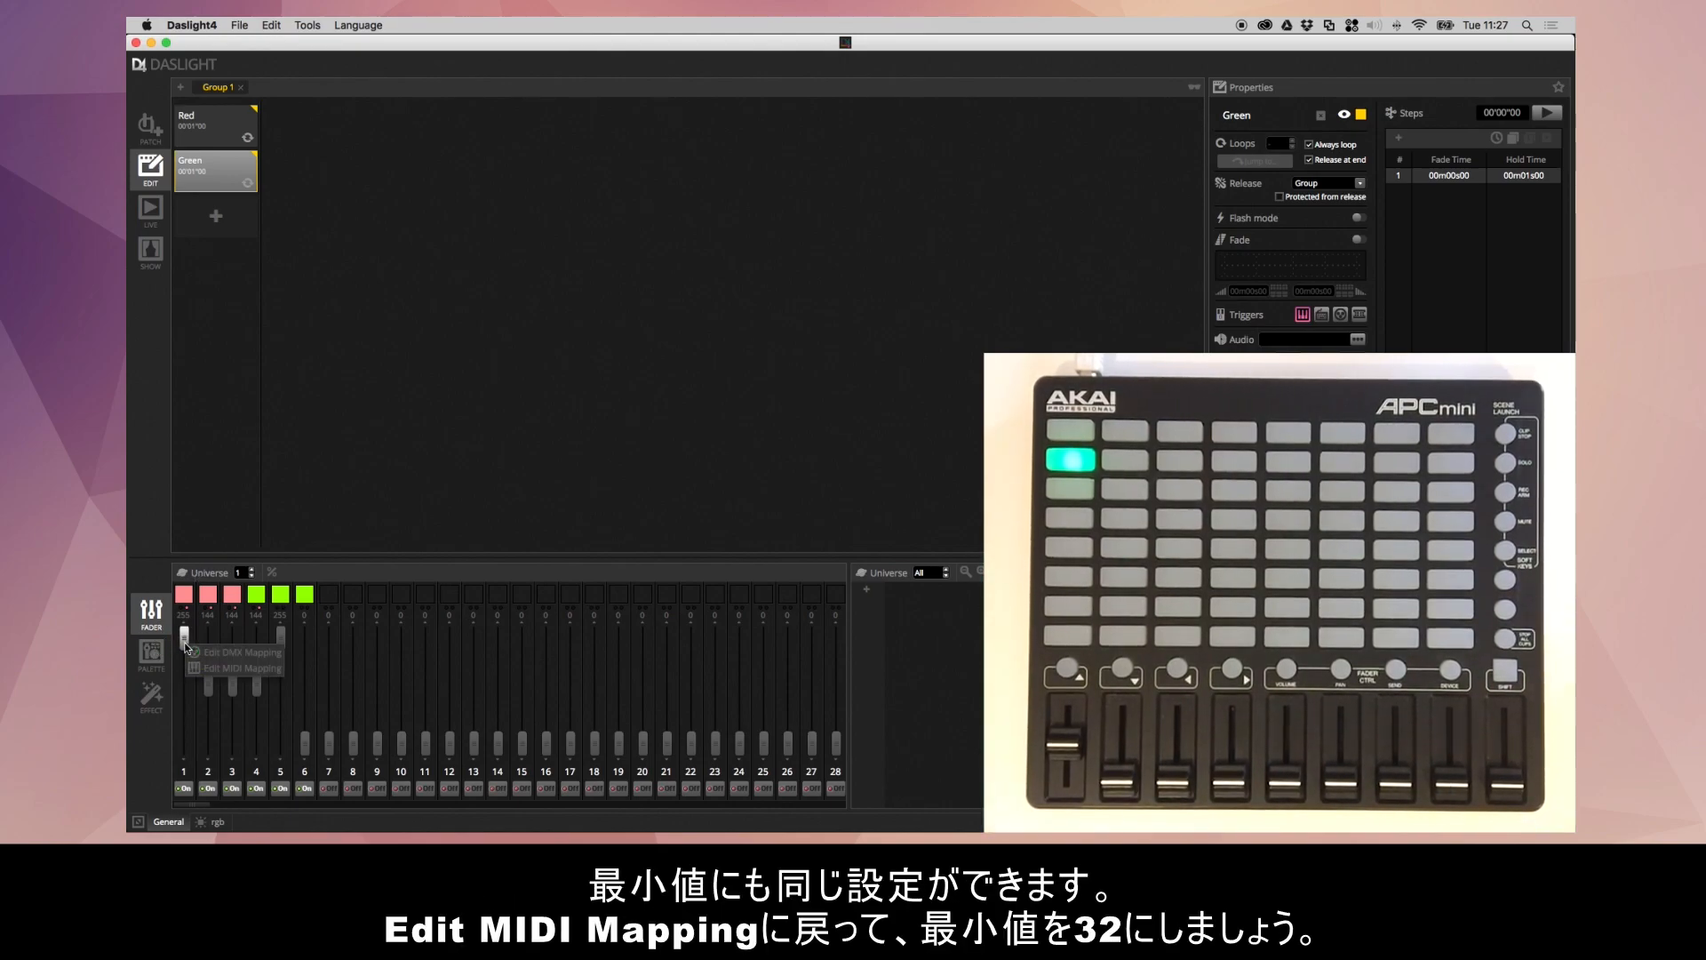
pyautogui.click(260, 669)
pyautogui.click(863, 505)
pyautogui.moveTo(821, 505); pyautogui.dragTo(779, 503)
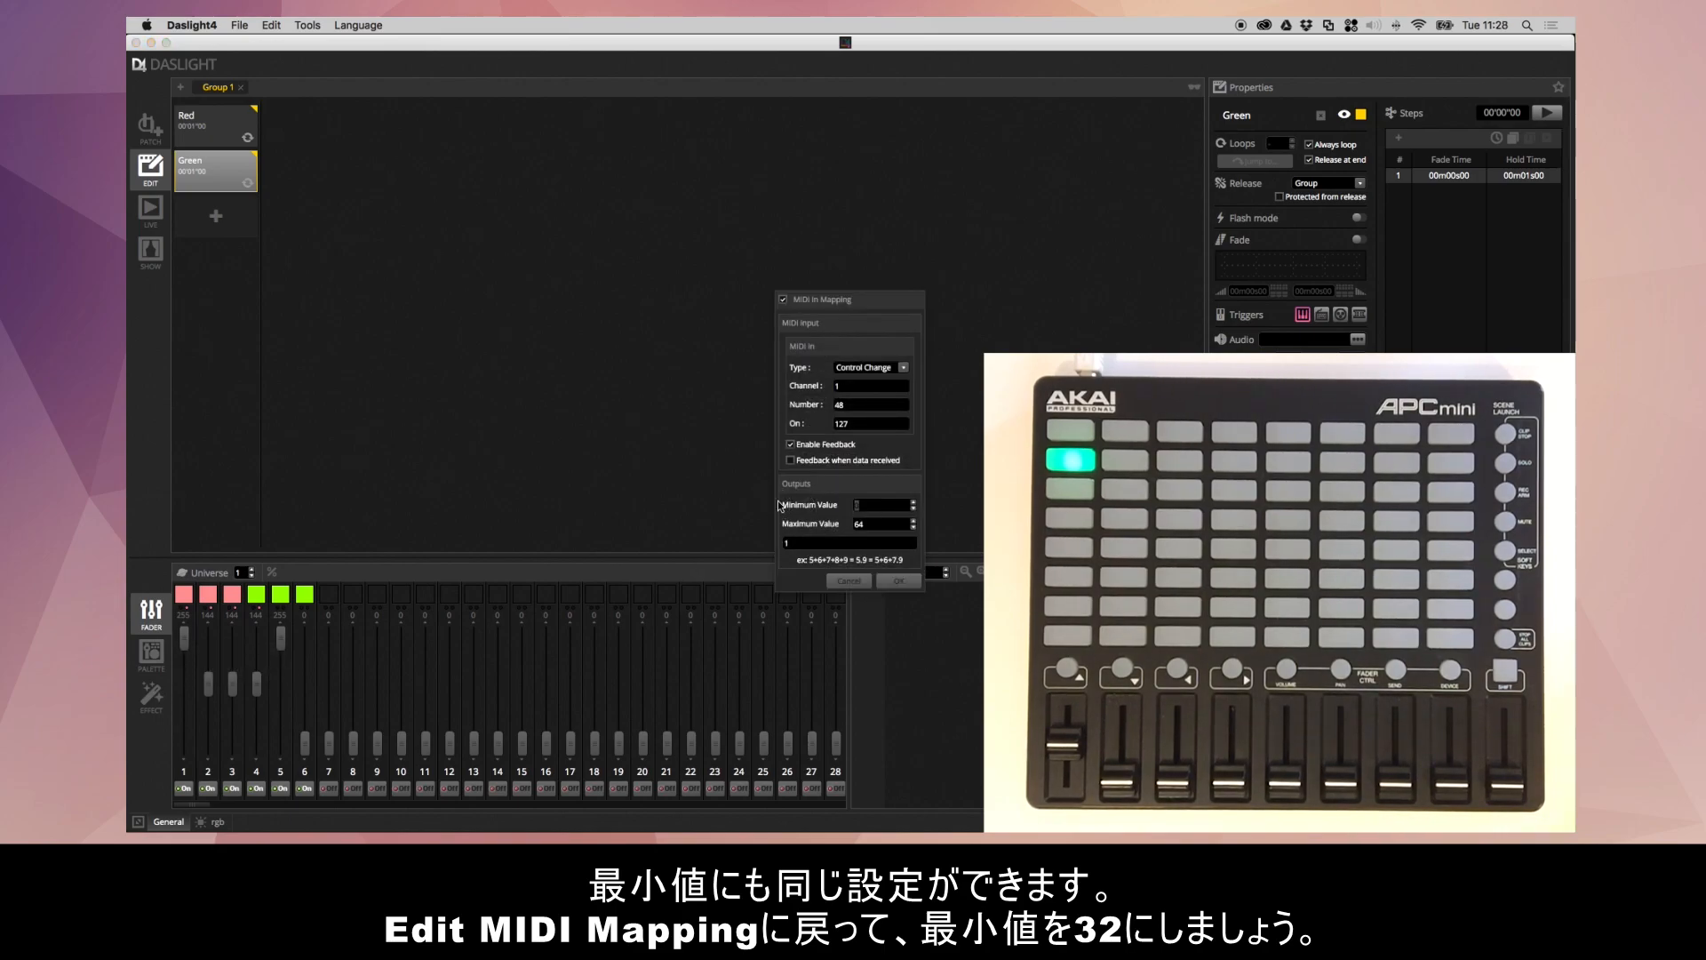
pyautogui.write('32')
pyautogui.click(898, 580)
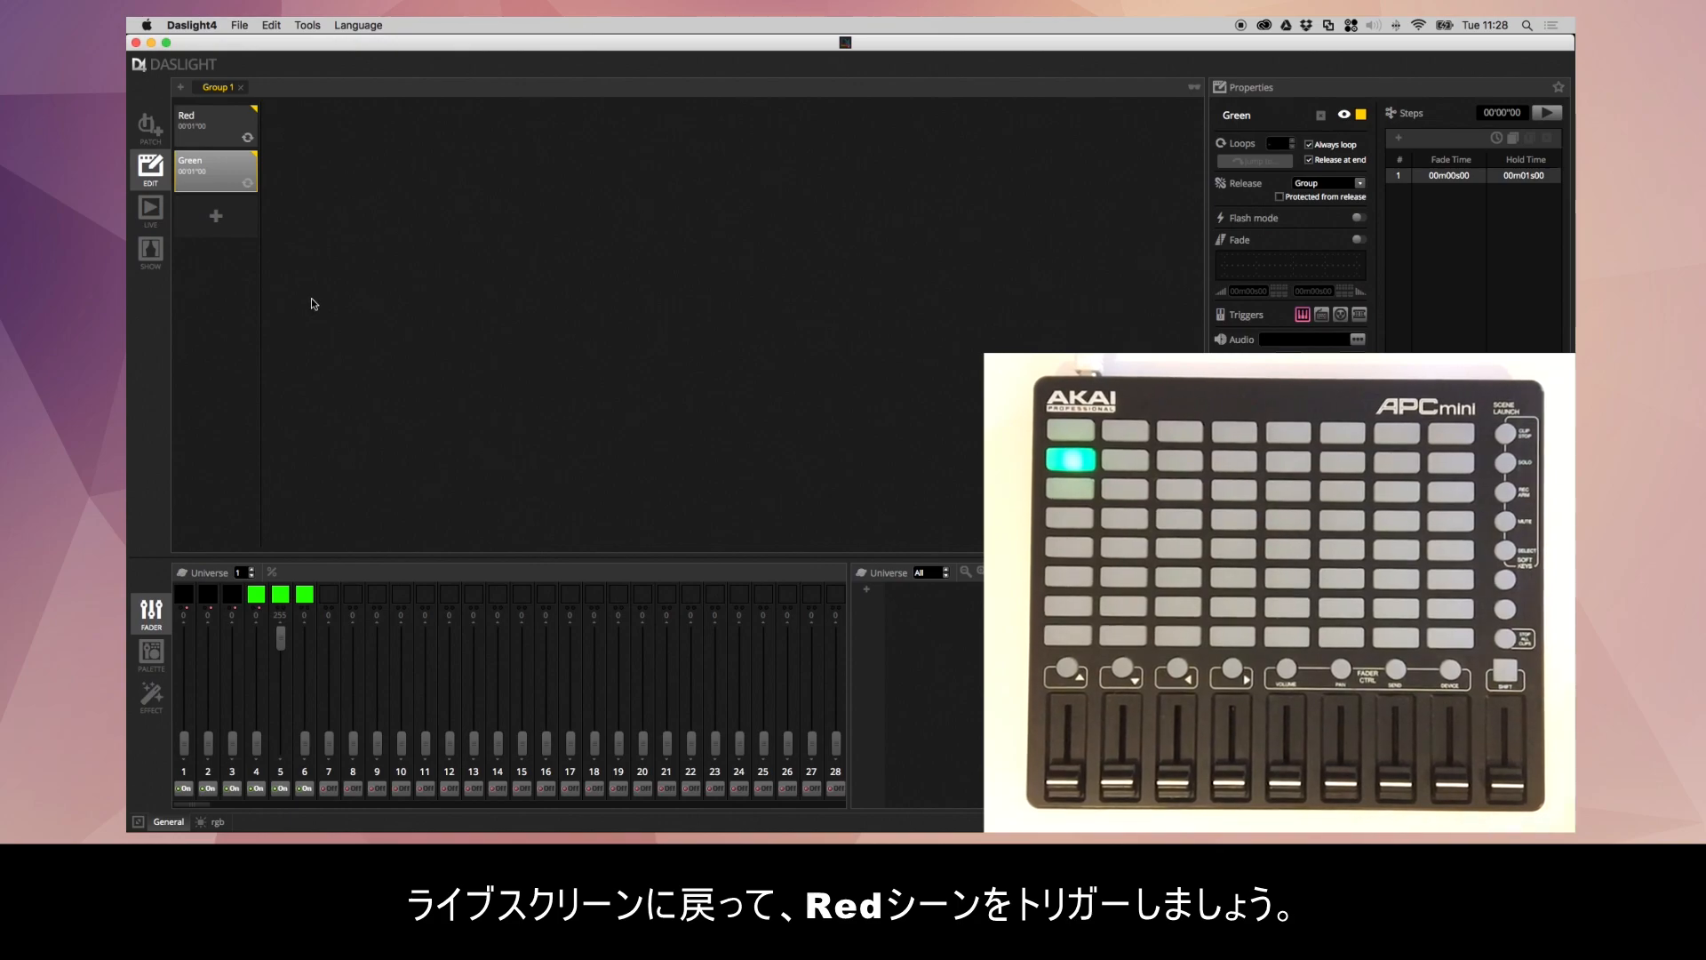
# - In the Live view, map the Master Dimmer to the controller's last fader, Control Change 56 on channel 1
pyautogui.click(150, 210)
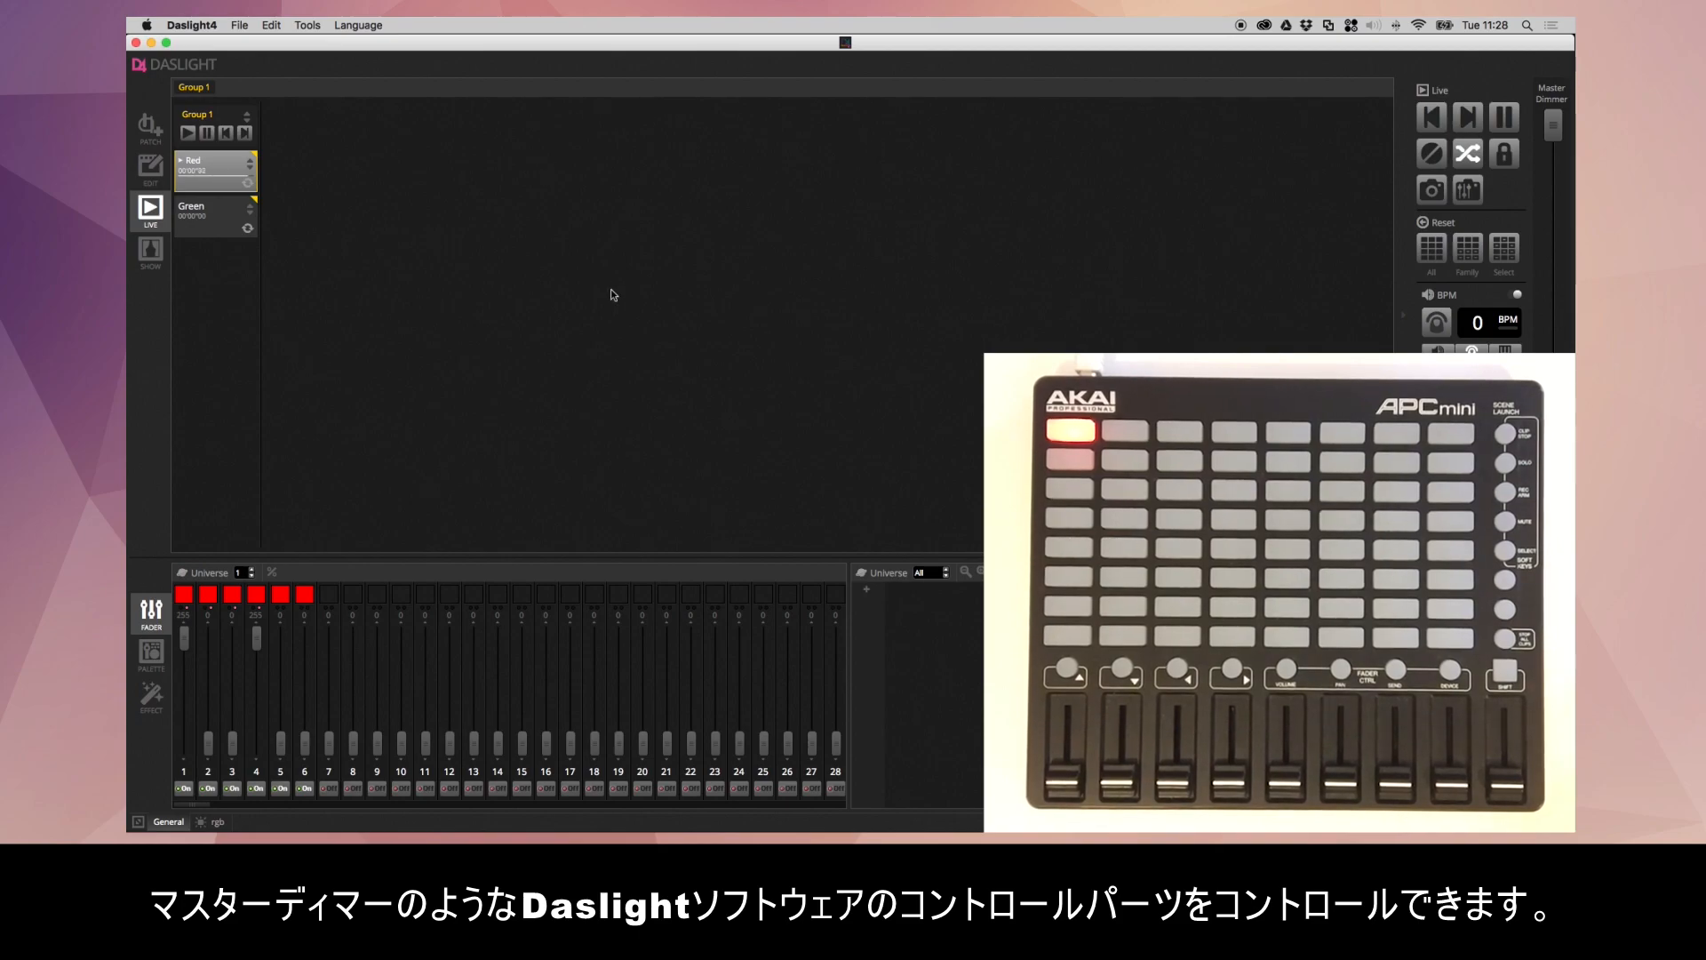
pyautogui.rightClick(1555, 131)
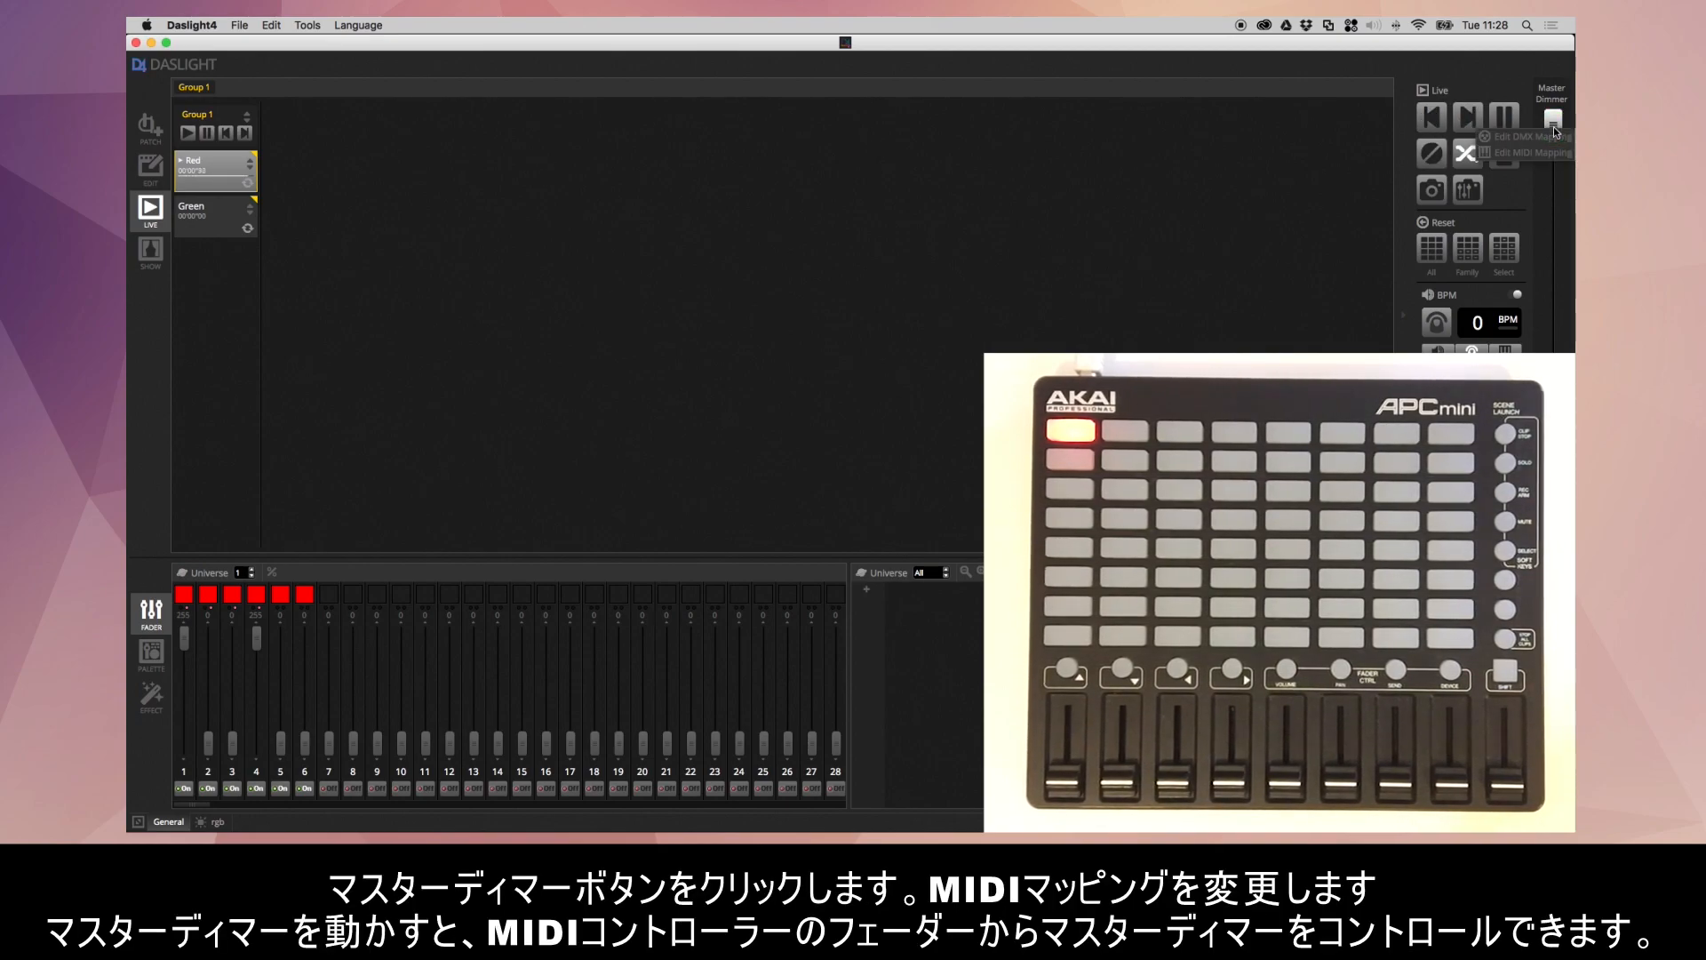
pyautogui.click(1535, 153)
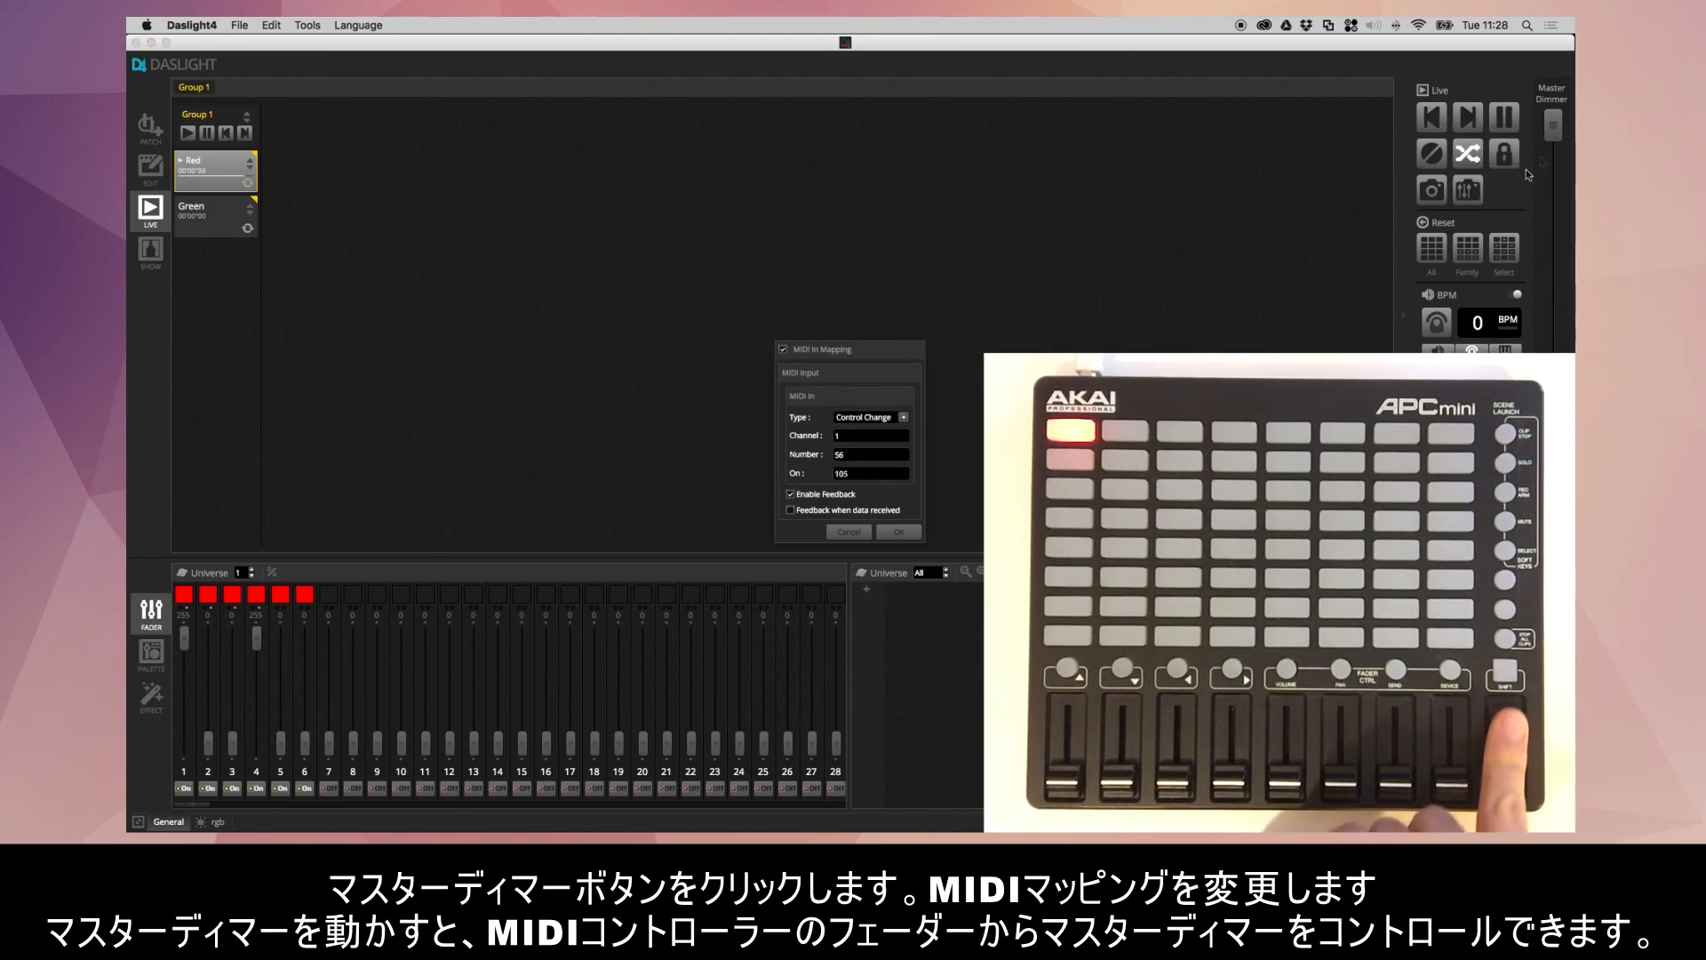
pyautogui.click(900, 533)
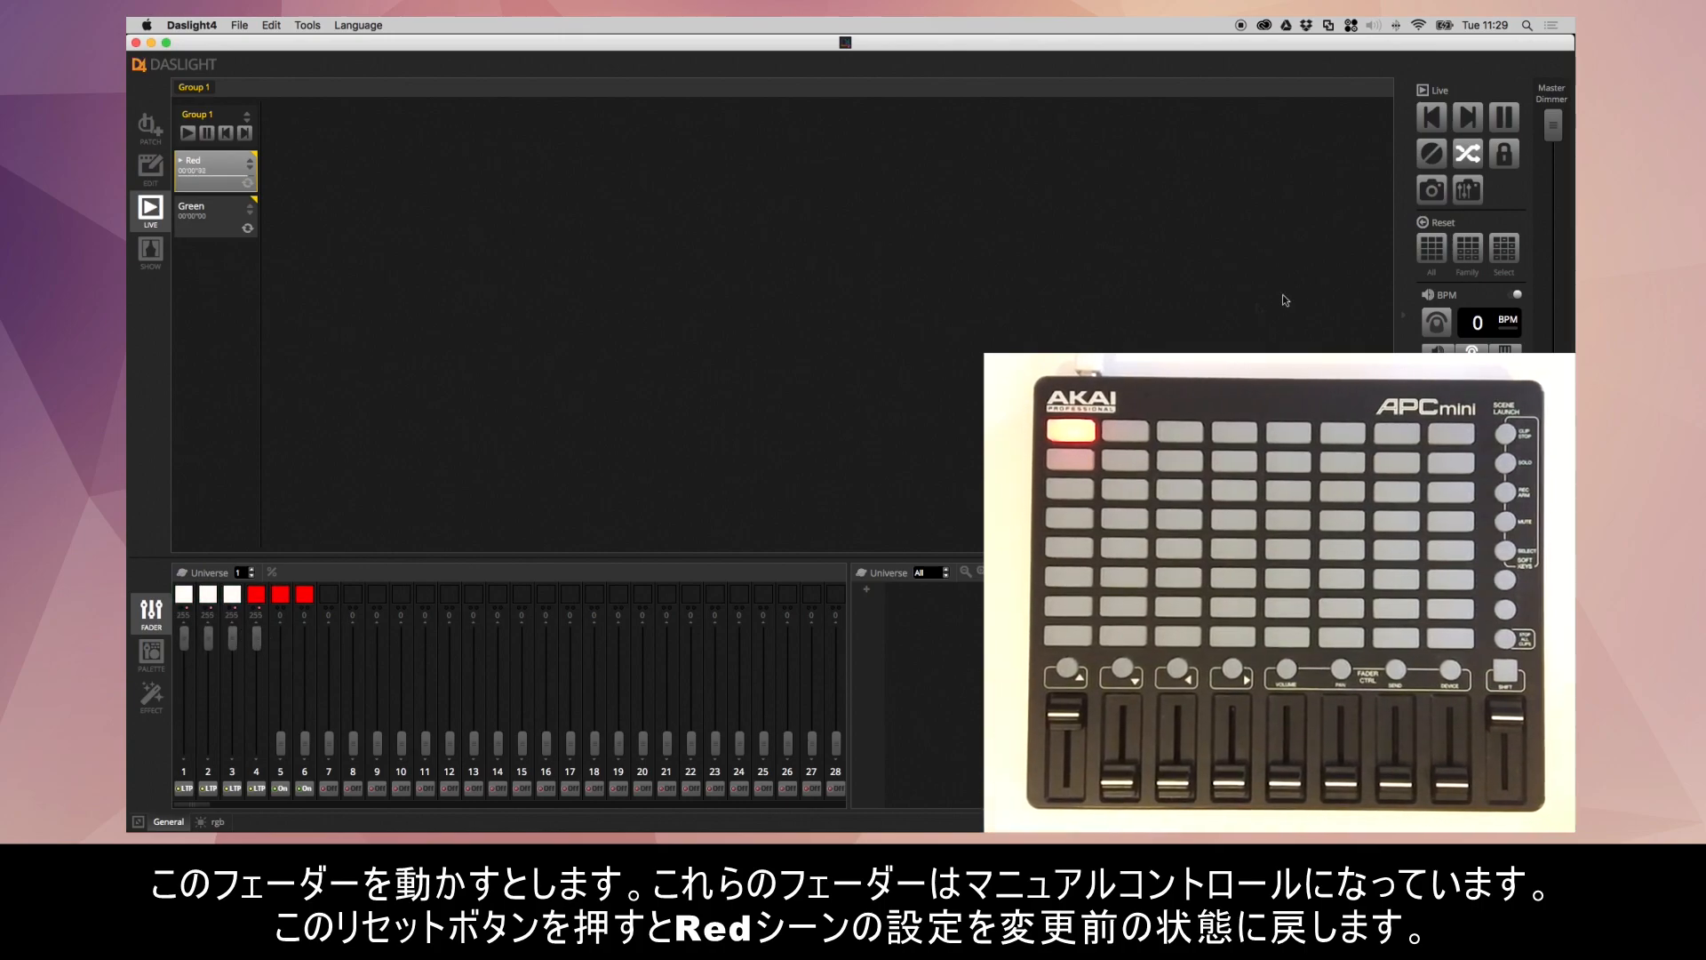
# - Reset all manual channel overrides and map the Reset All control to the controller's Shift button, note 98 on channel 1
pyautogui.click(1428, 250)
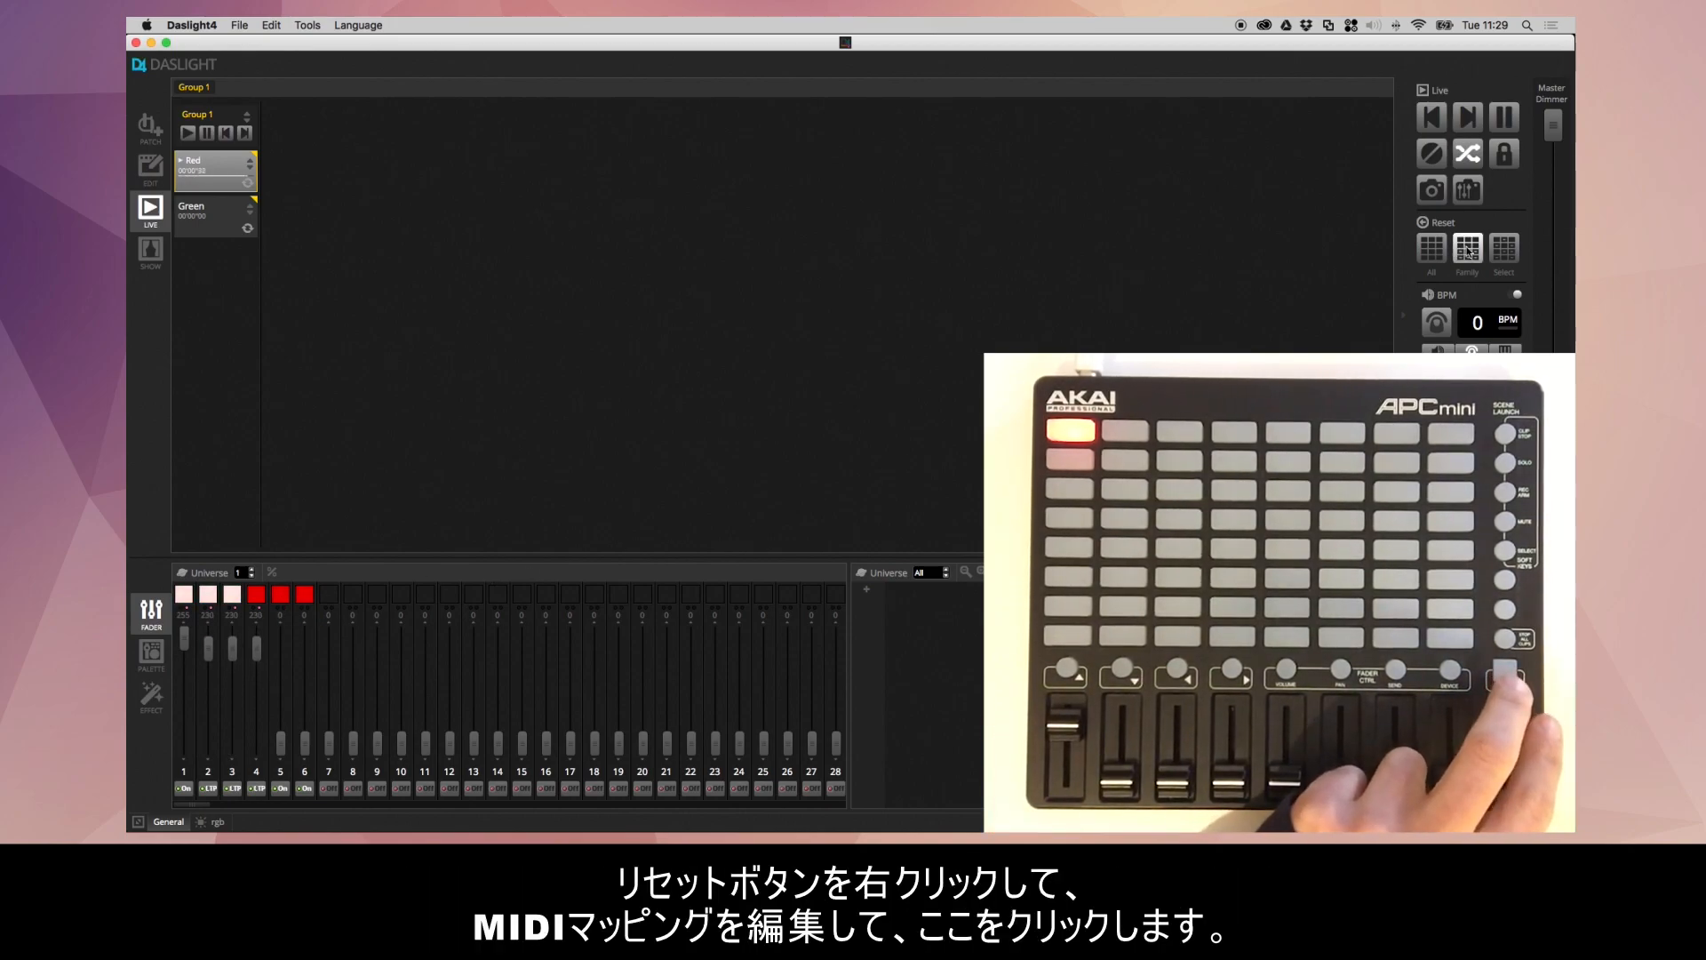
pyautogui.rightClick(1433, 250)
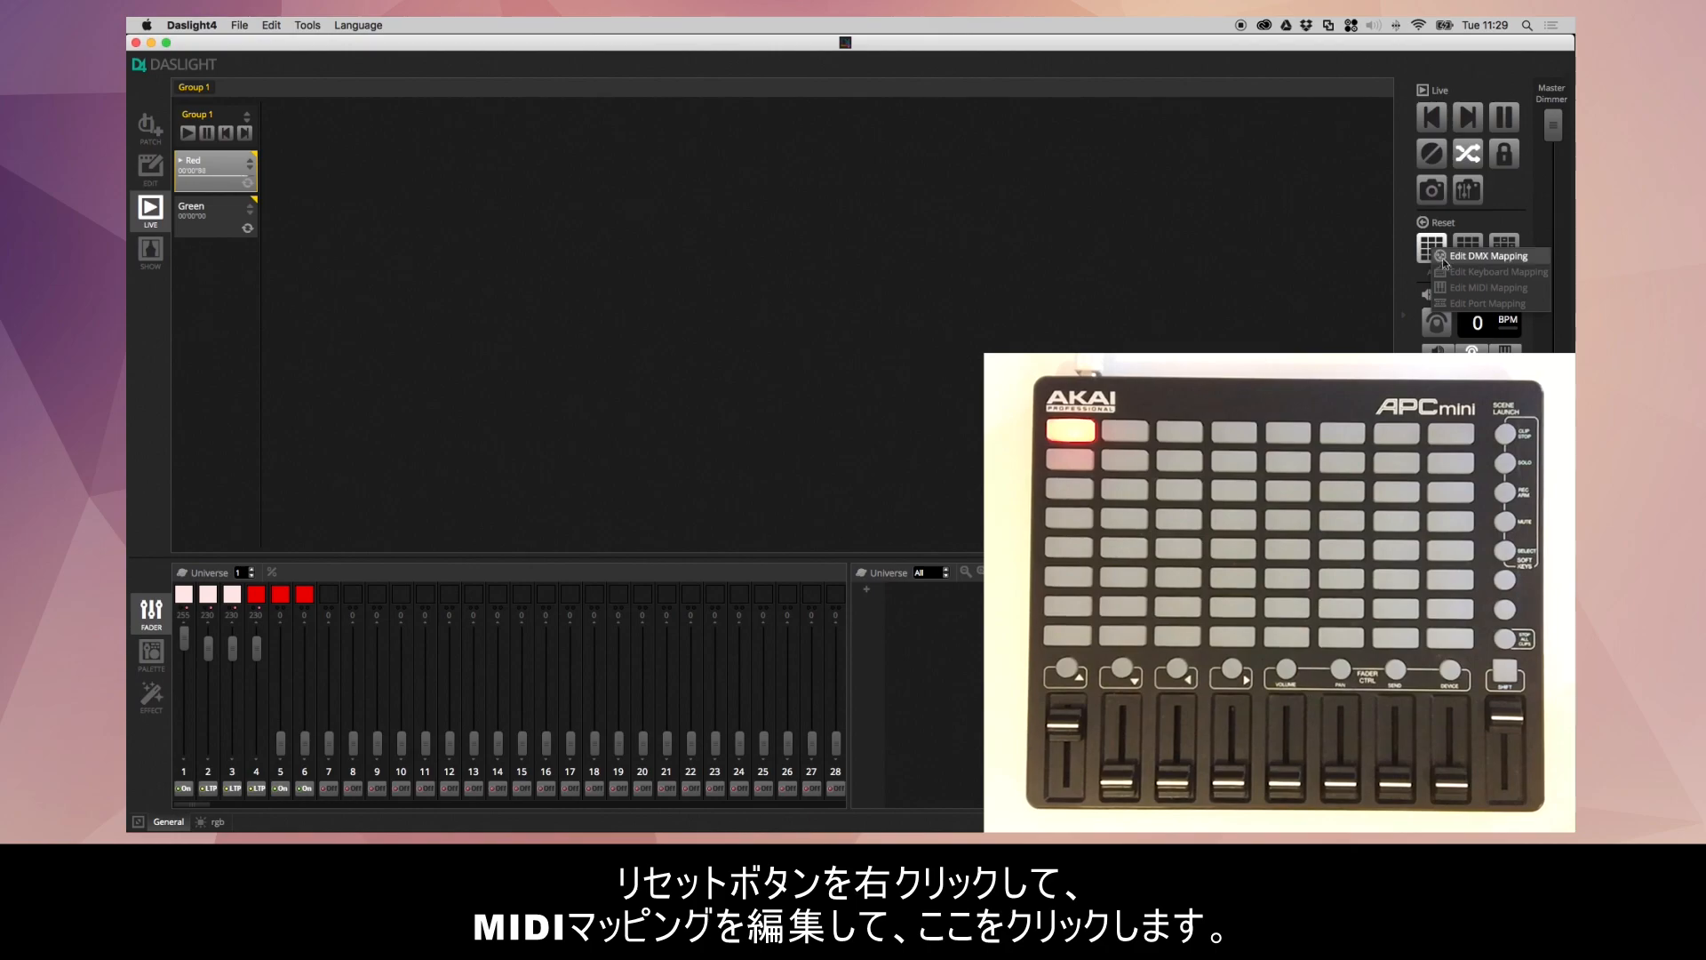
pyautogui.click(1456, 288)
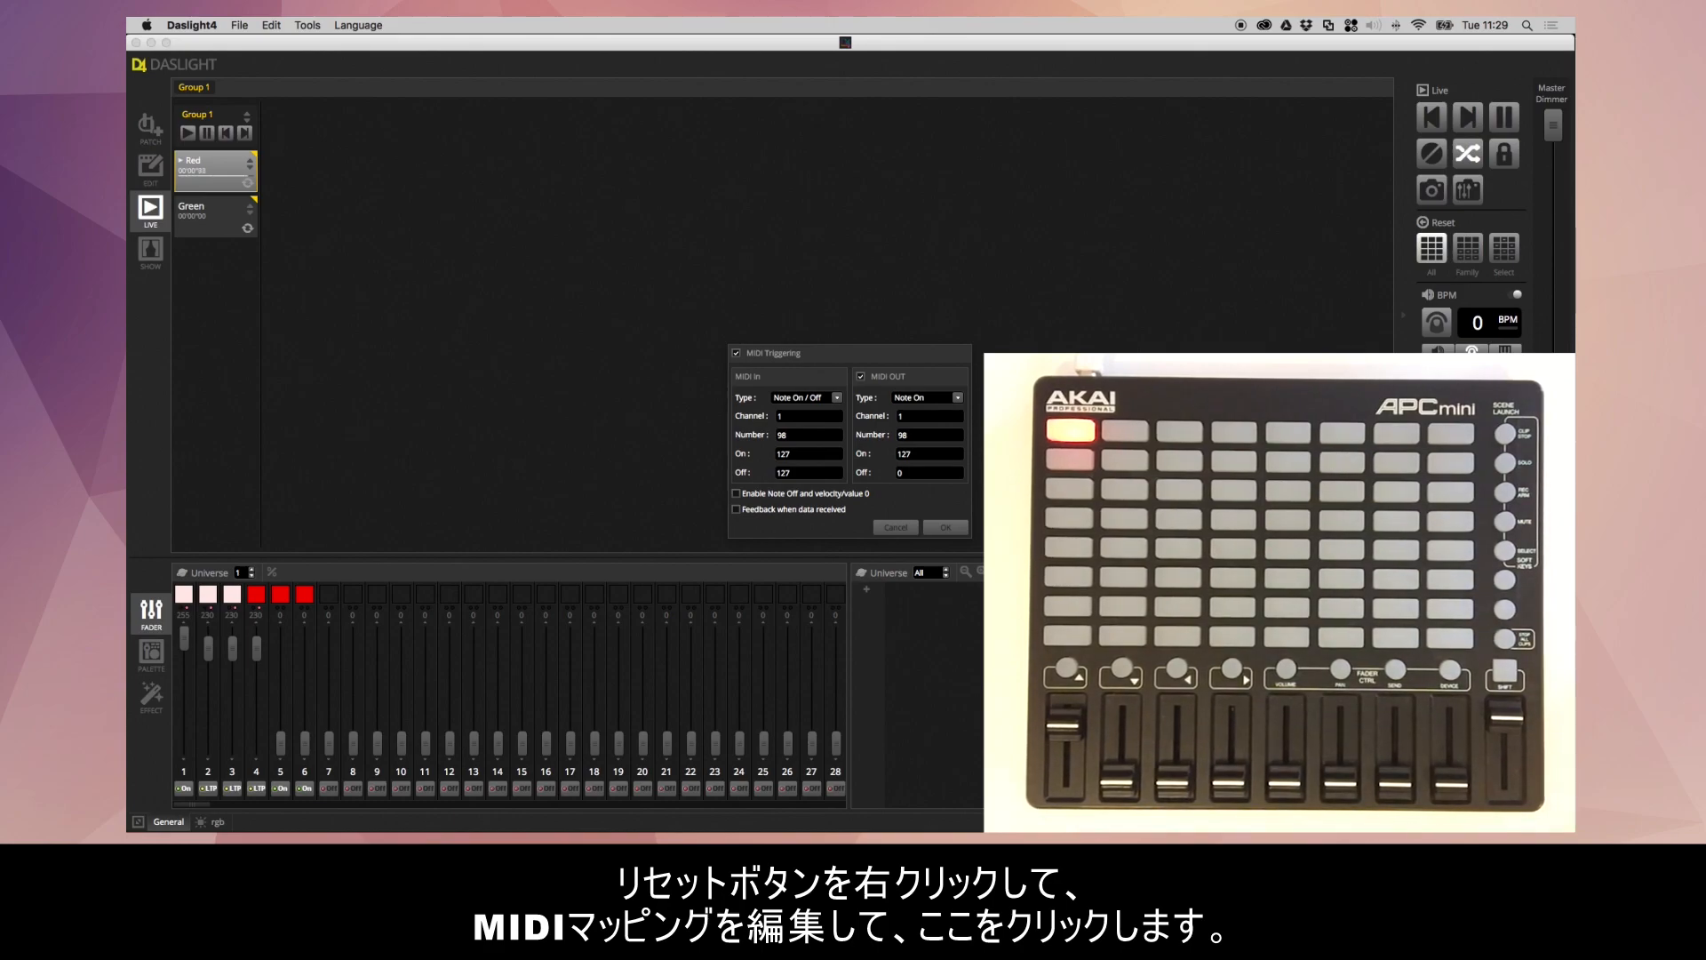
pyautogui.click(960, 526)
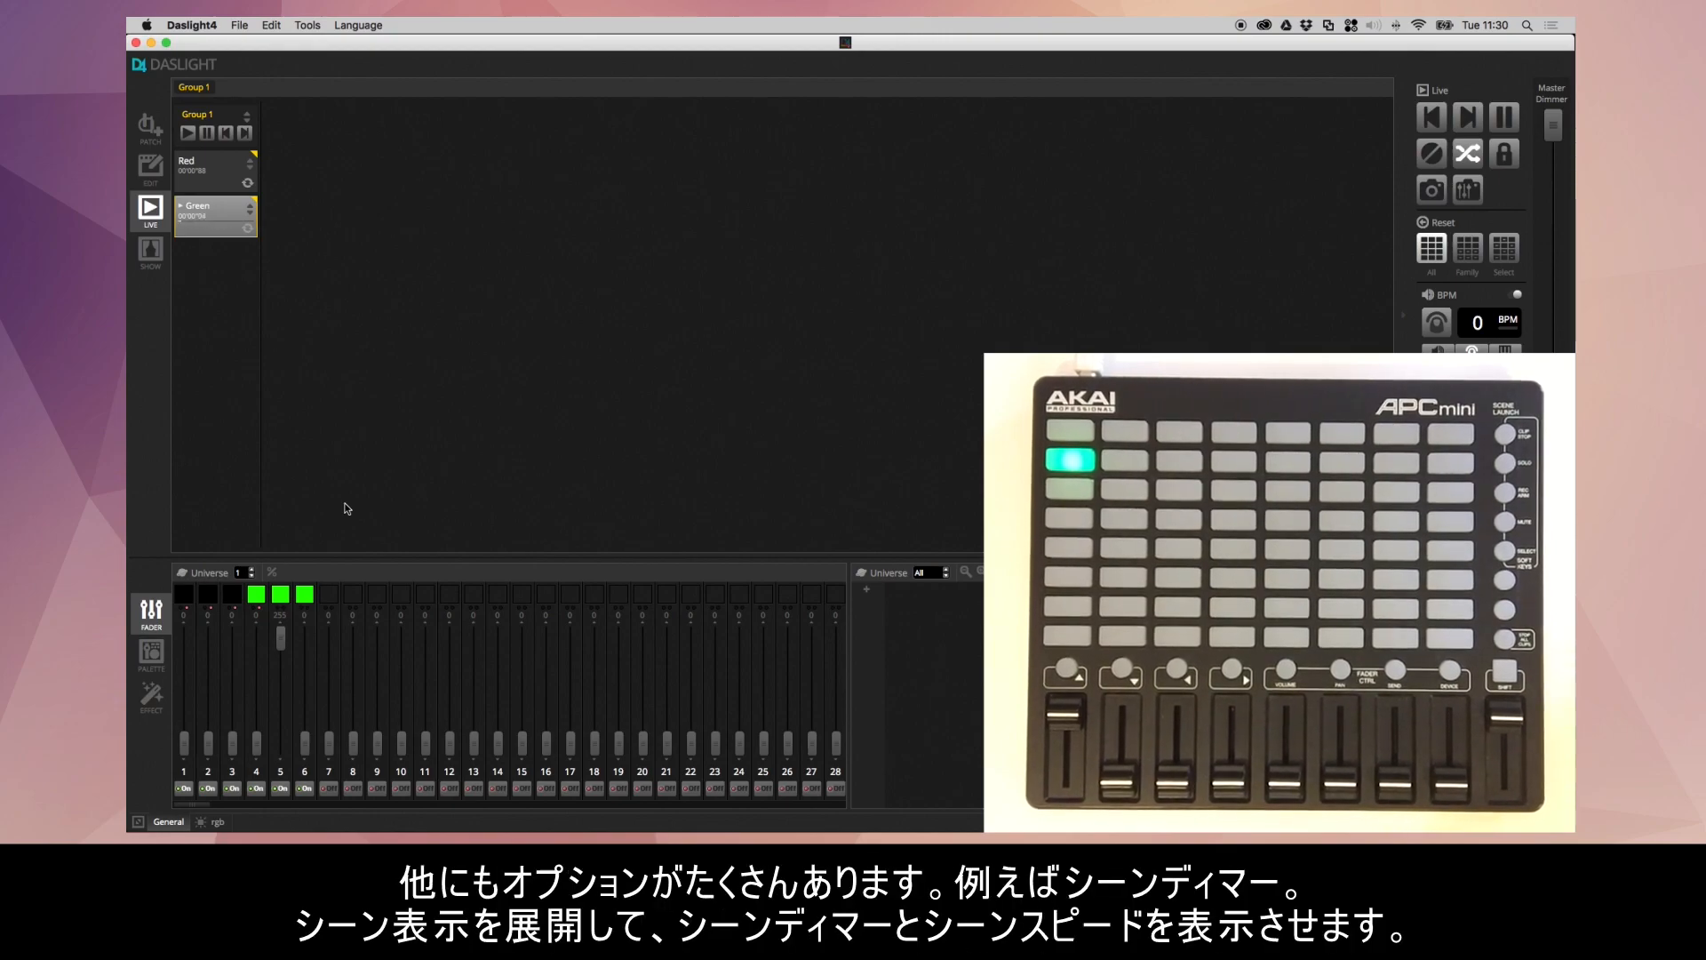
# - Expand the Green scene and map its scene dimmer to the controller's eighth fader, Control Change 55 on channel 1
pyautogui.click(251, 216)
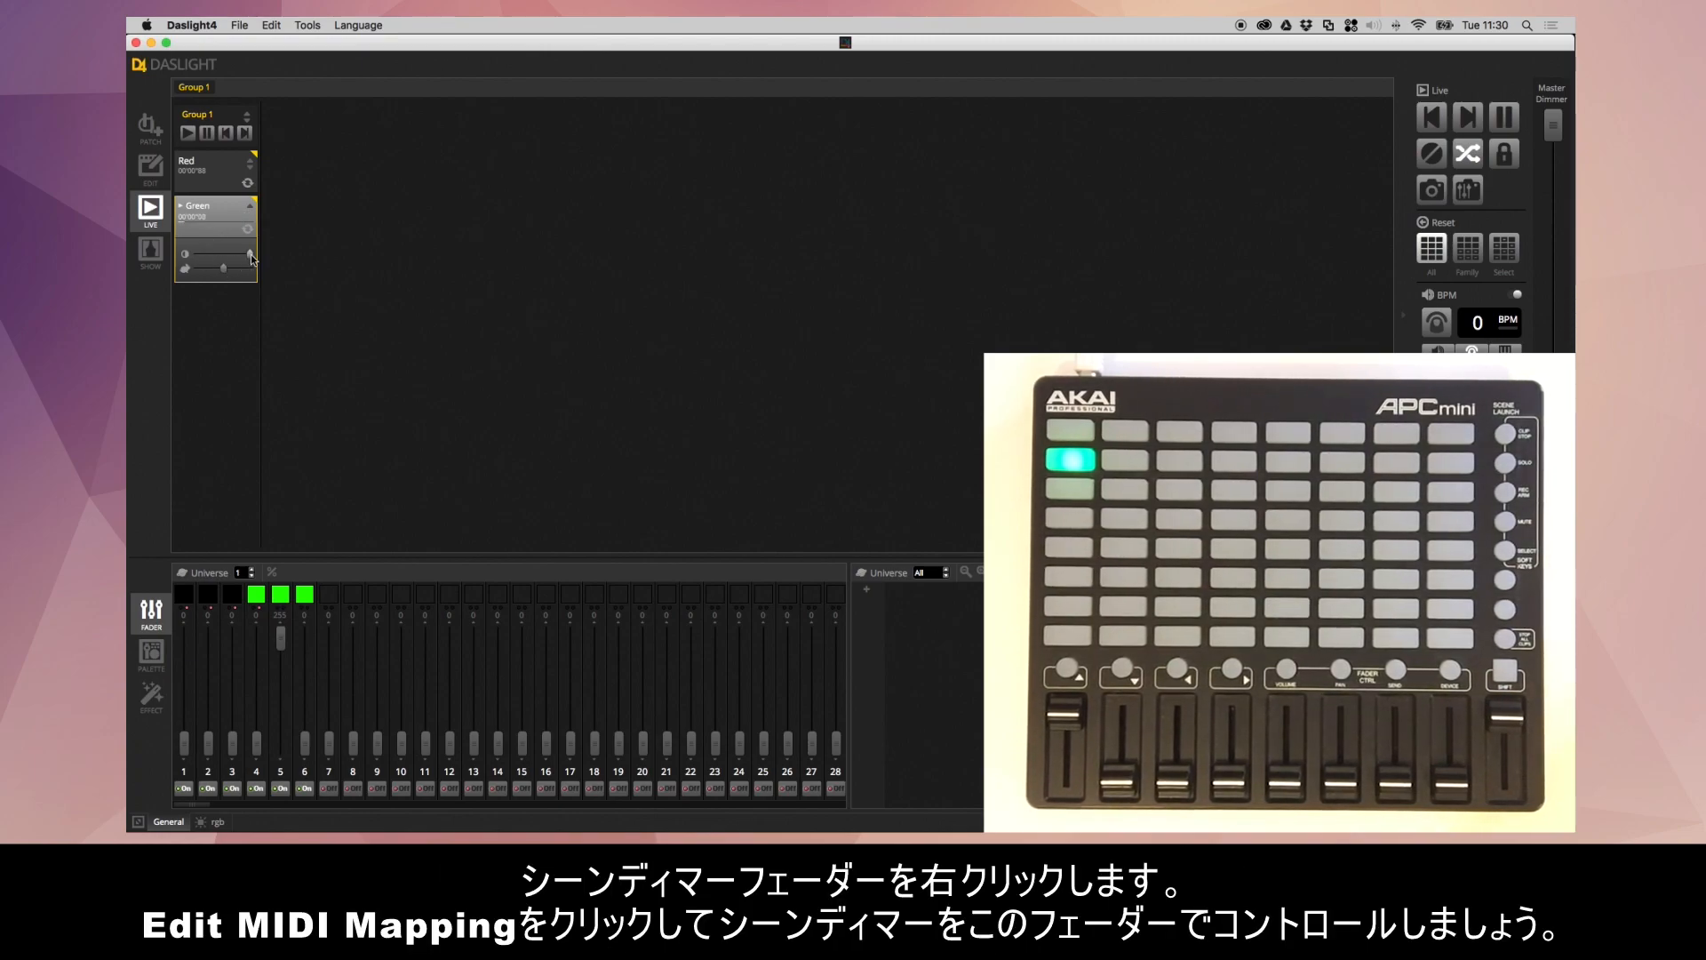
pyautogui.rightClick(251, 255)
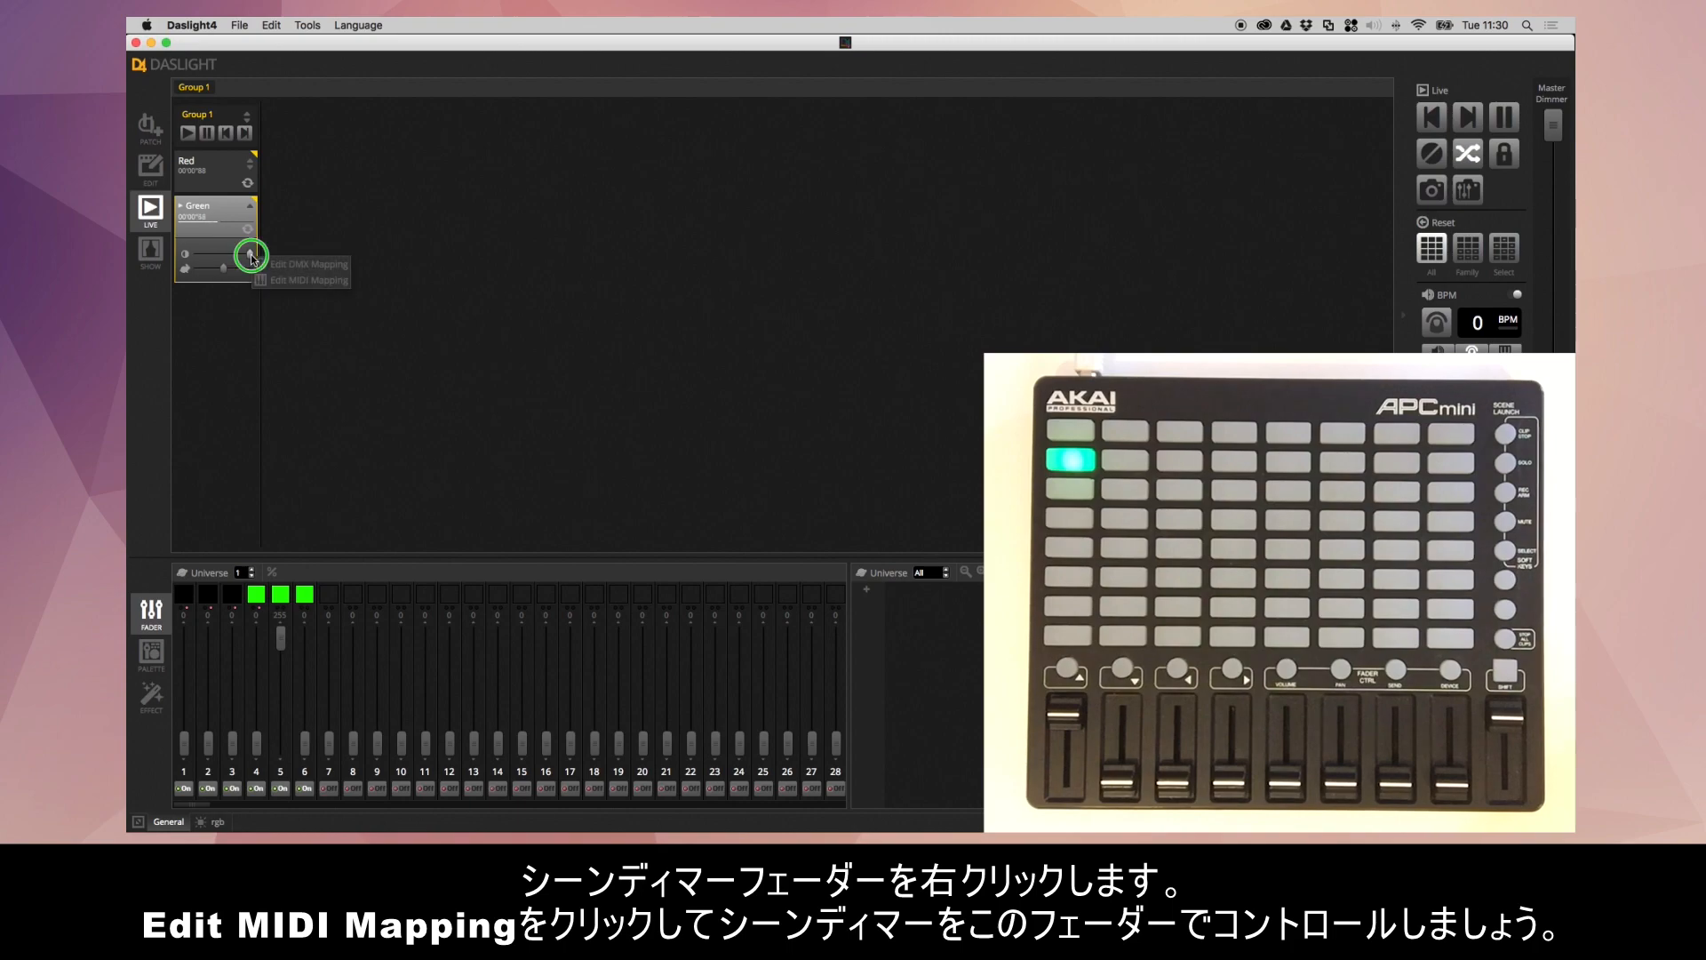
pyautogui.click(291, 280)
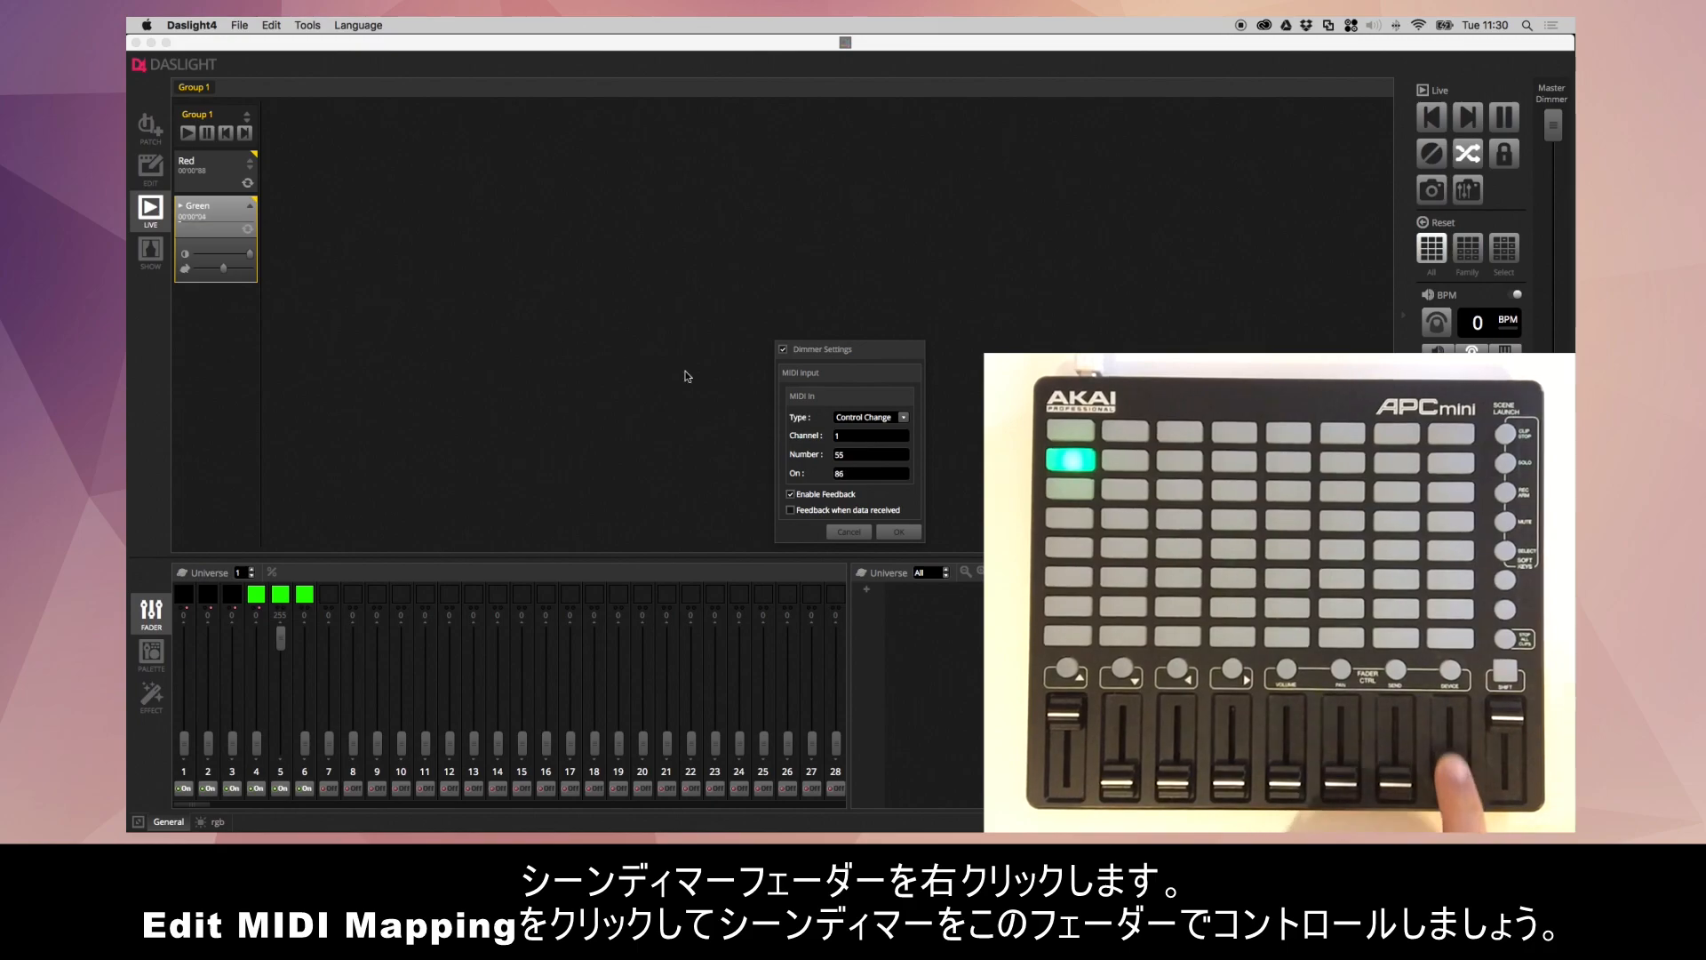
pyautogui.click(896, 530)
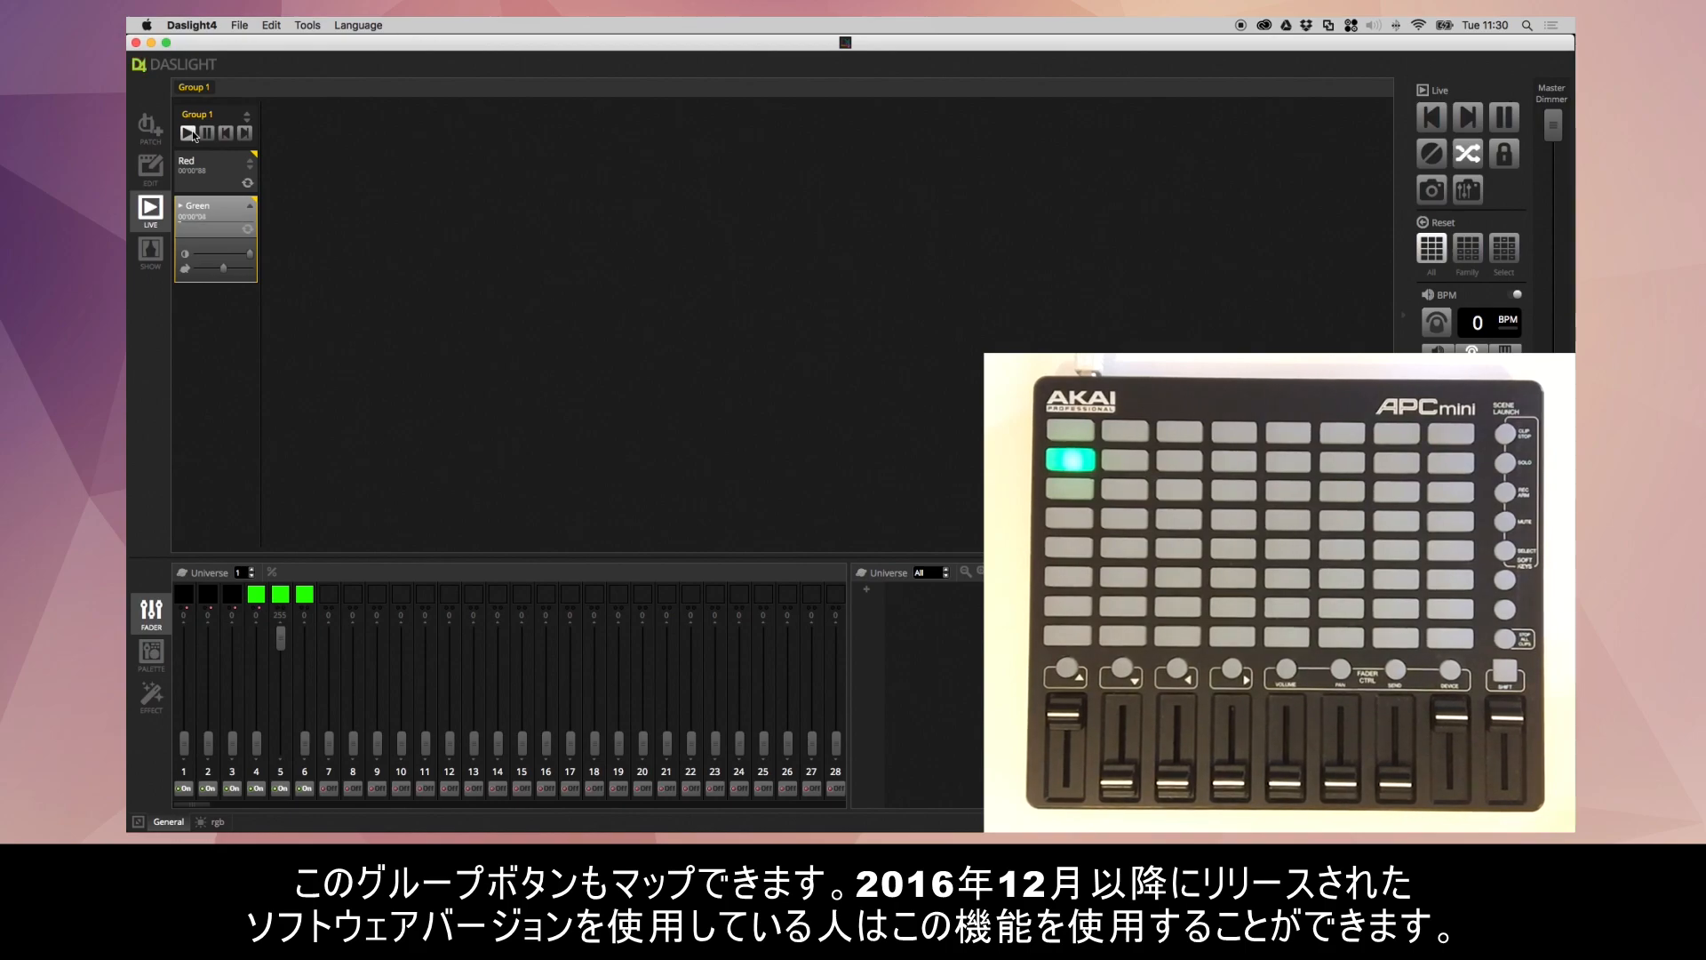
# - Map Group 1's Next control to the controller's fourth round button, note 67 on MIDI channel 1
pyautogui.rightClick(245, 134)
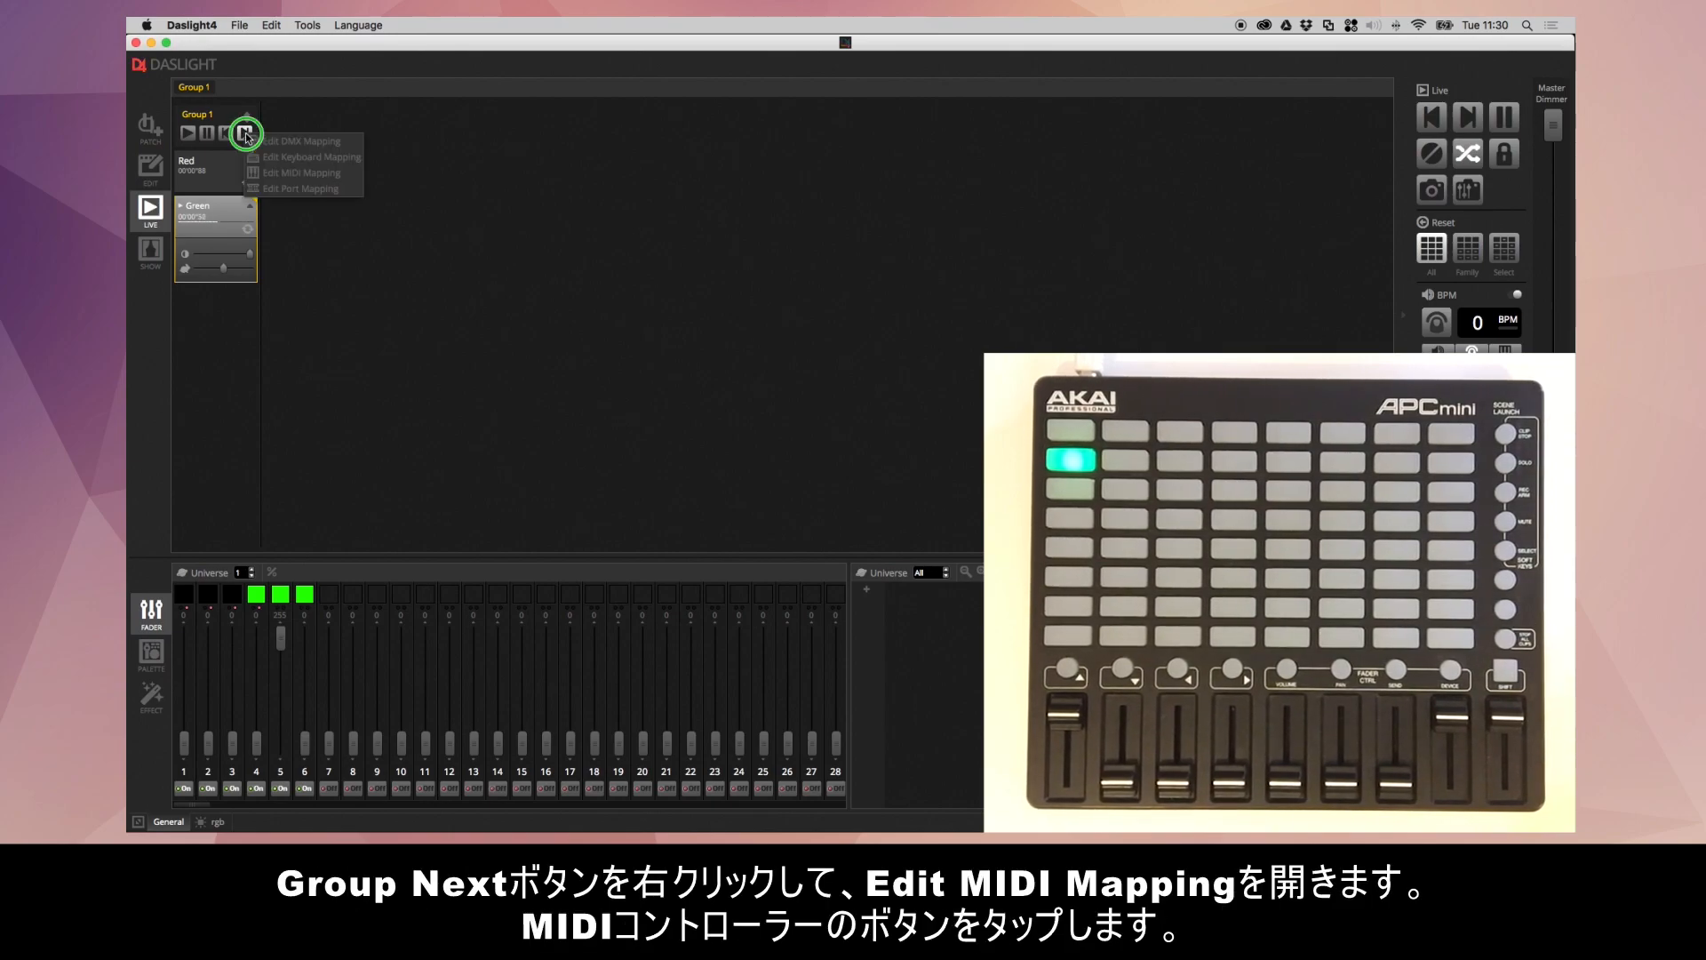
pyautogui.click(302, 174)
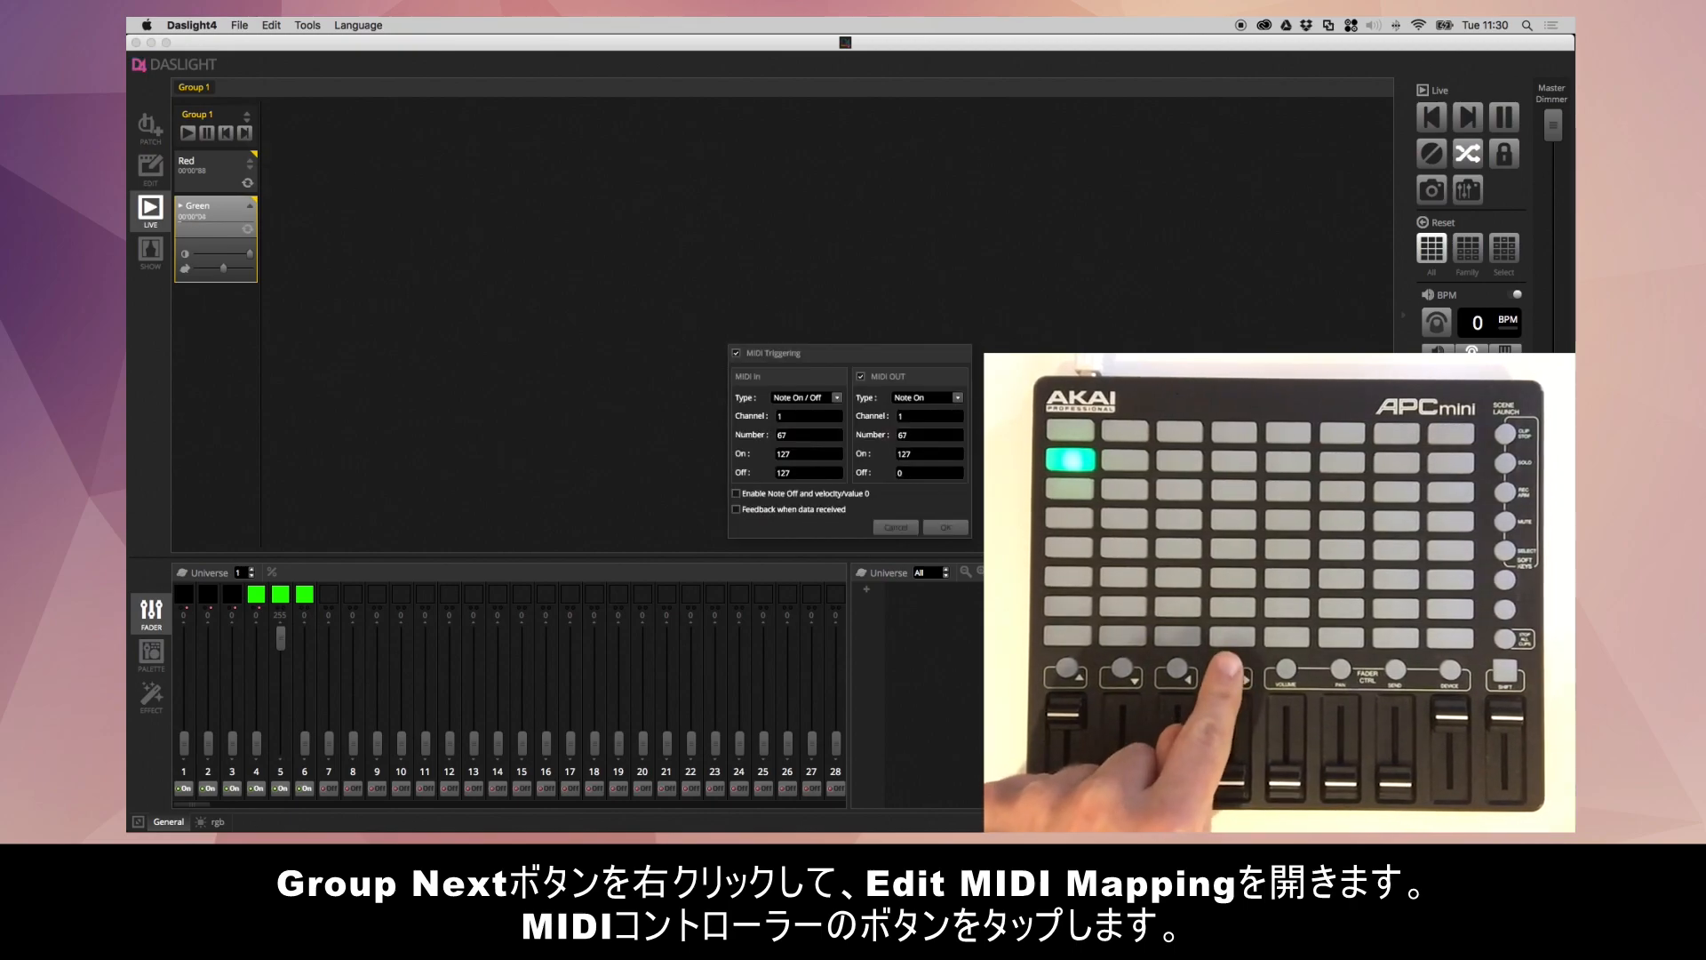
pyautogui.click(945, 527)
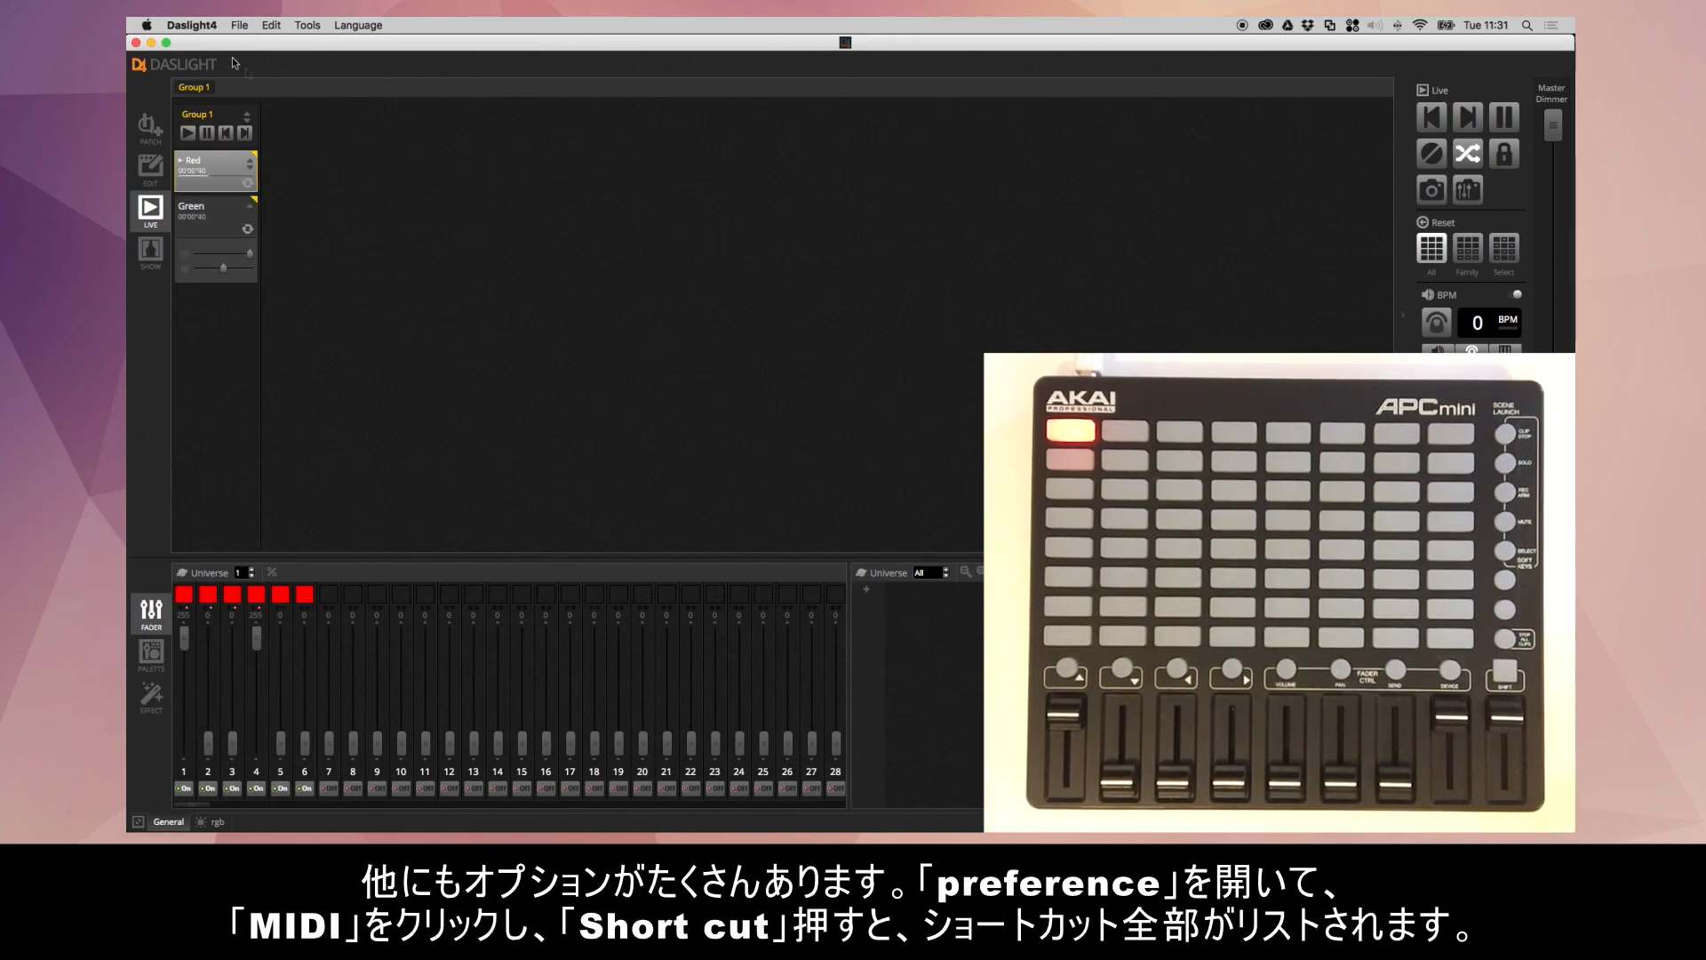
# - Open the shortcut list in the preferences and inspect the MIDI triggering settings for Blackout without changing them
pyautogui.click(208, 27)
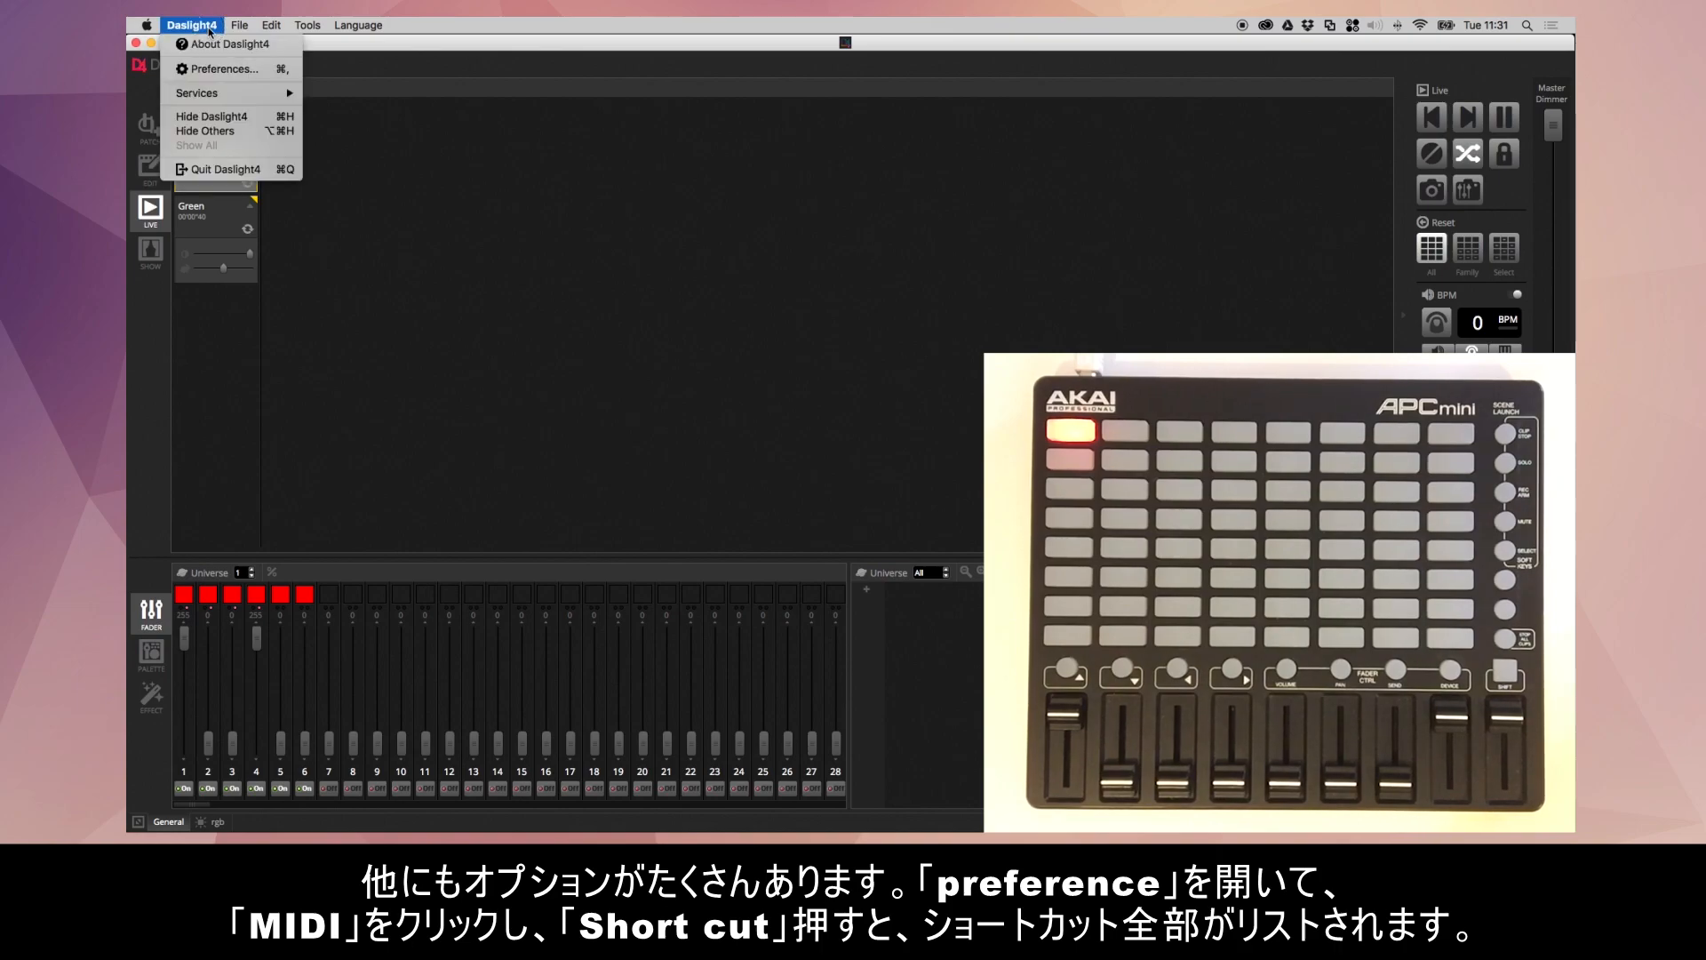
pyautogui.click(234, 71)
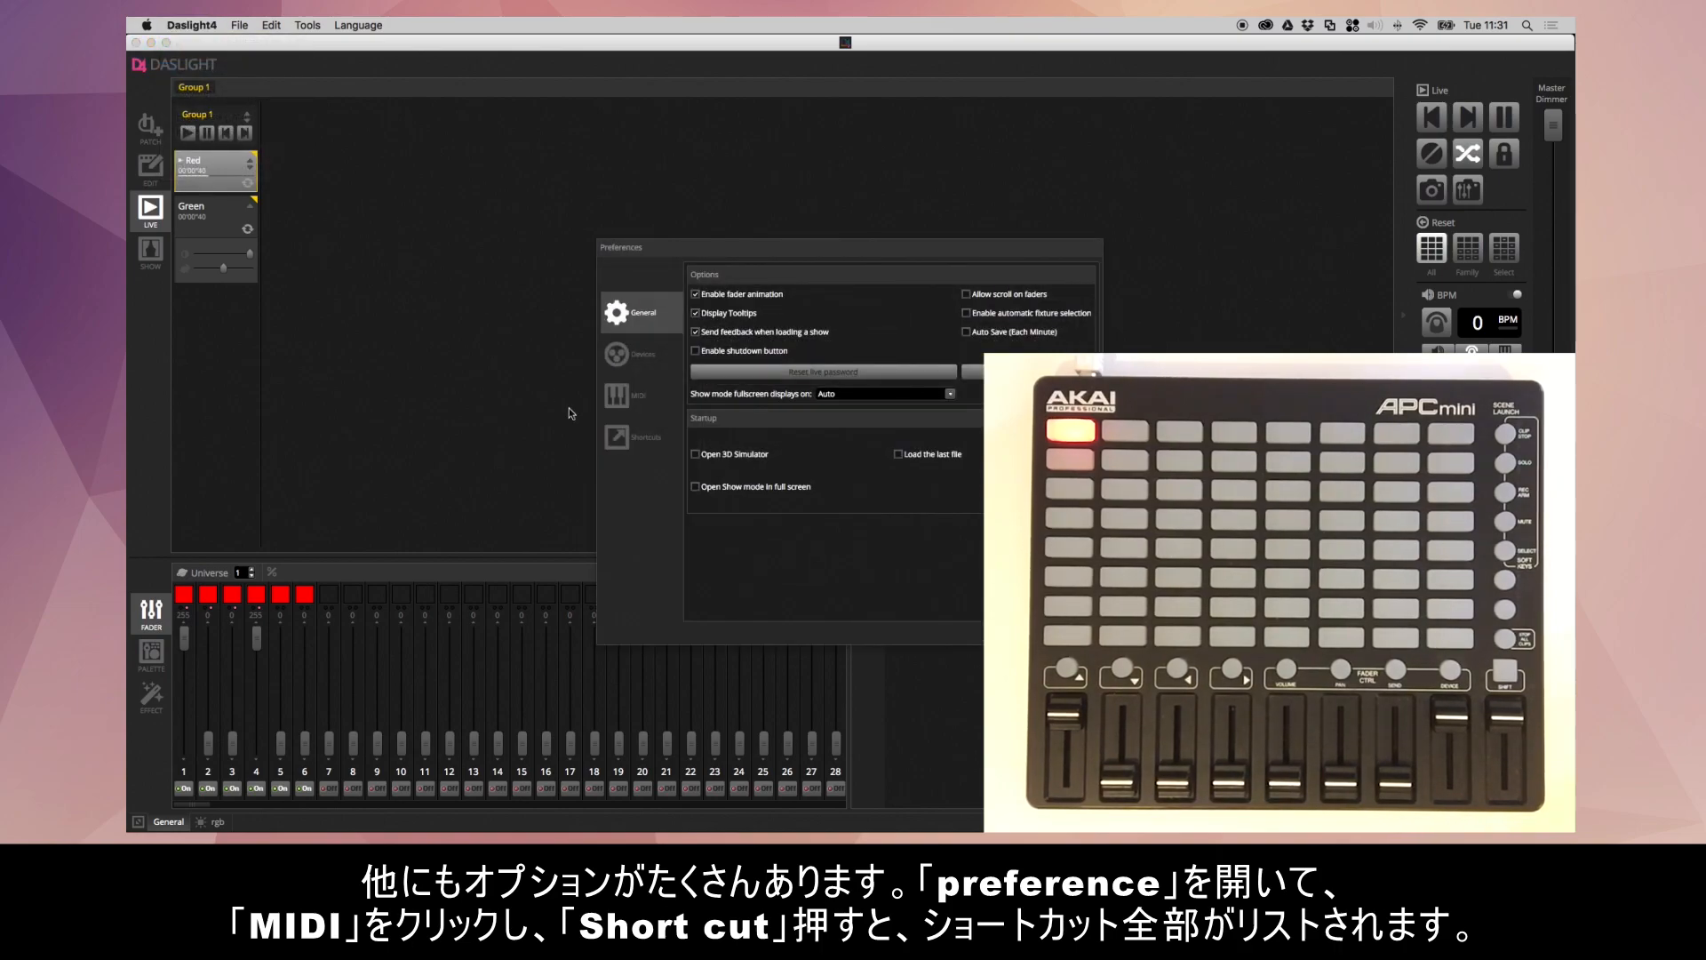
pyautogui.click(636, 396)
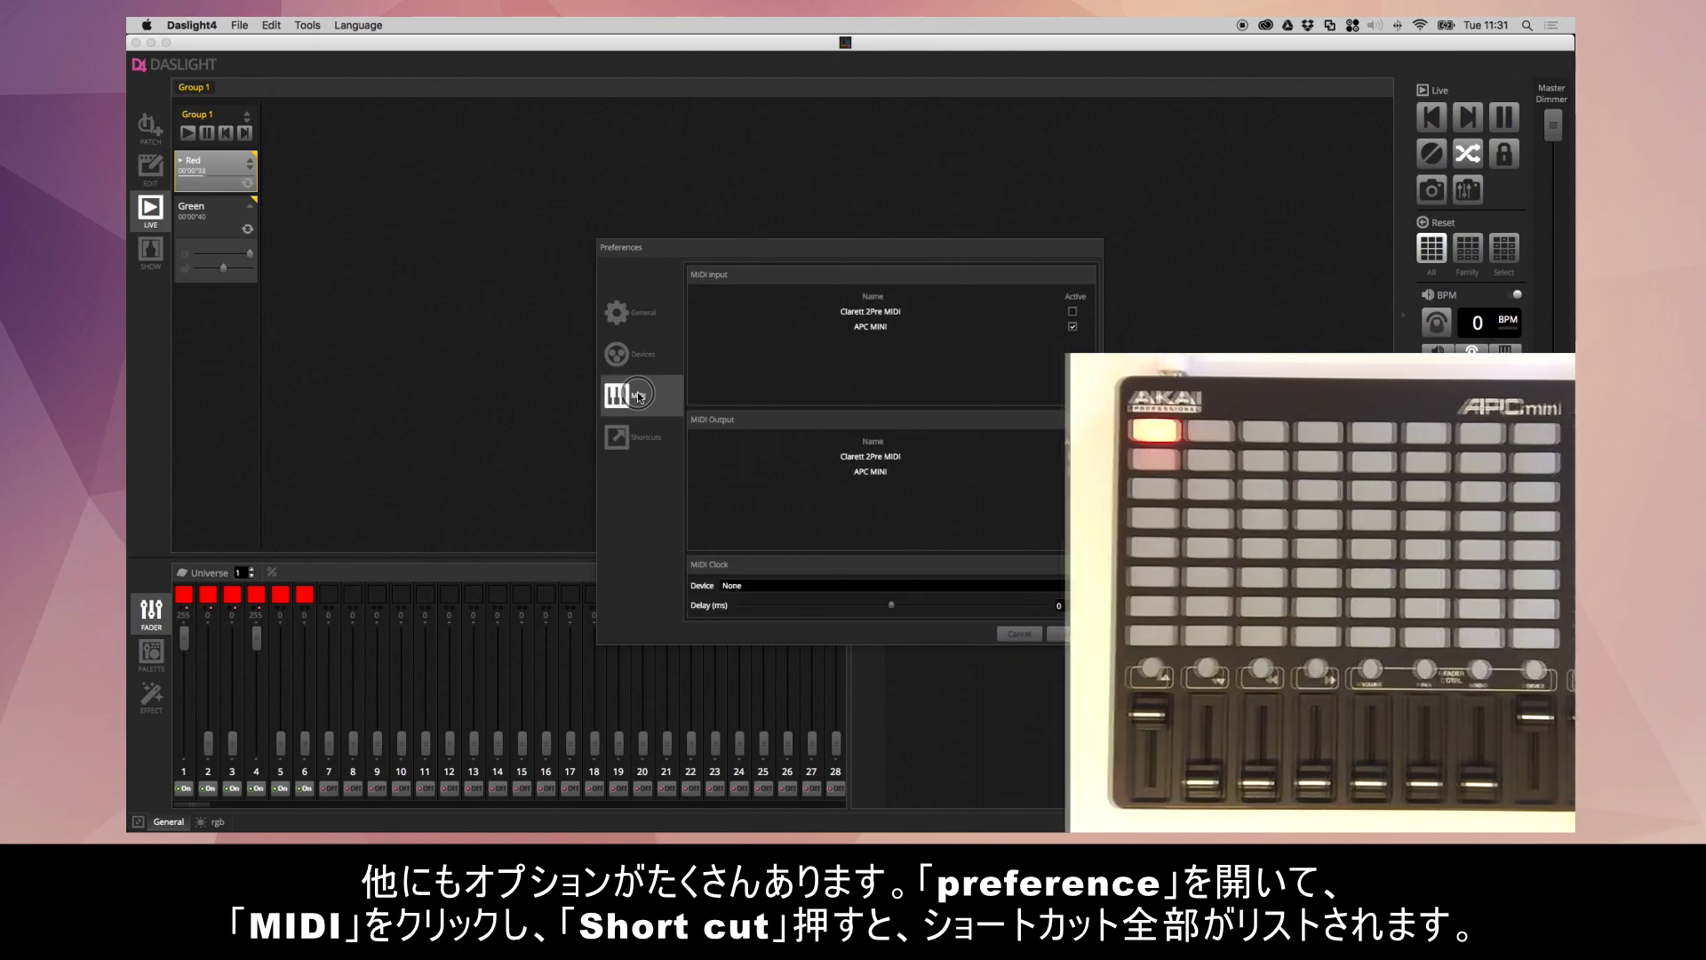
pyautogui.click(659, 435)
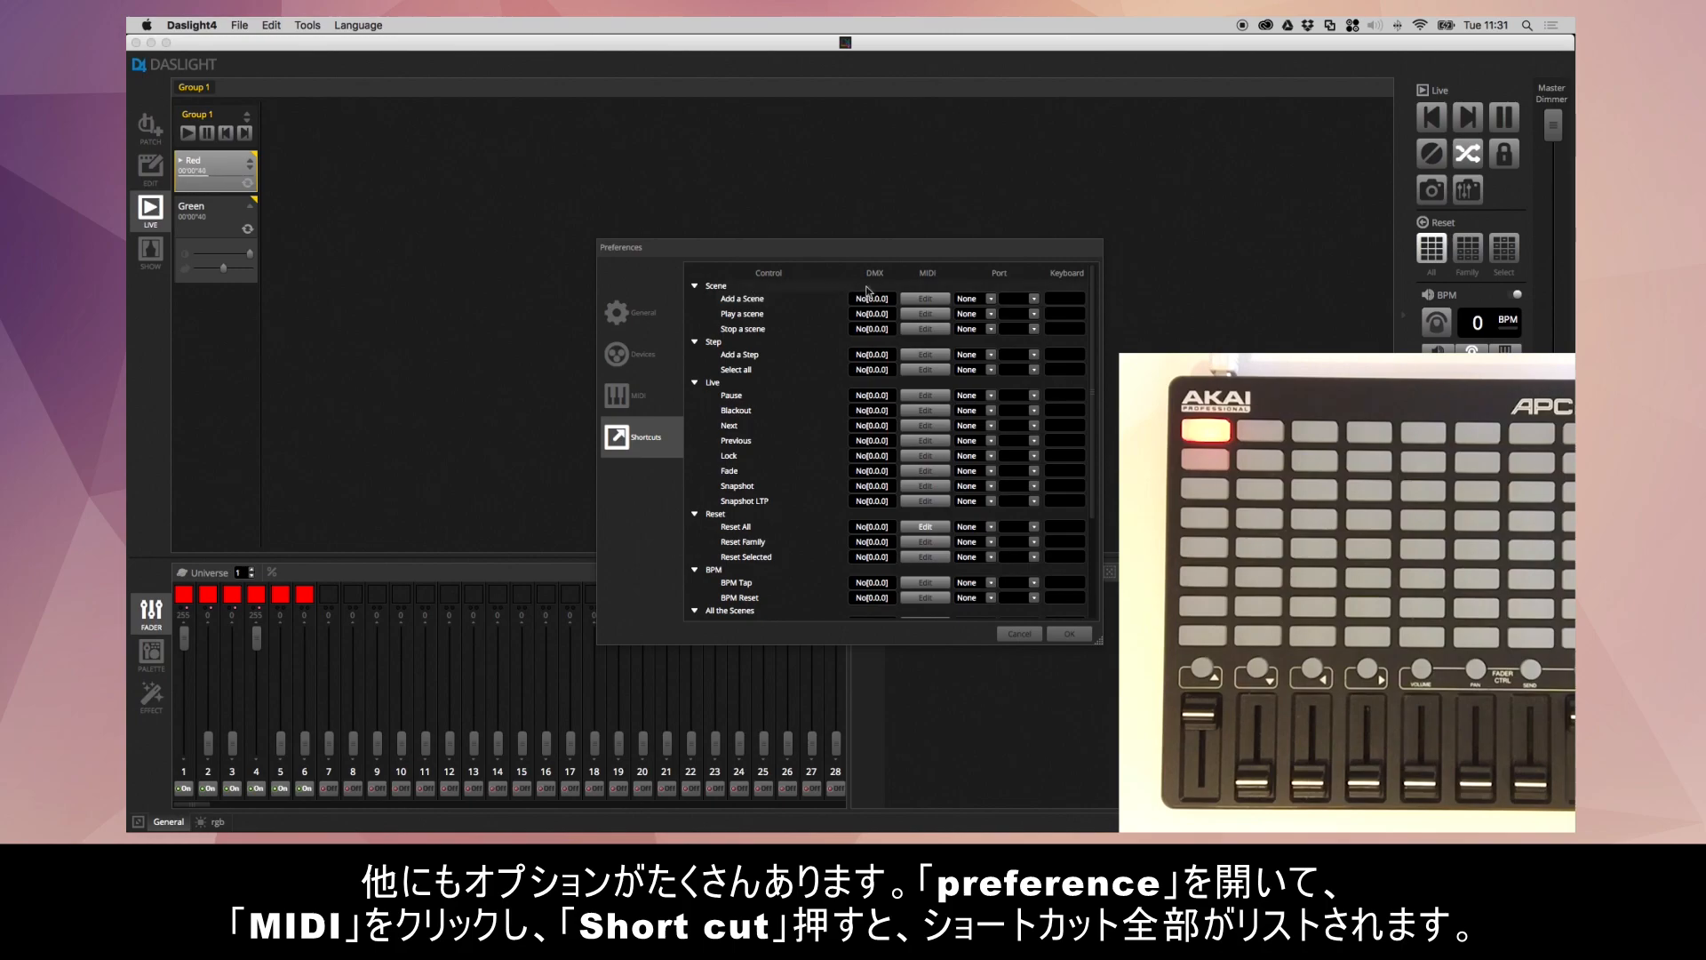
pyautogui.click(927, 412)
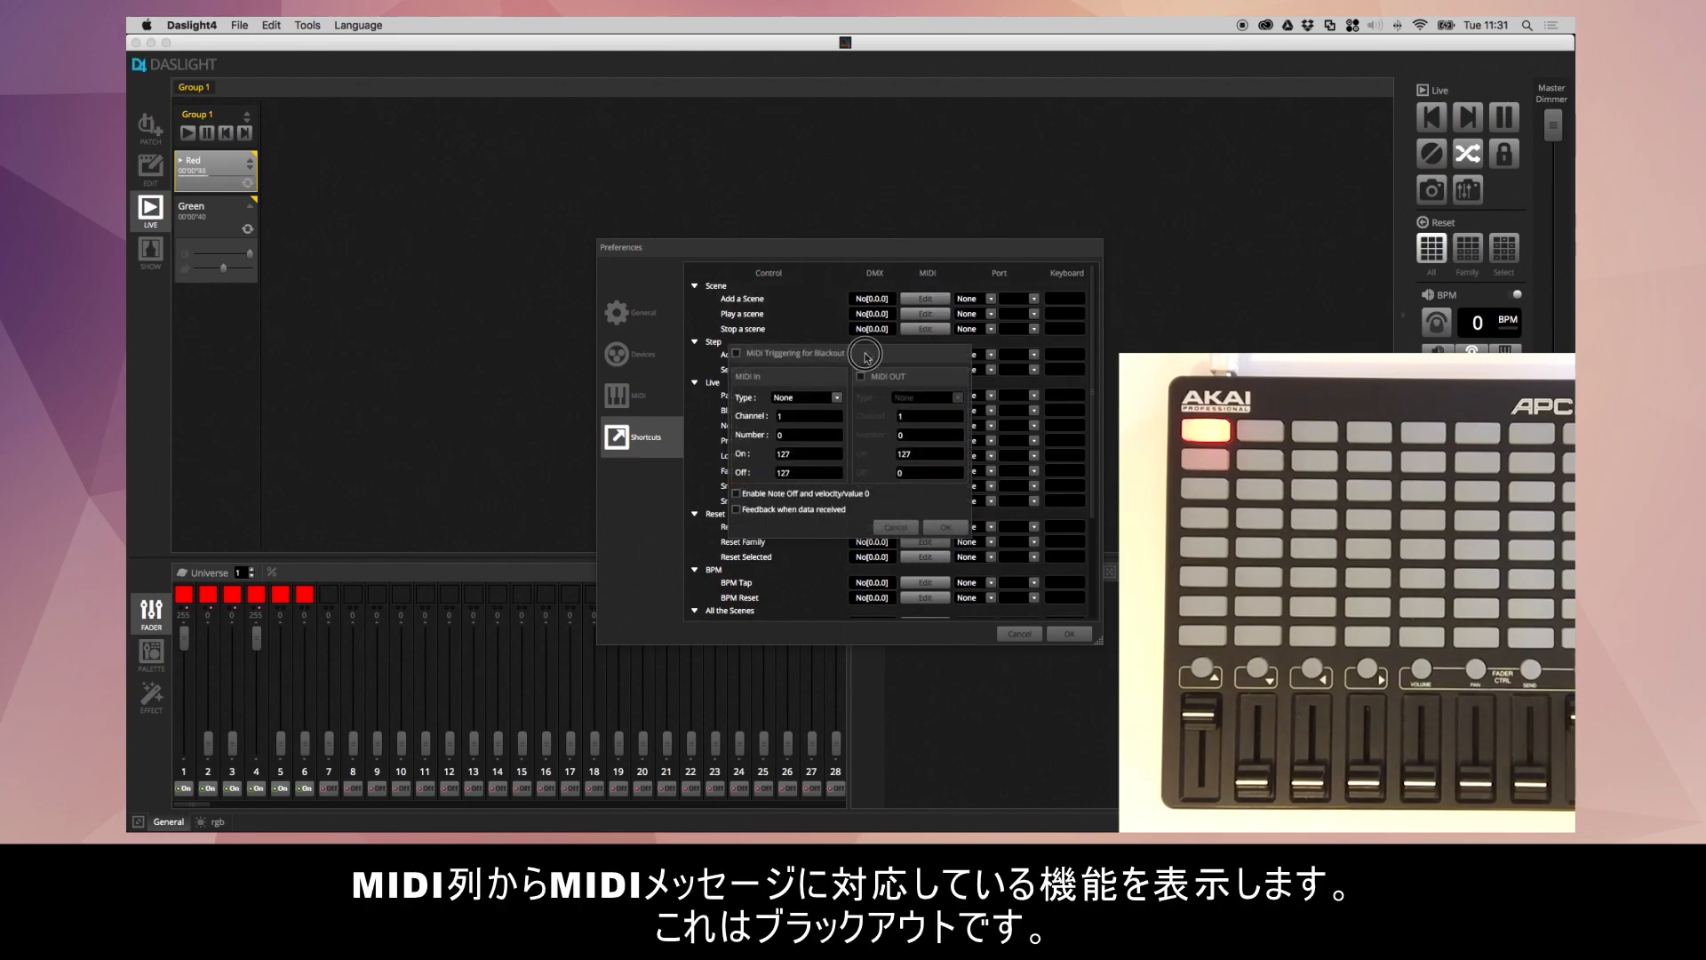
pyautogui.moveTo(864, 356); pyautogui.dragTo(966, 348)
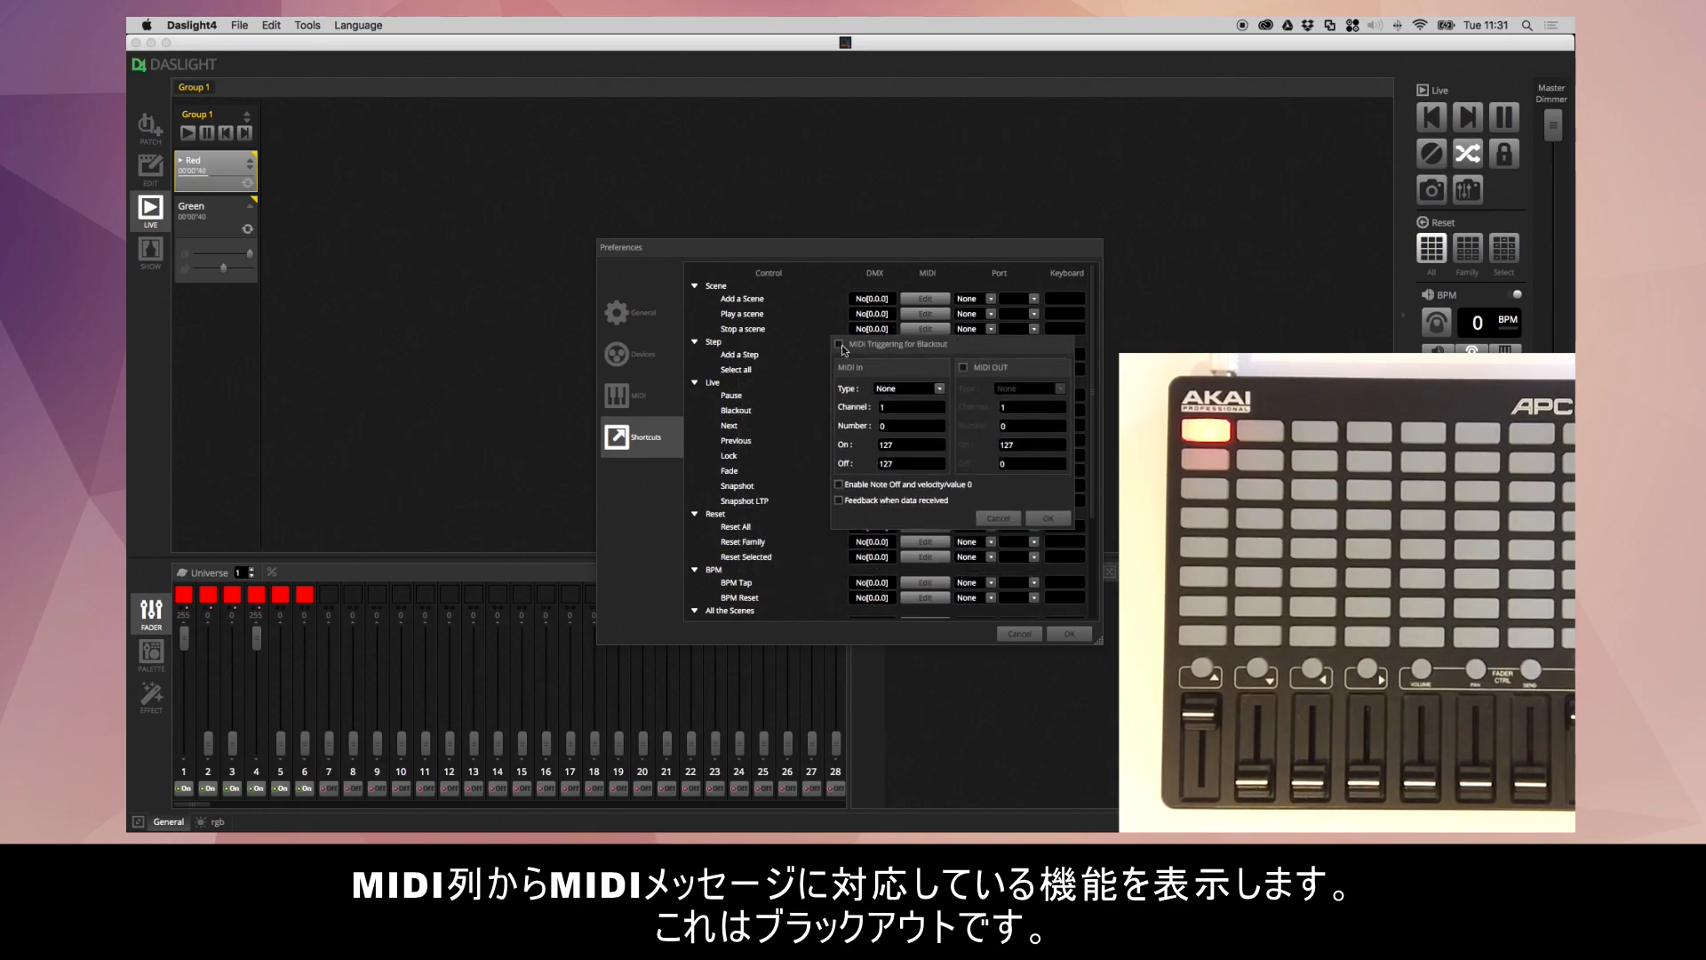
pyautogui.click(1001, 517)
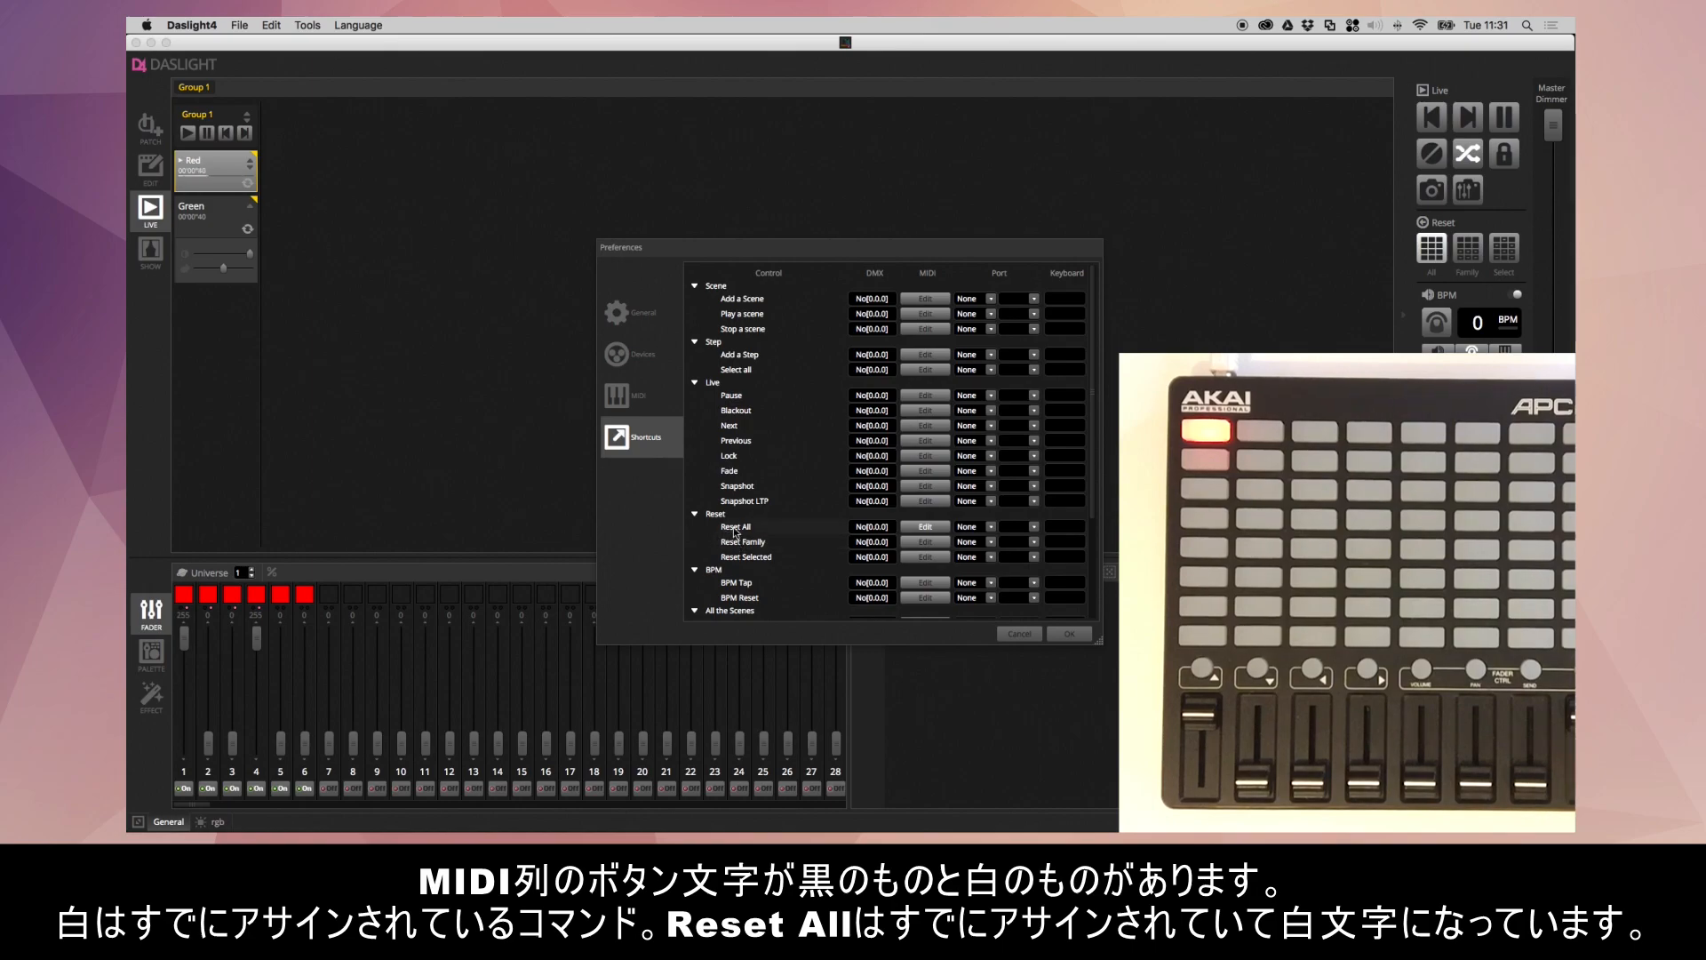
# - Examine the MIDI triggering settings of Reset All and the shortcut entries for the scenes and scene groups
pyautogui.click(924, 528)
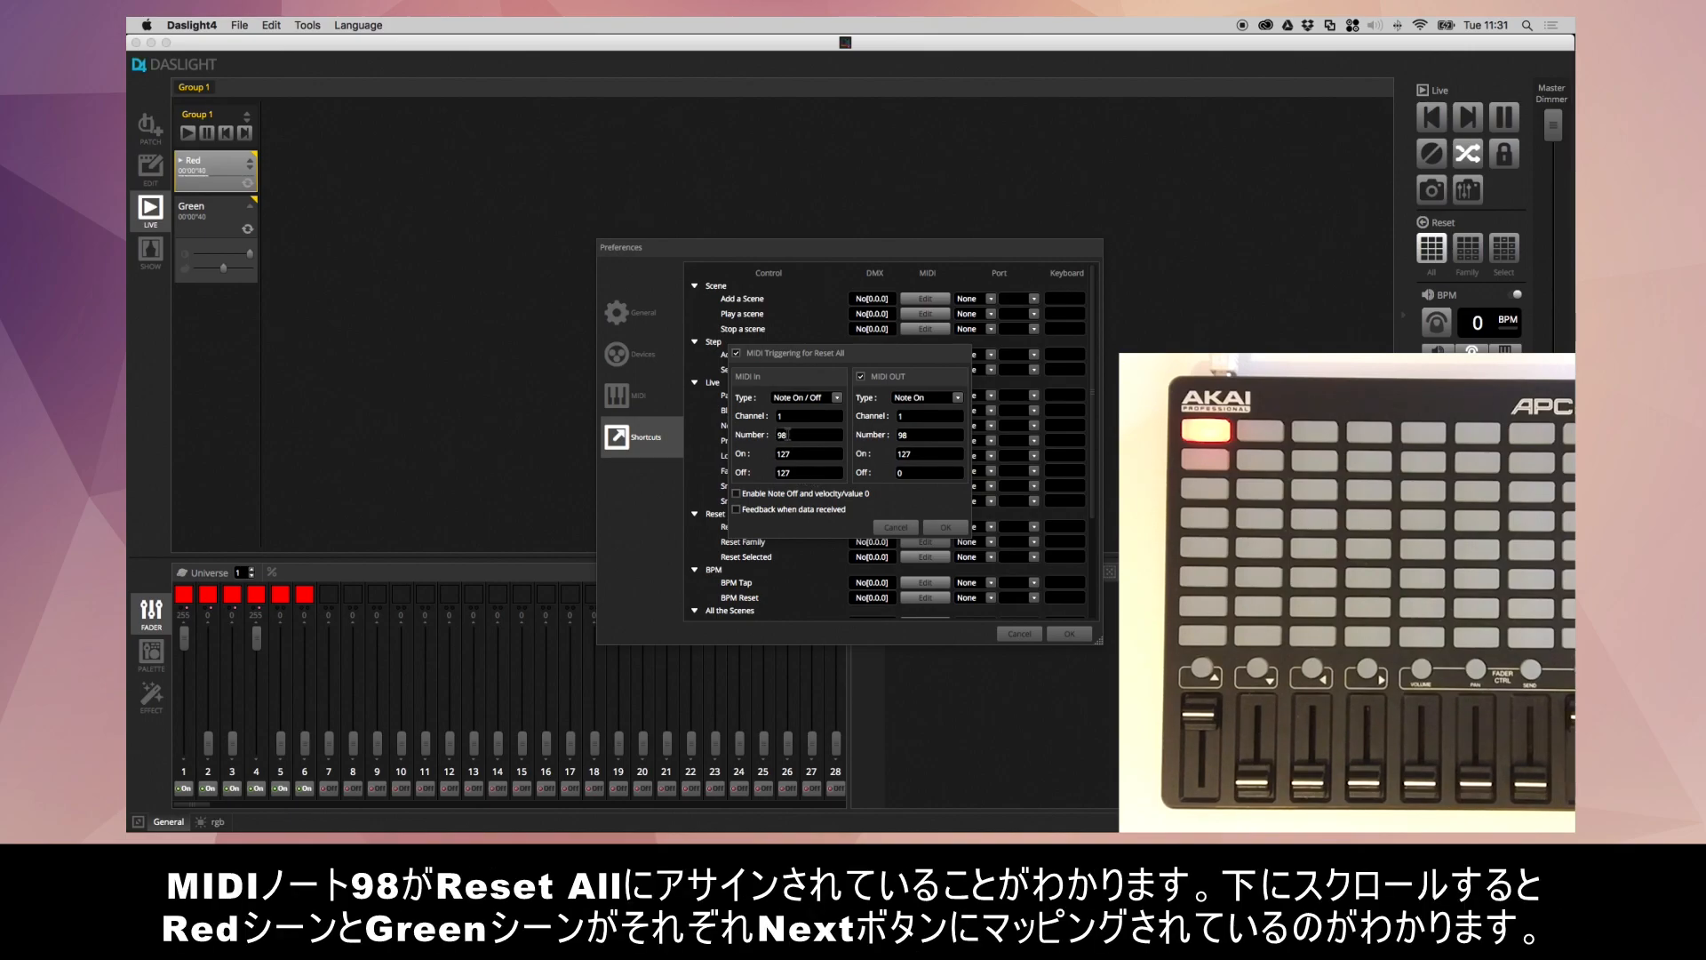
pyautogui.click(896, 527)
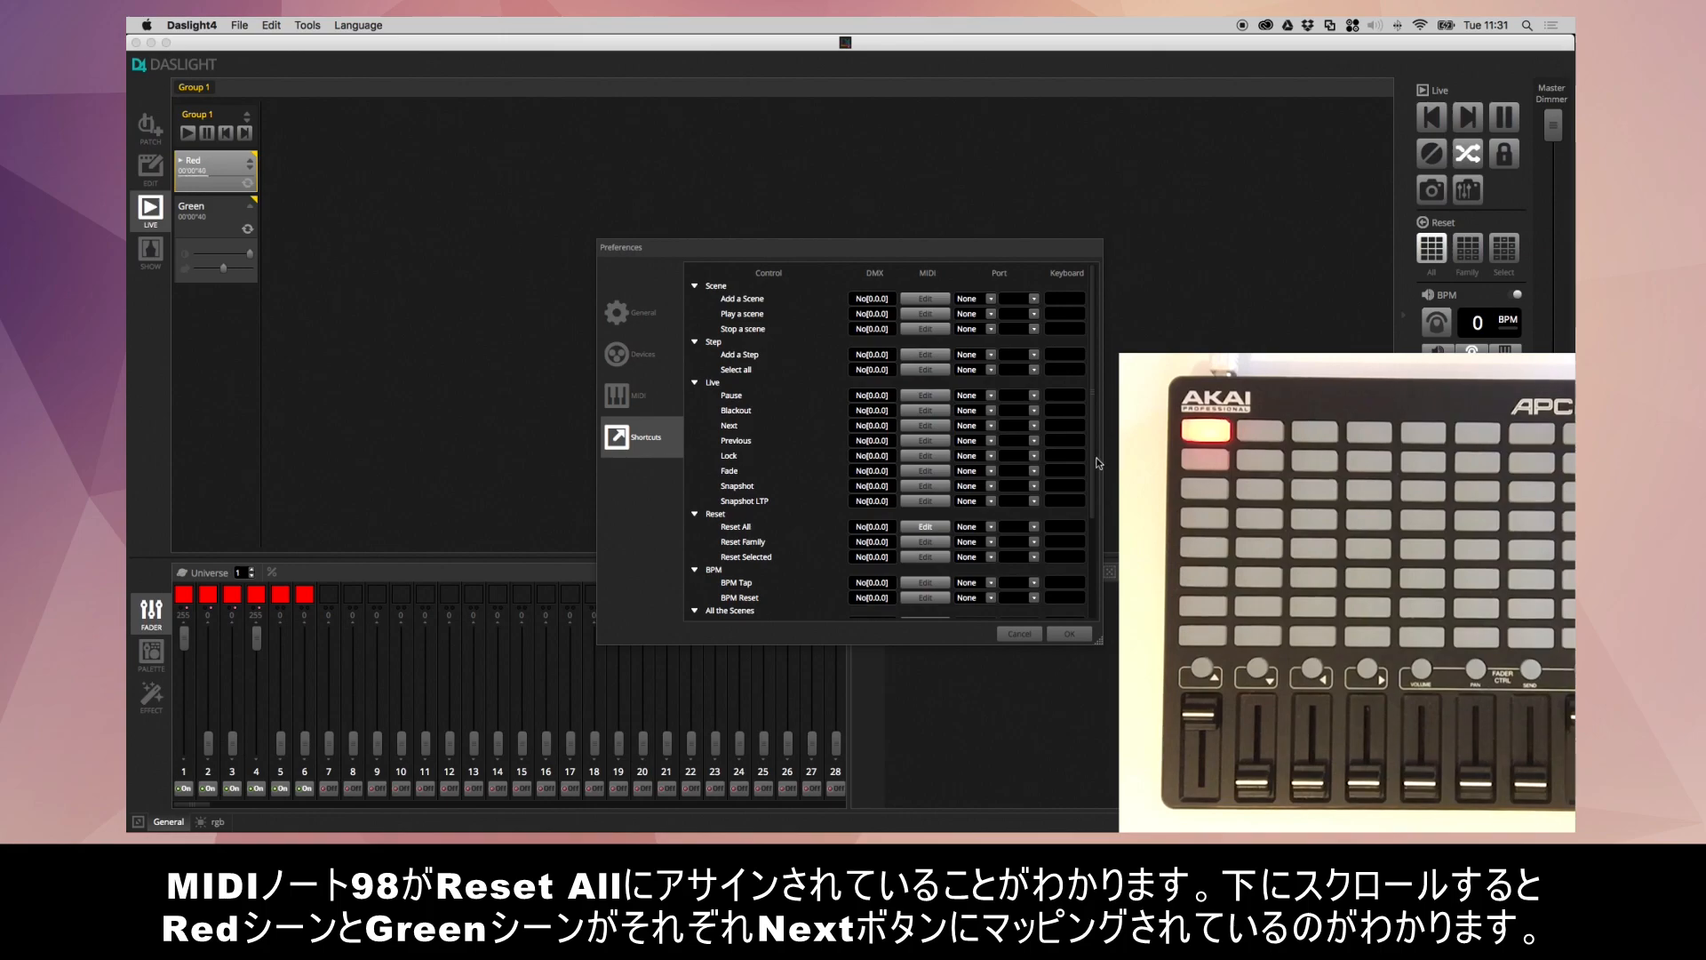
pyautogui.scroll(-5, 1091, 489)
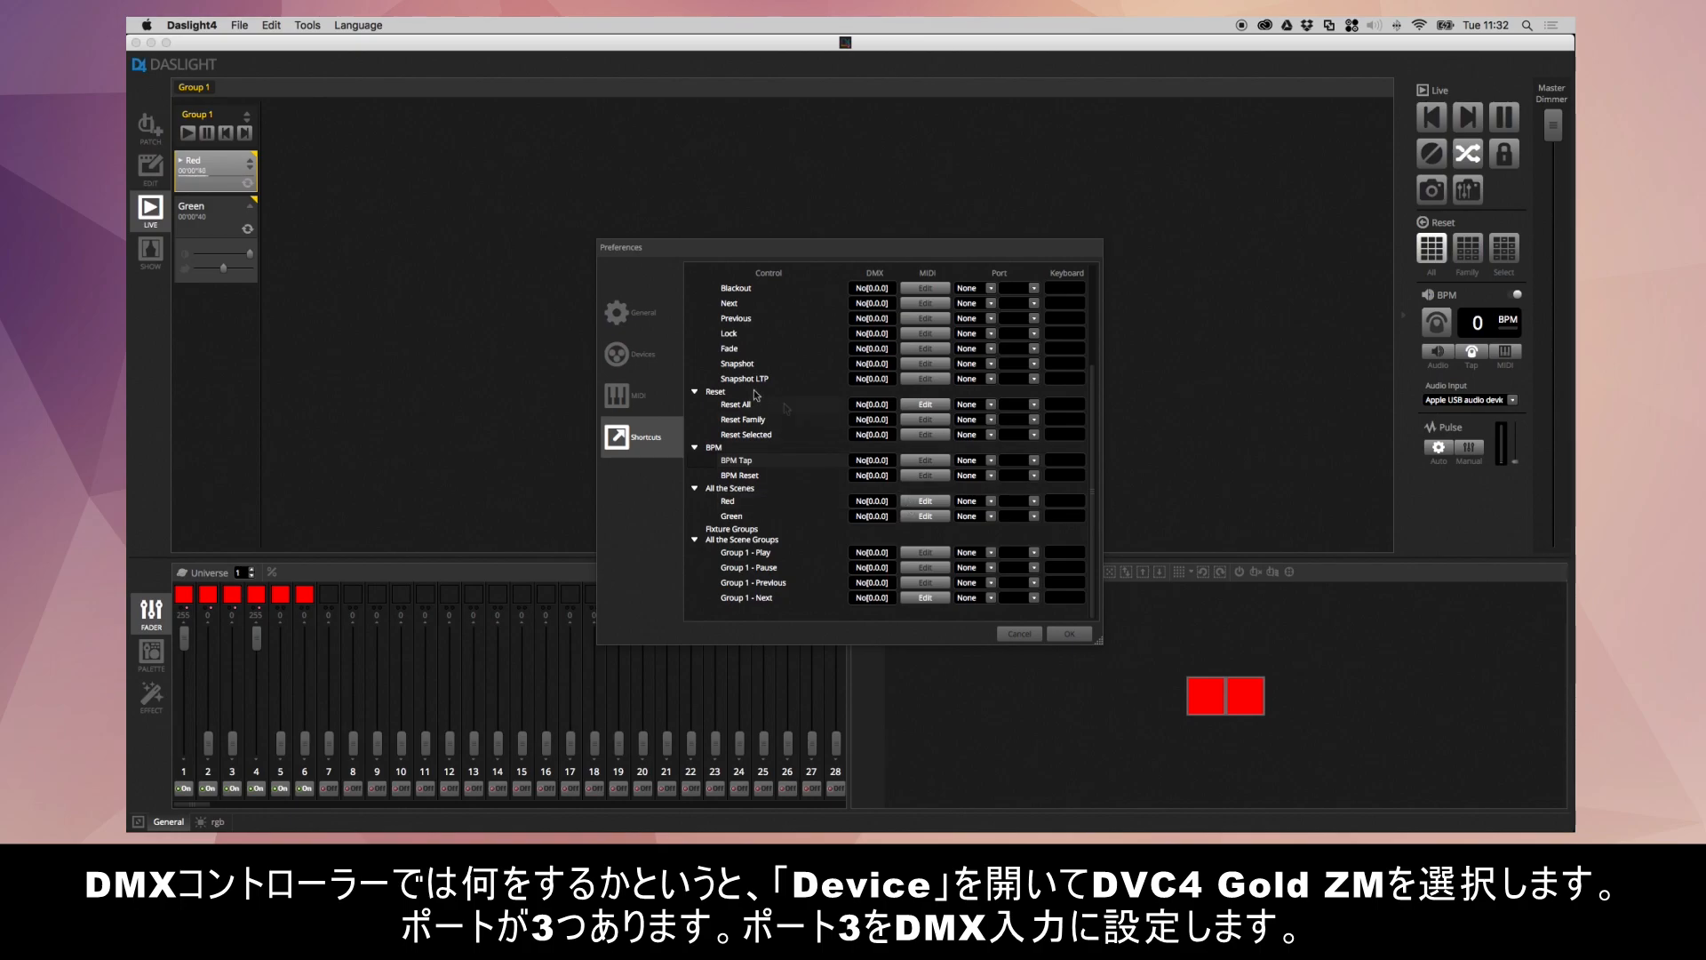
# - In the device preferences, configure port 3 of the DVC4 GOLD ZM as an input assigned to Input 1
pyautogui.click(663, 360)
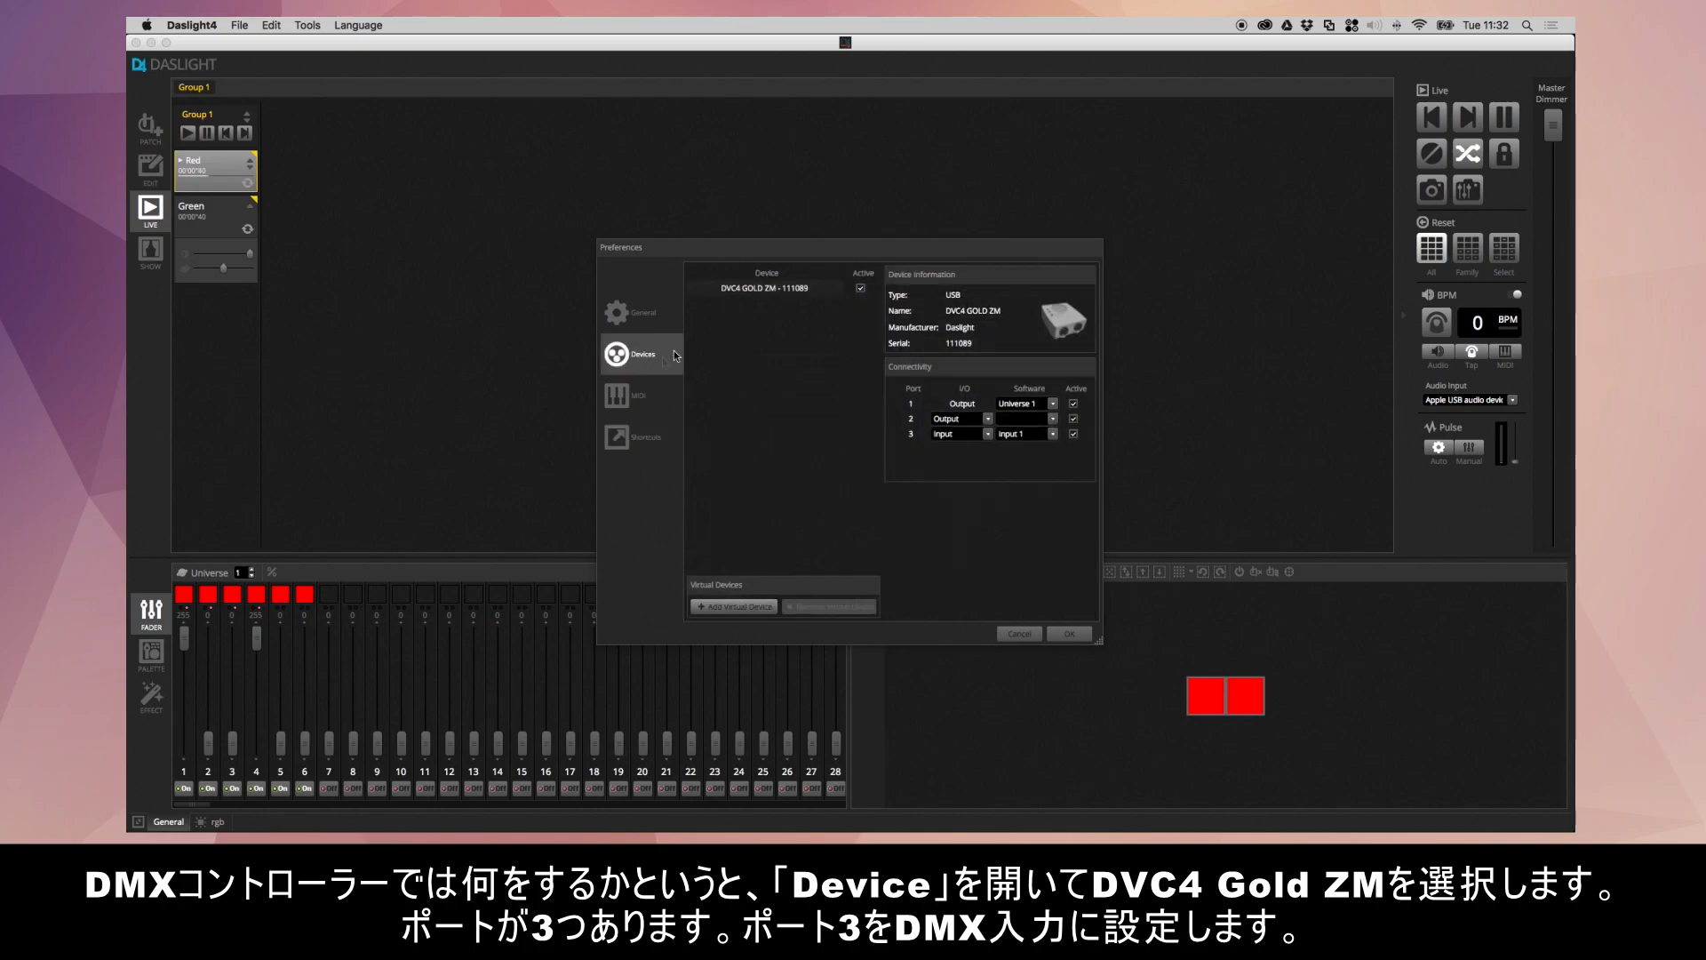
pyautogui.click(754, 287)
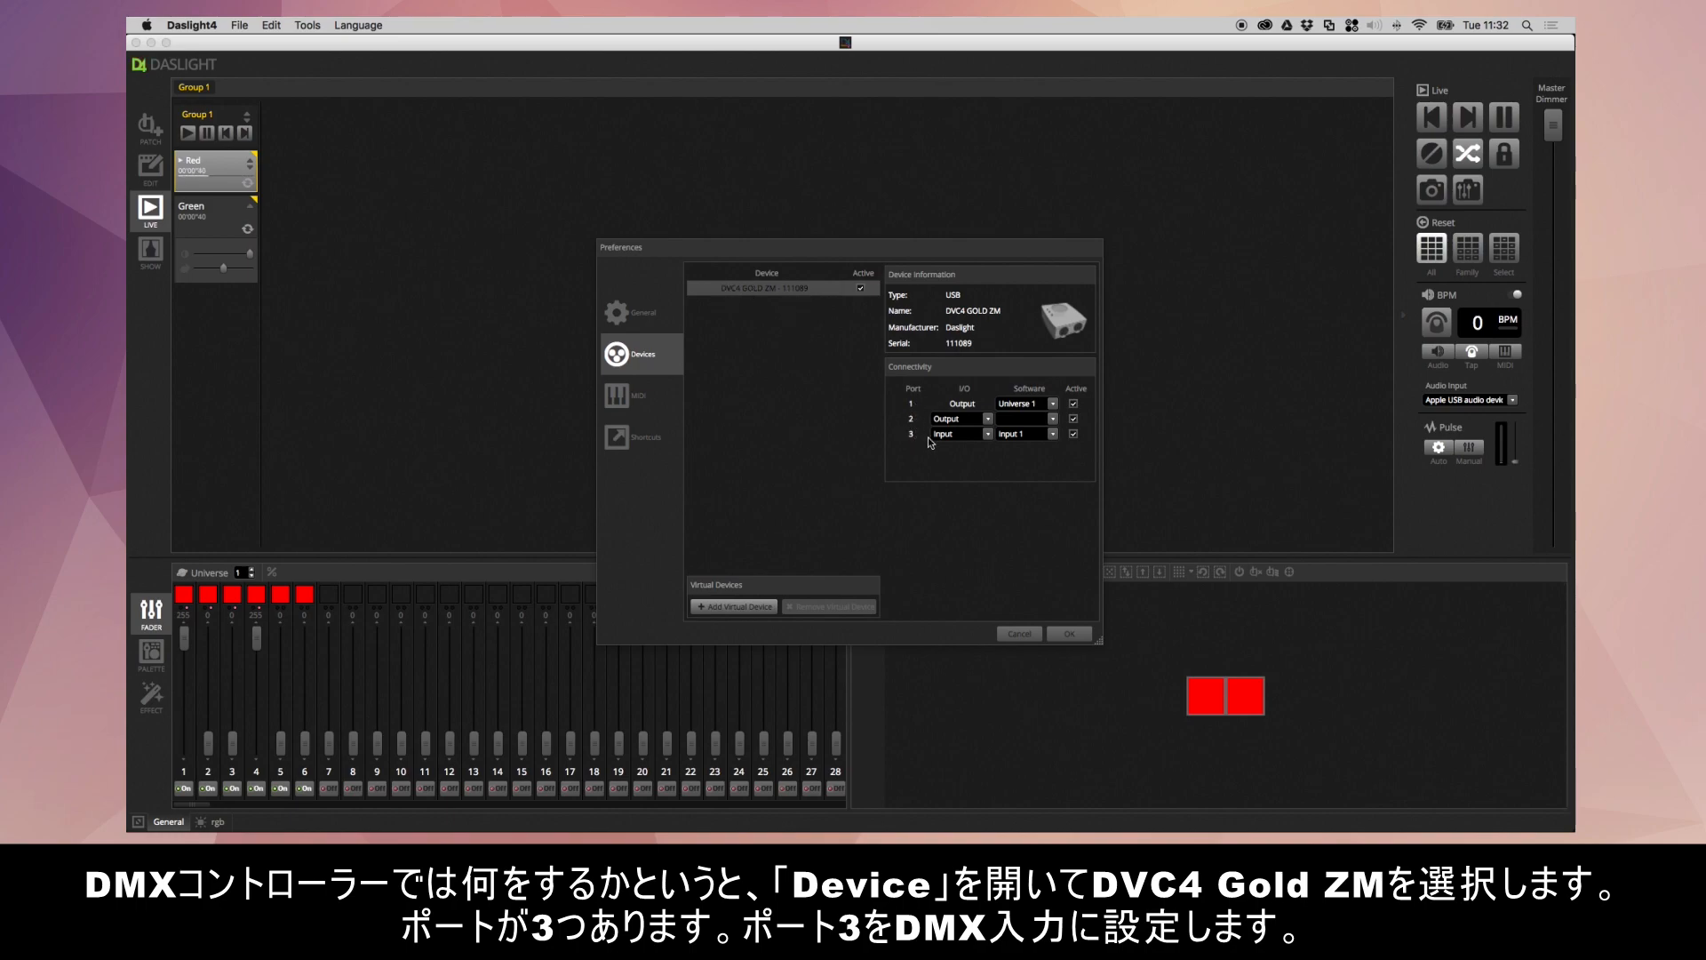
pyautogui.click(979, 439)
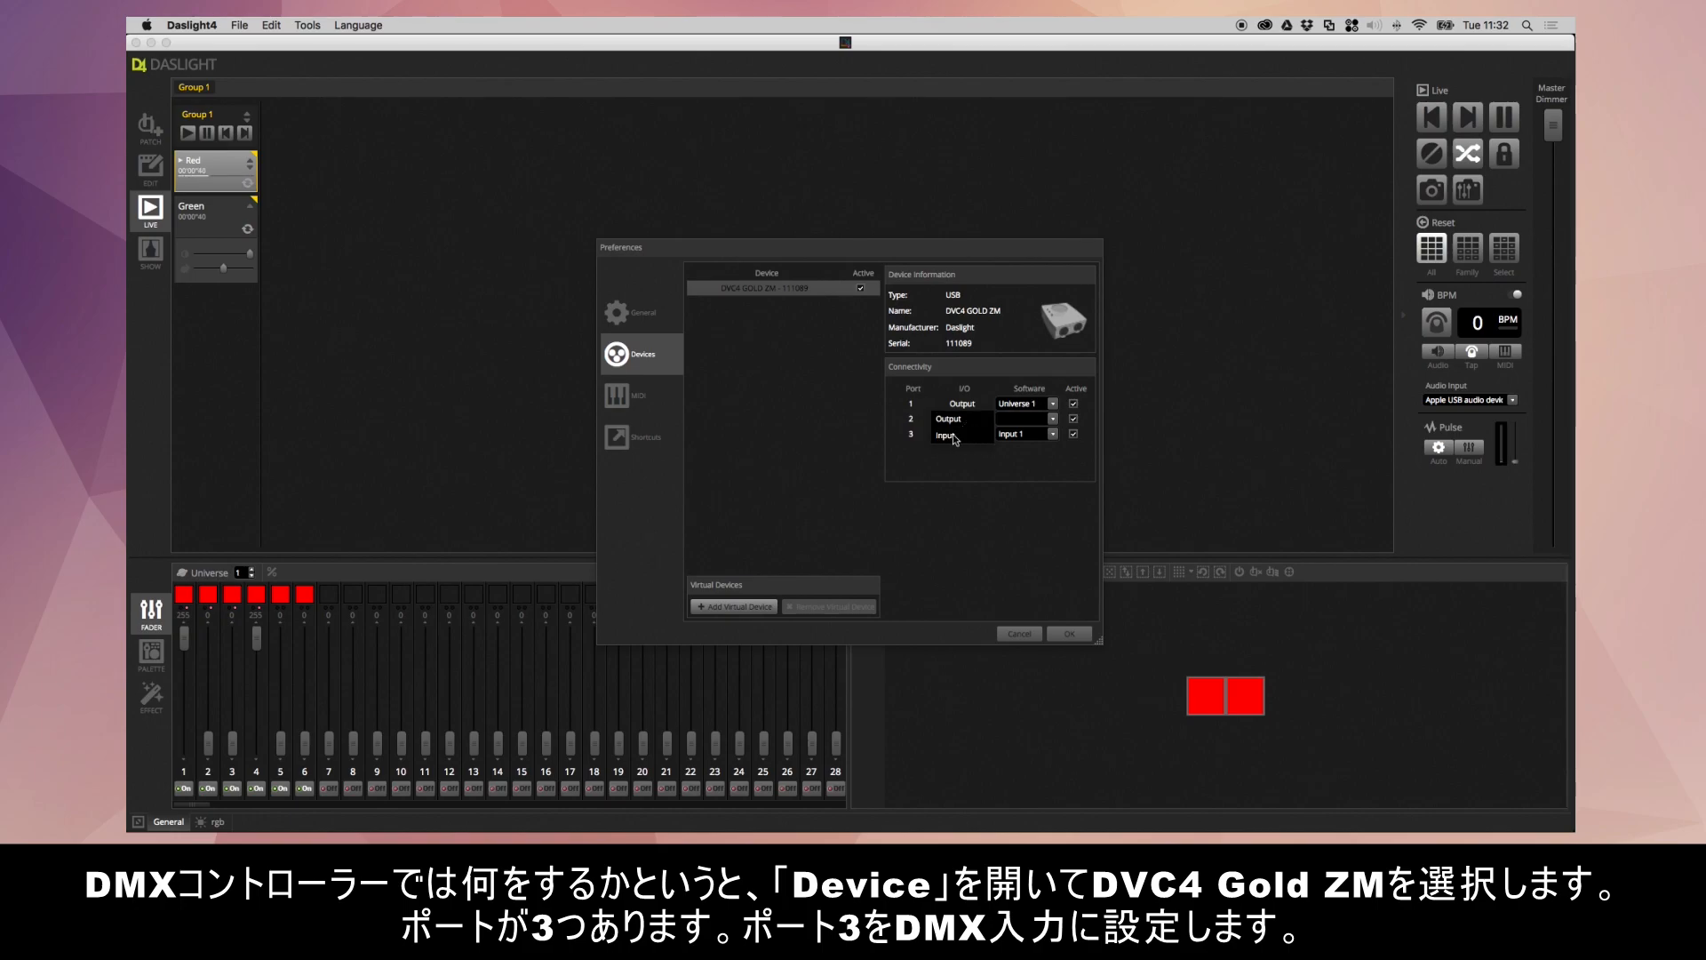
pyautogui.click(938, 436)
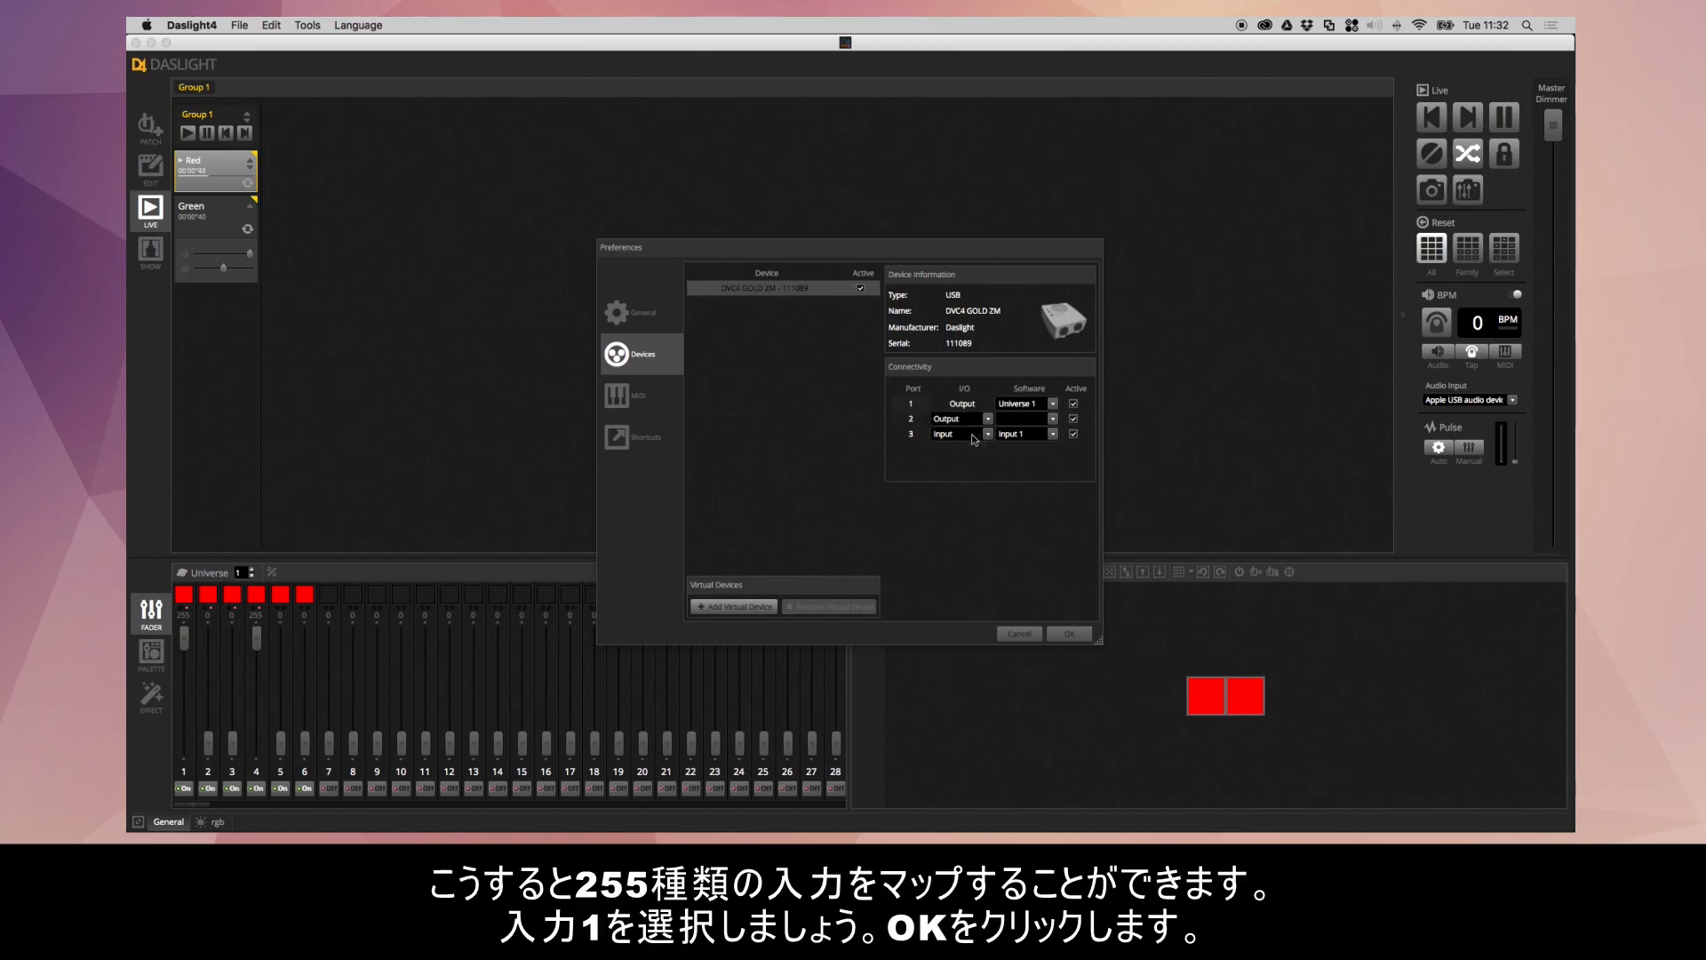
pyautogui.click(1023, 439)
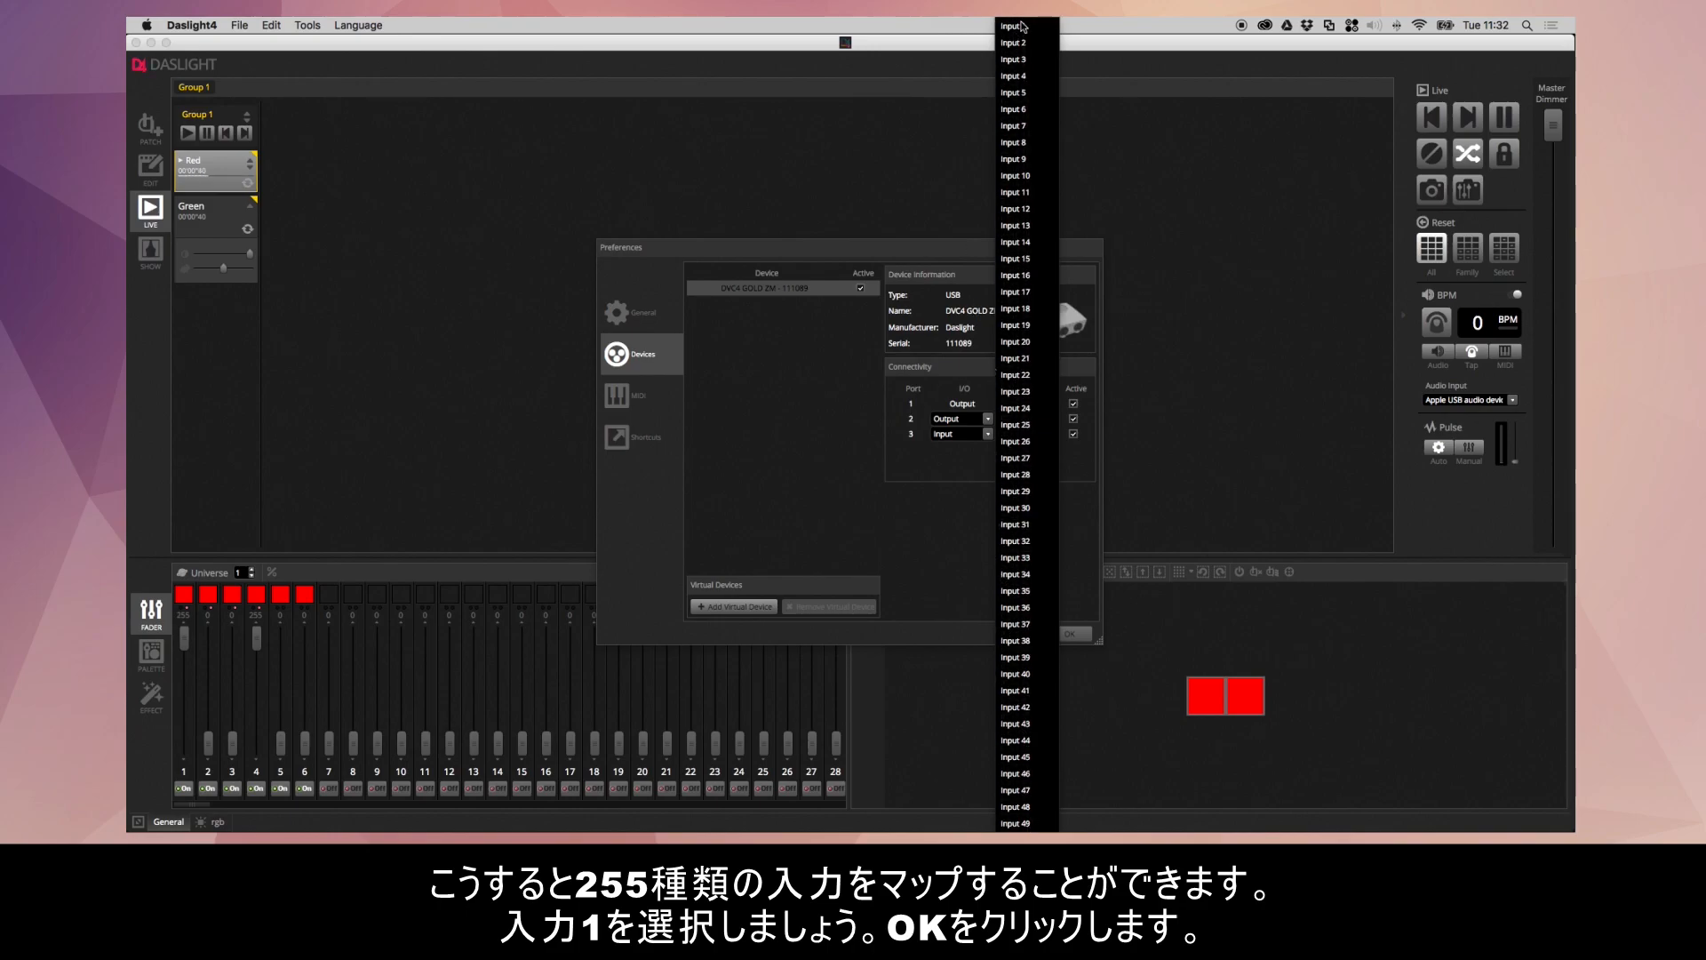
pyautogui.click(1020, 27)
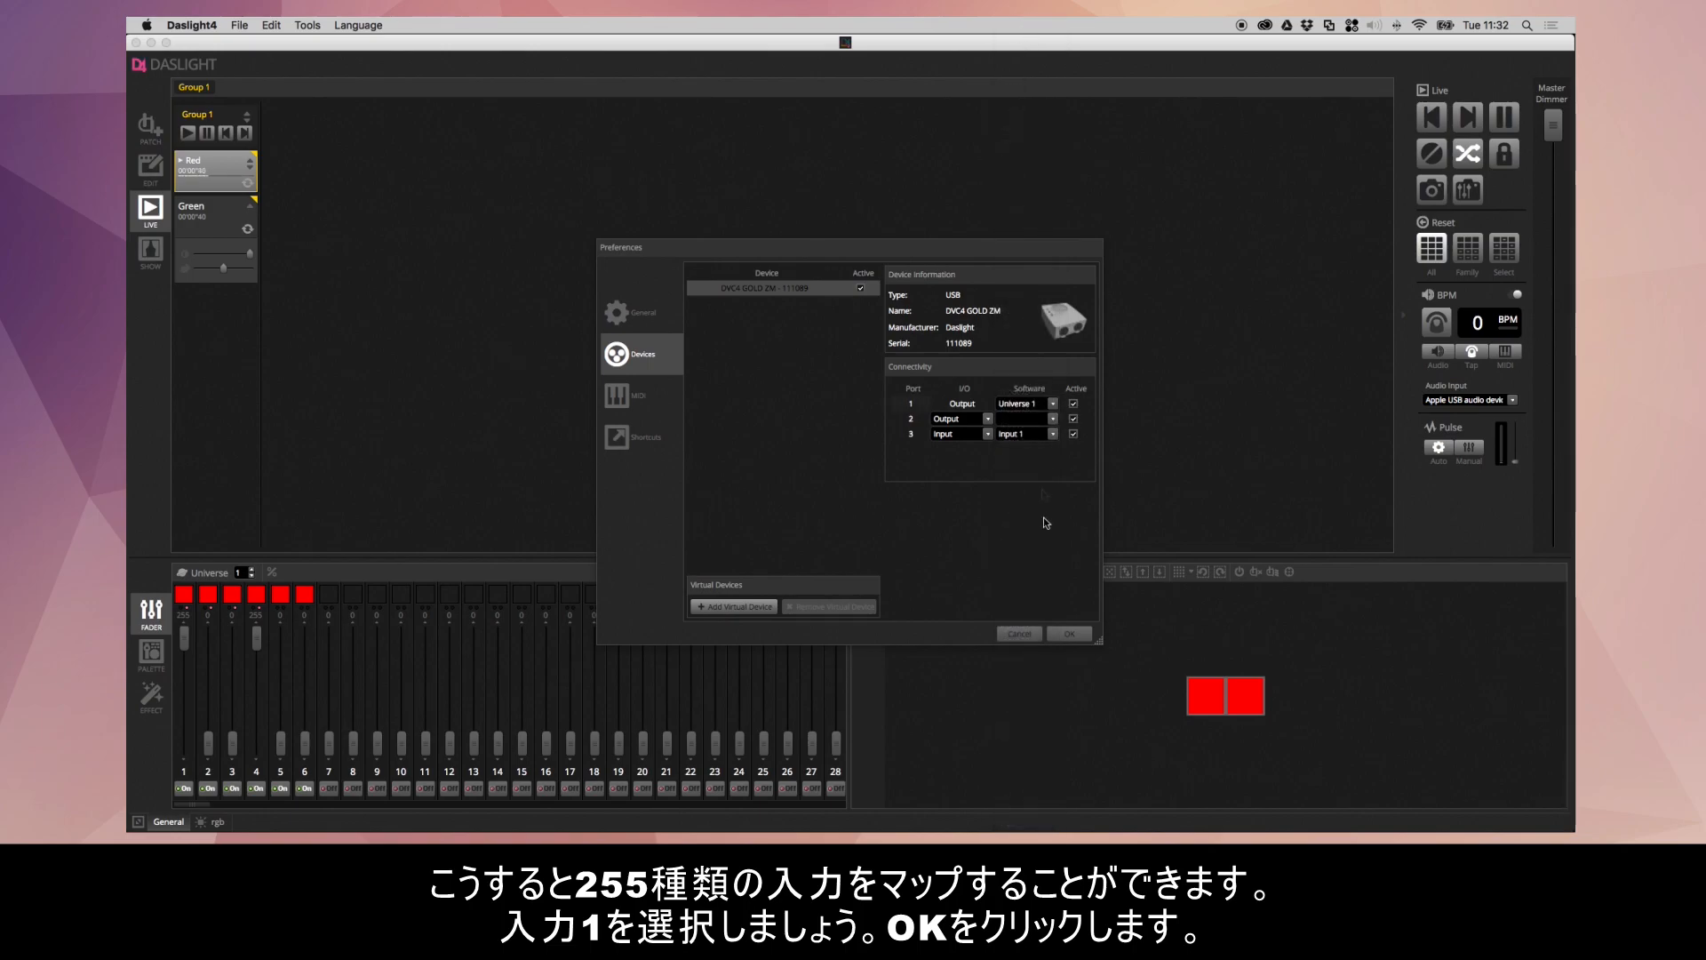
pyautogui.click(1073, 633)
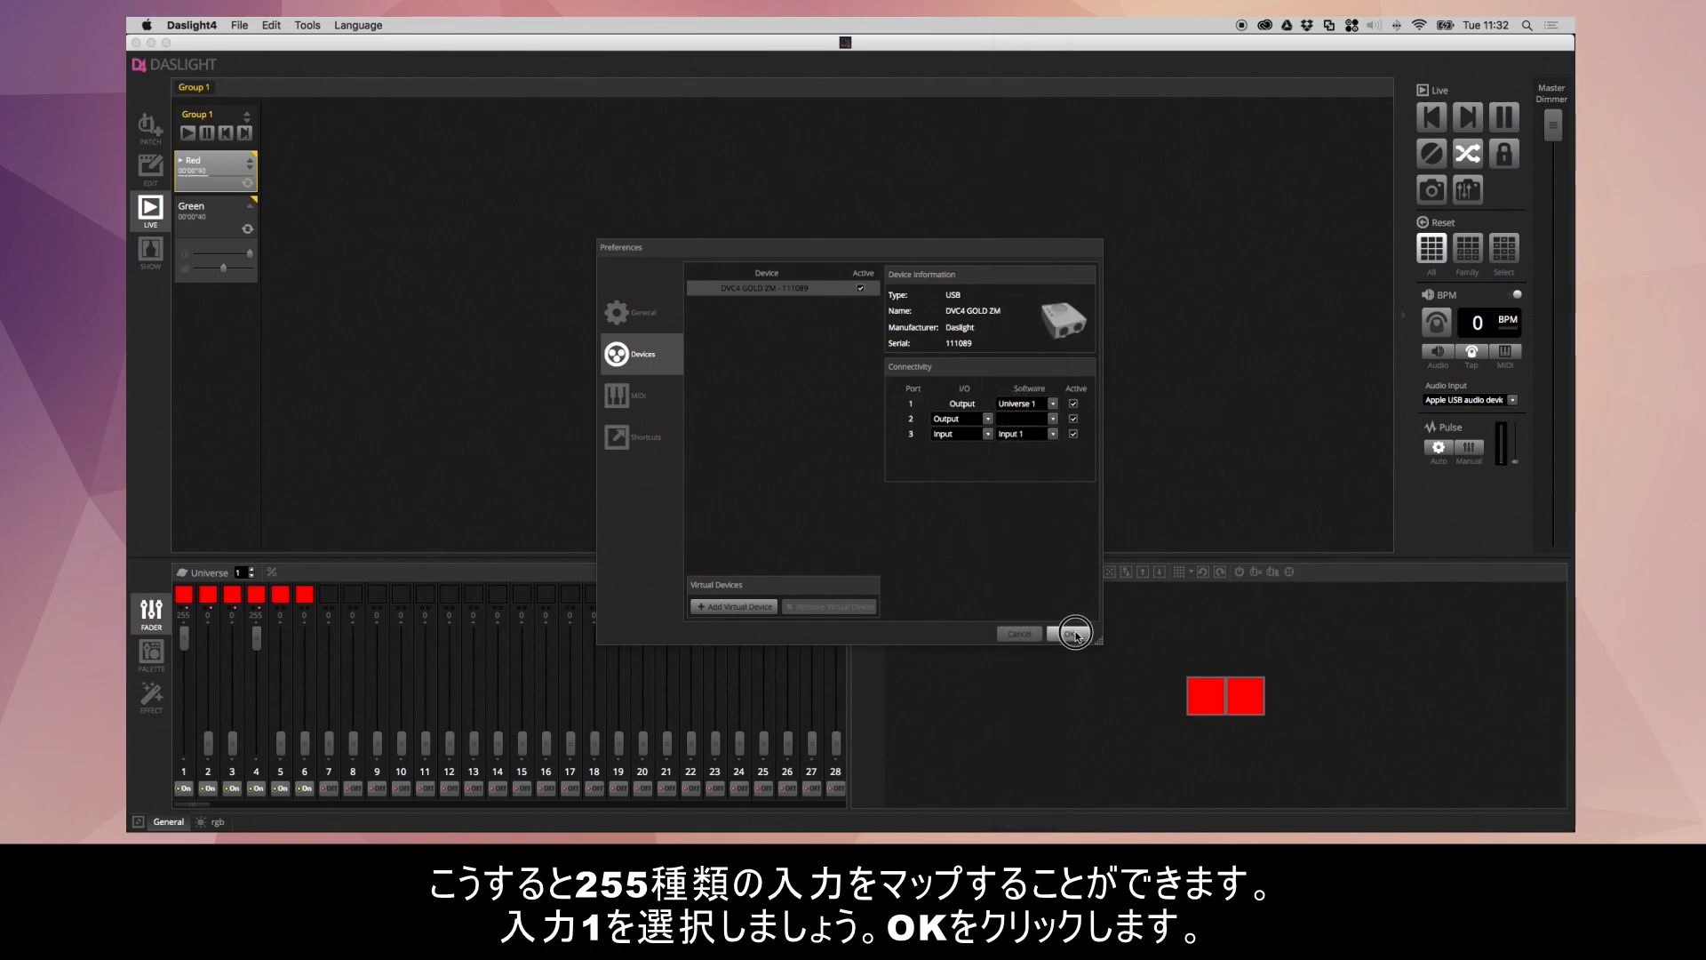
# - Try out a DMX In mapping from Input 1 on the channel 1 fader and discard it
pyautogui.rightClick(185, 640)
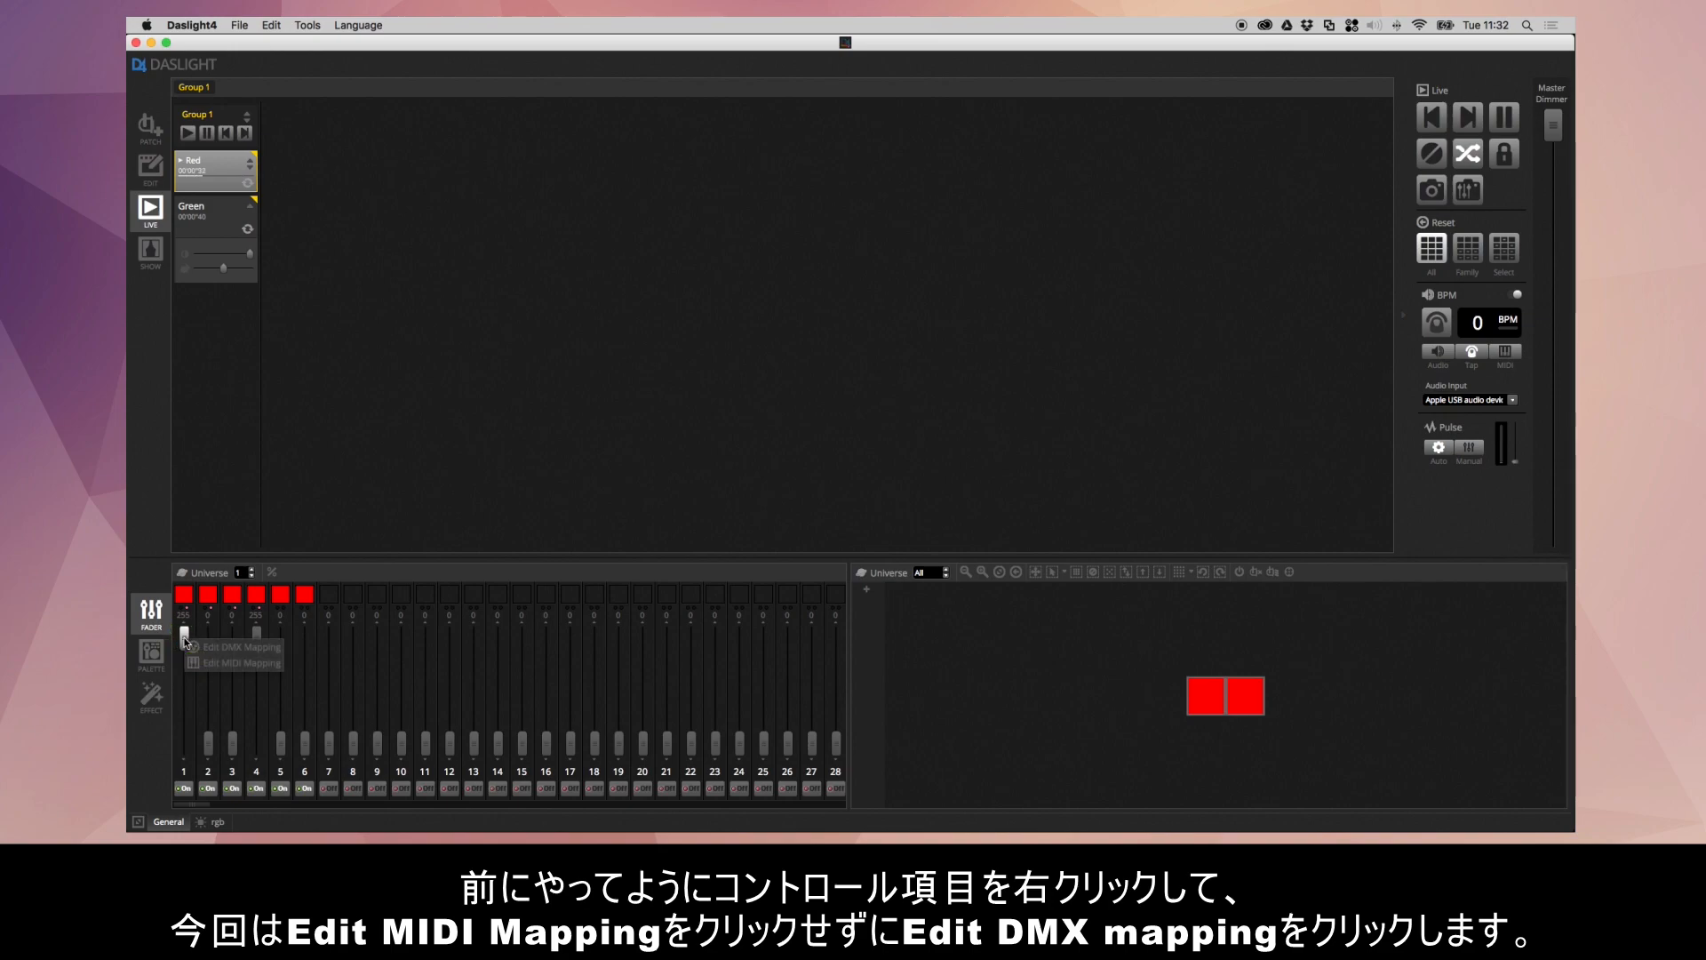
pyautogui.click(249, 649)
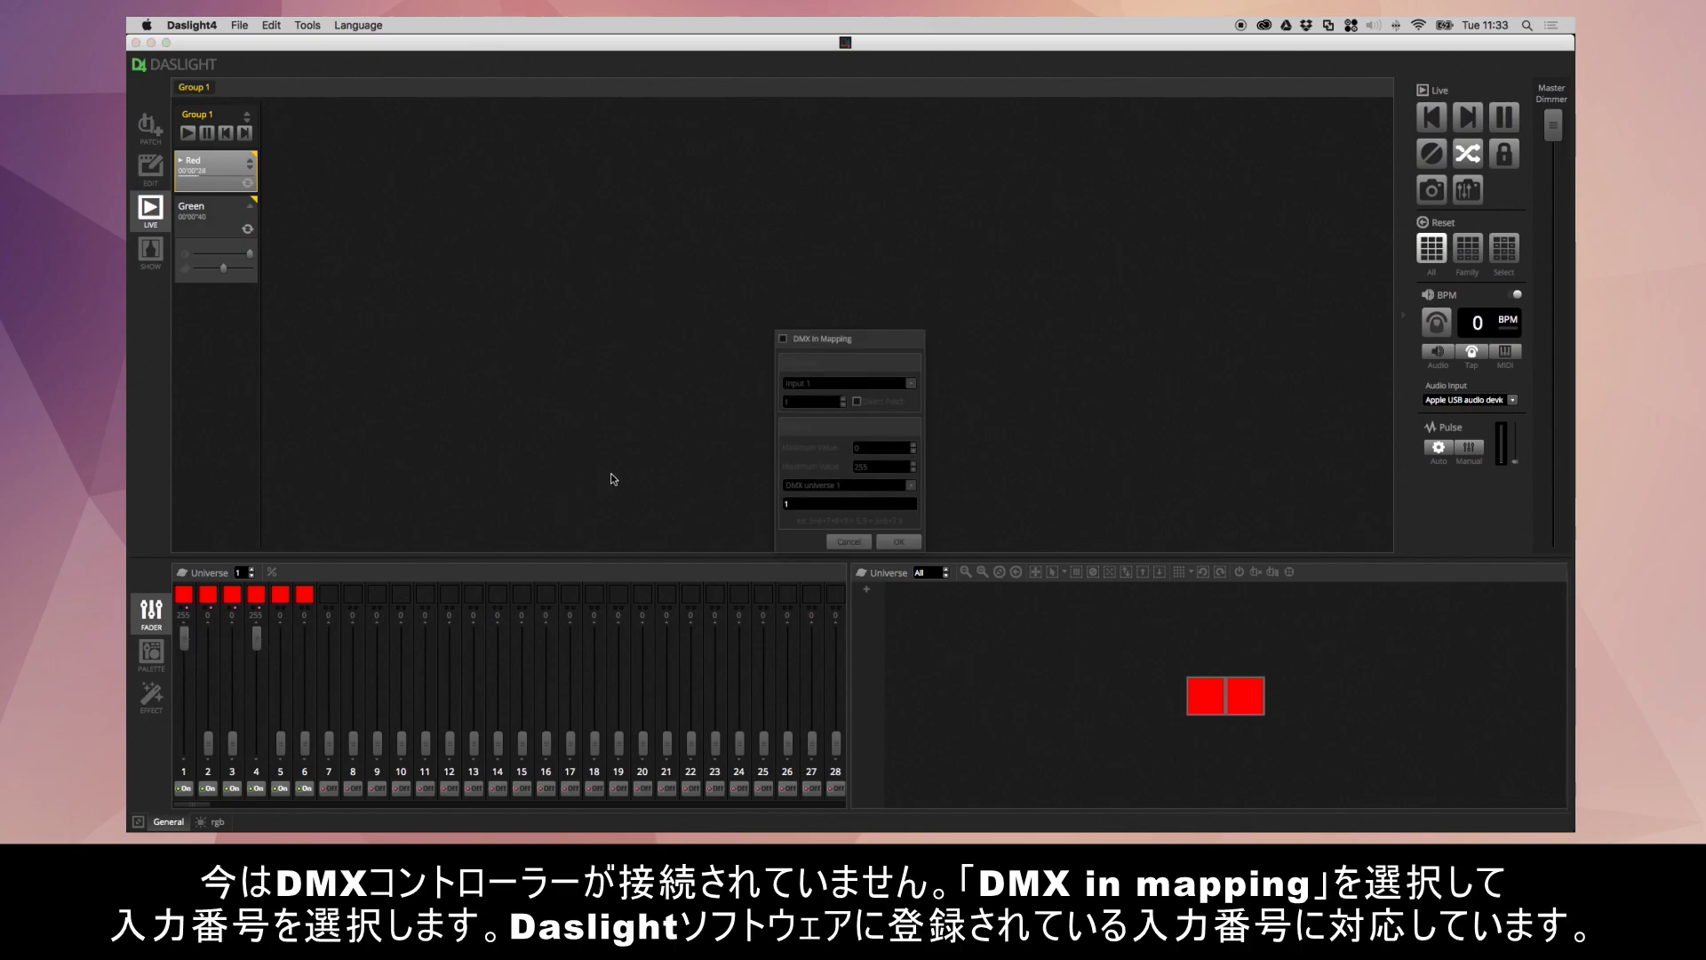
pyautogui.click(796, 339)
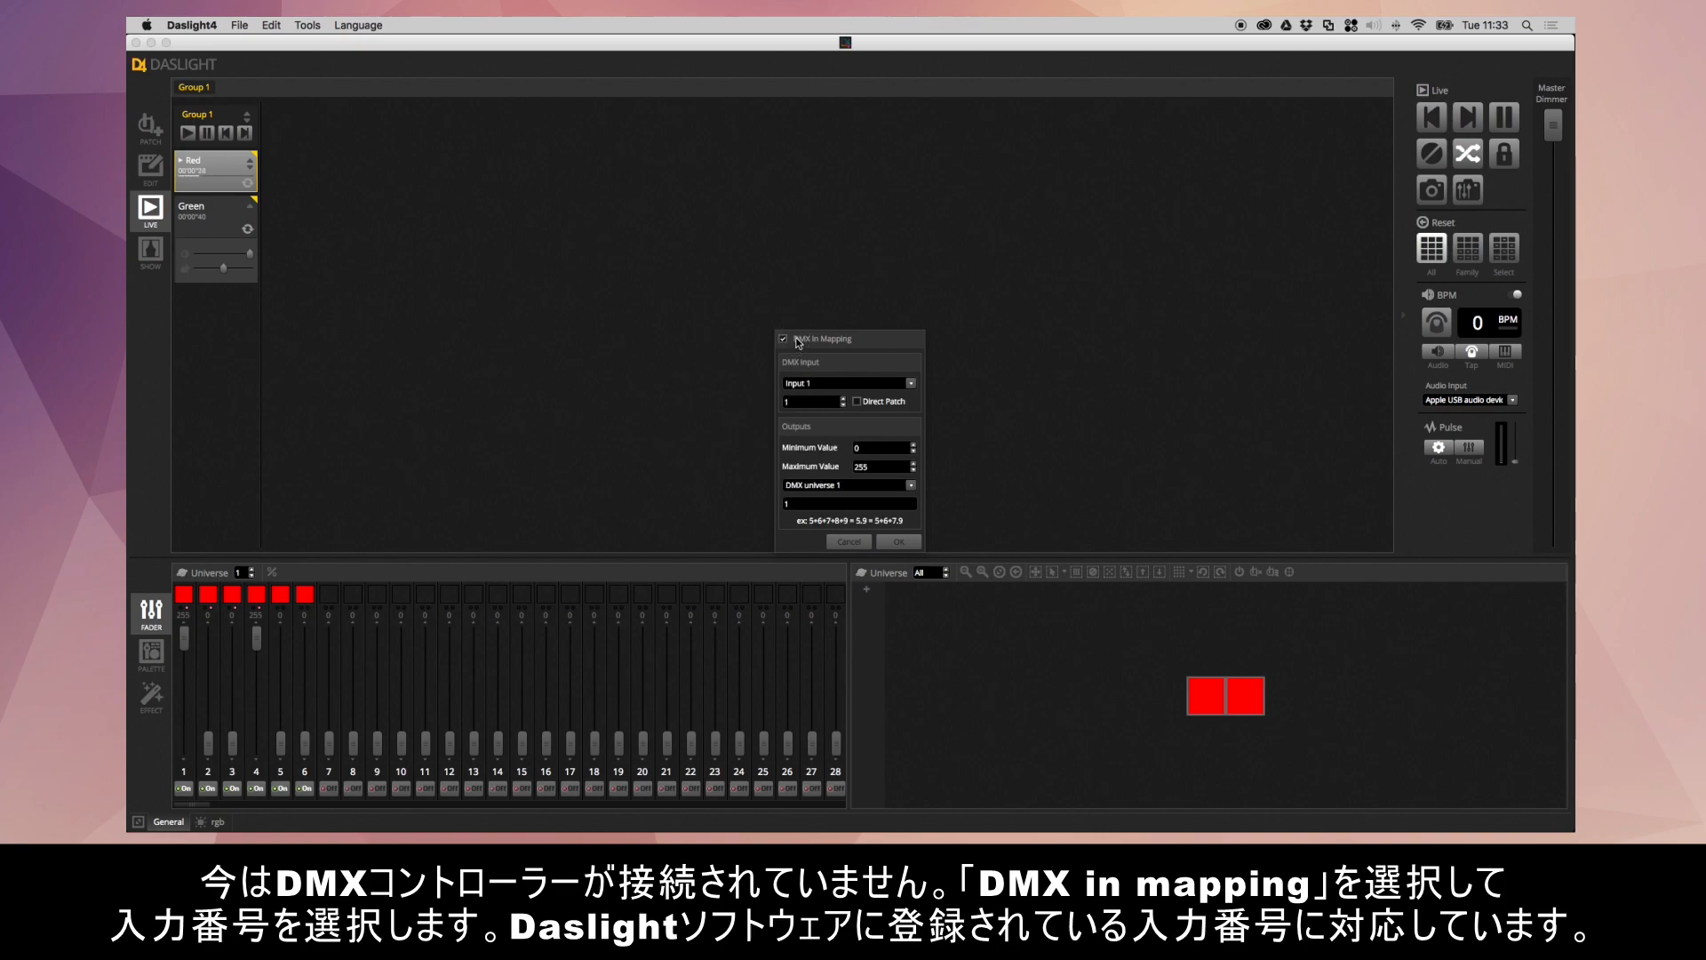
pyautogui.click(828, 385)
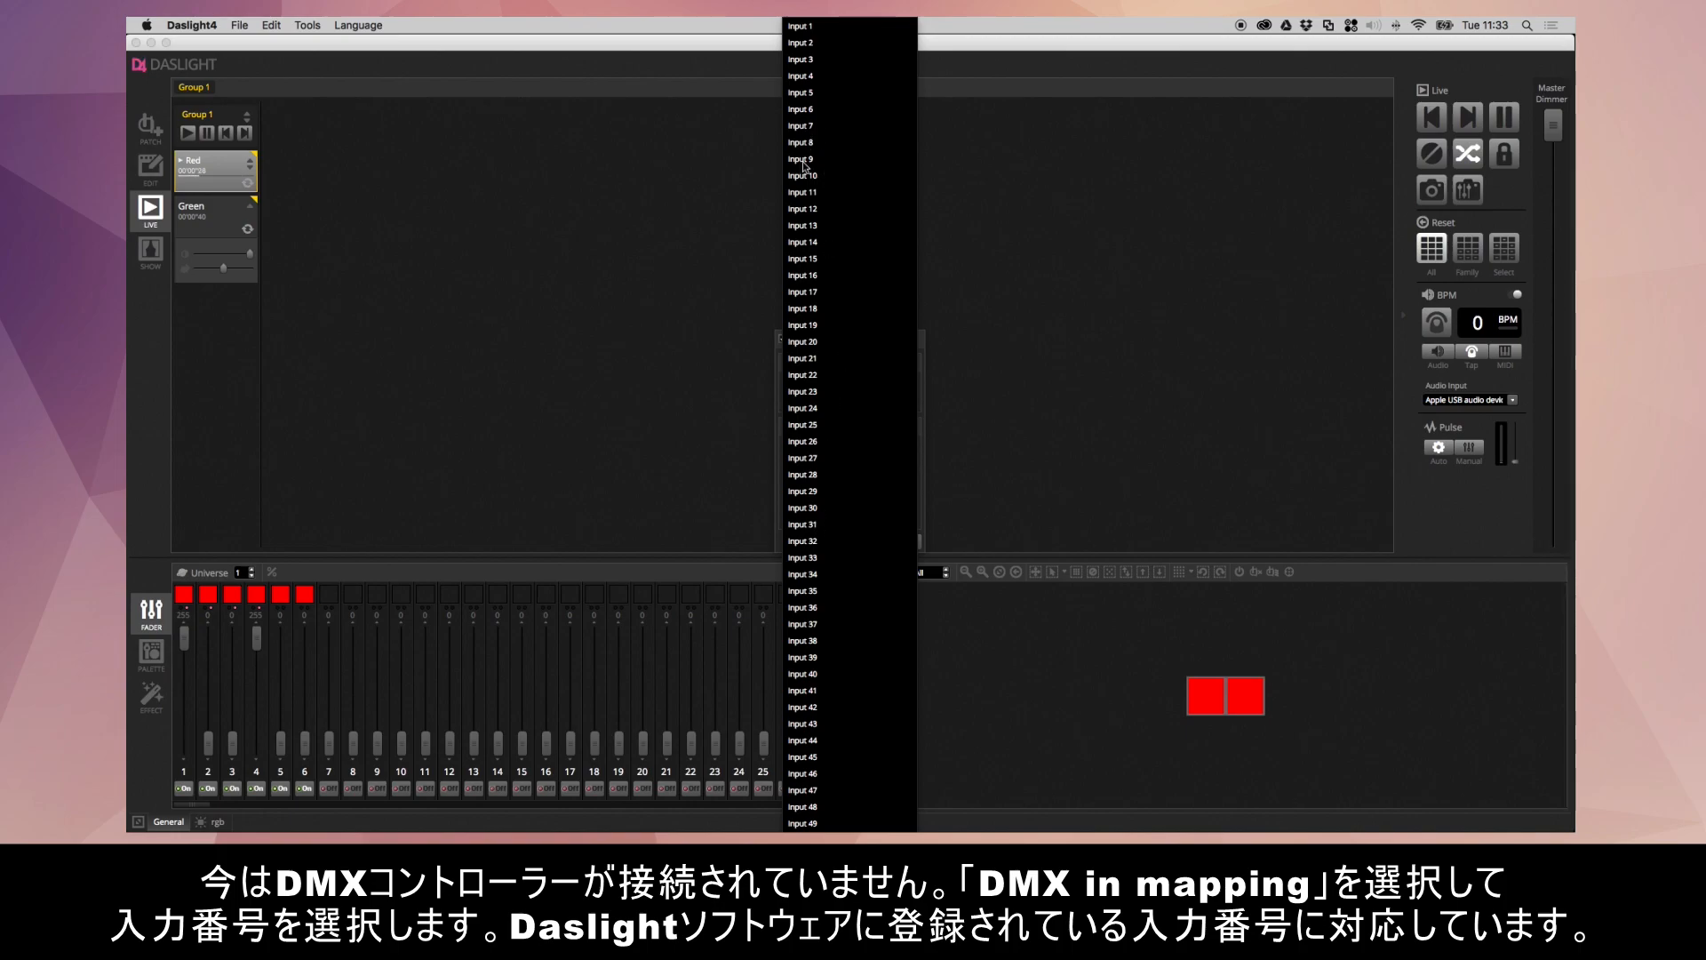
pyautogui.click(803, 28)
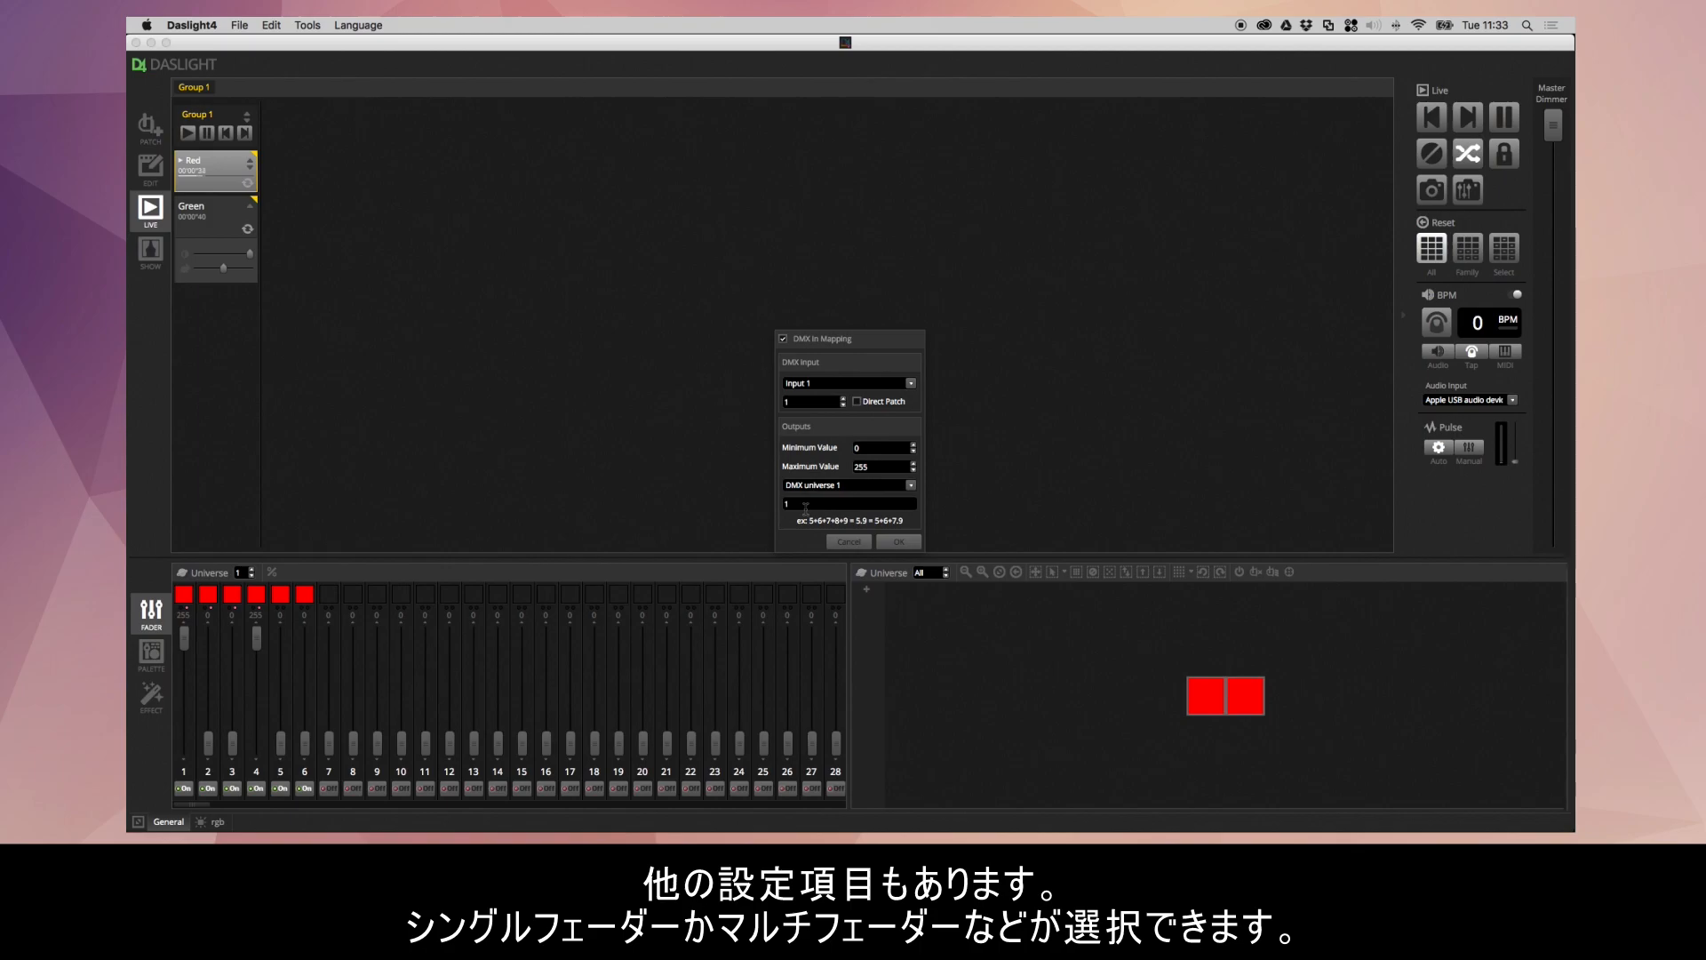
pyautogui.click(855, 544)
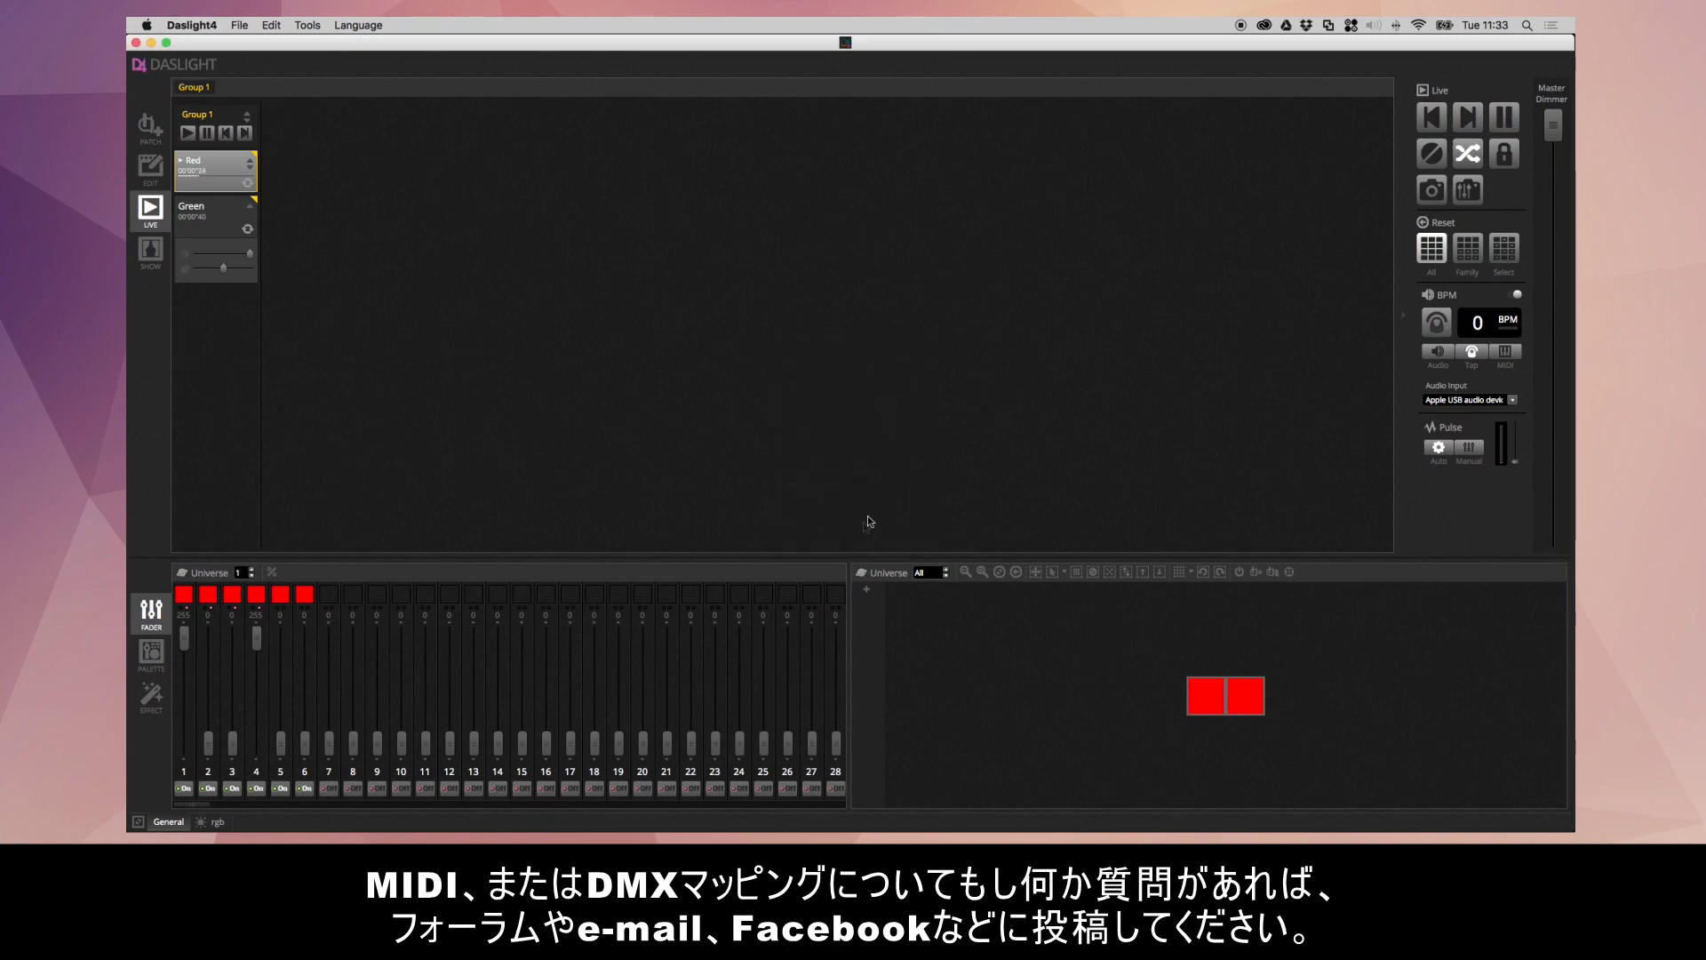